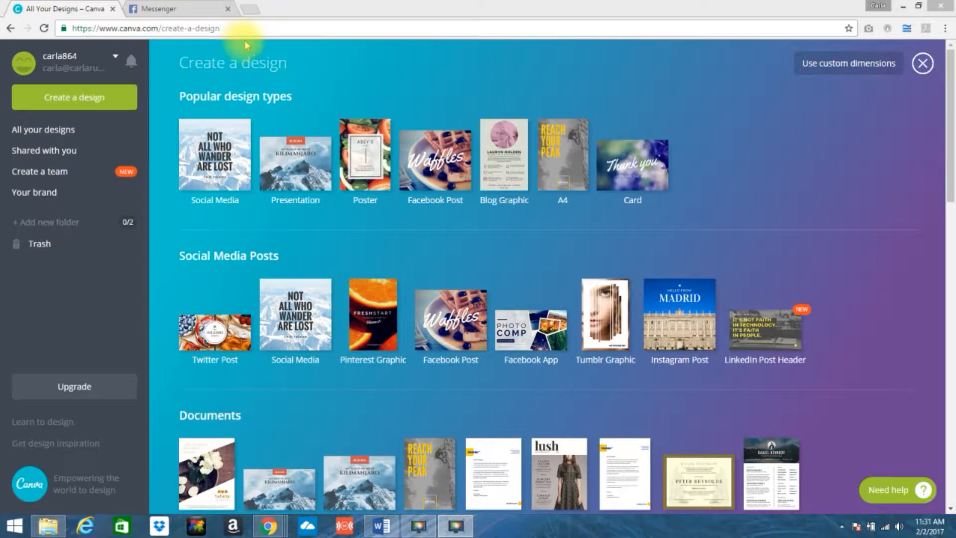
Step: Review the brand board image in Messenger and create a blank 8.5in × 11in Food & Drink Menu design in Canva
click(174, 10)
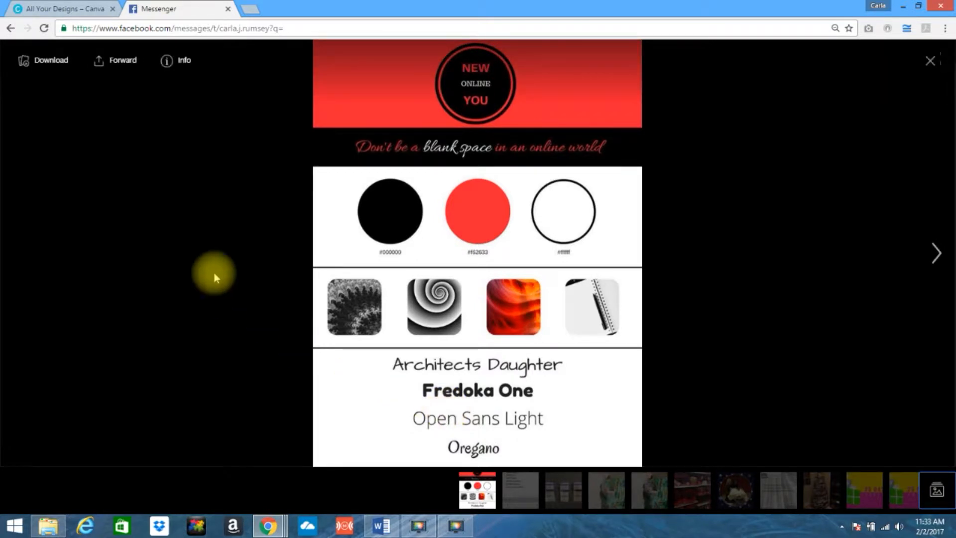
click(55, 10)
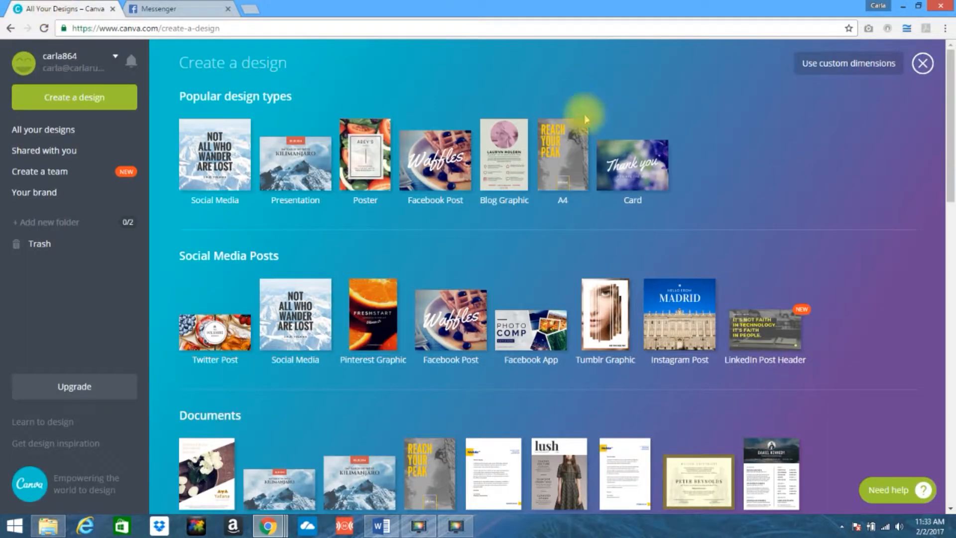
drag(952, 122, 952, 147)
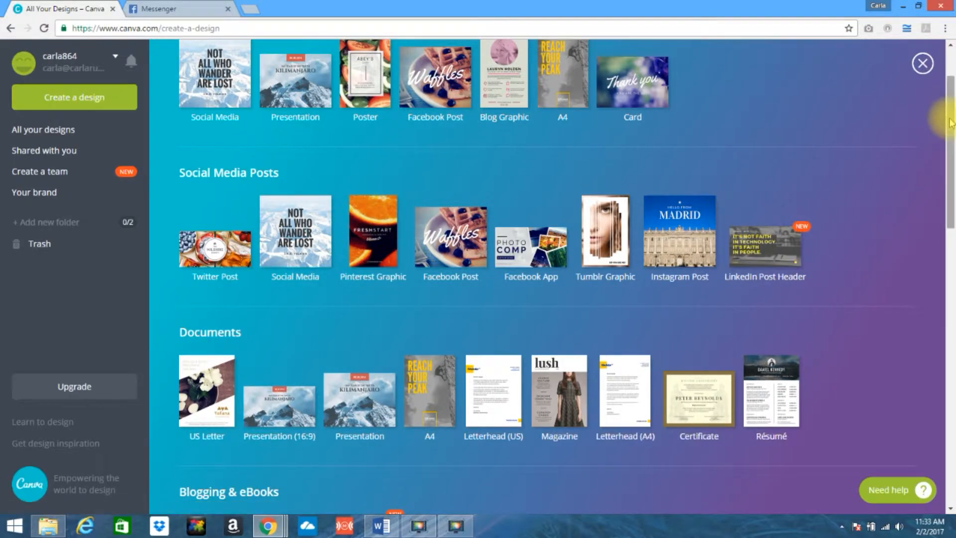
drag(951, 124, 952, 224)
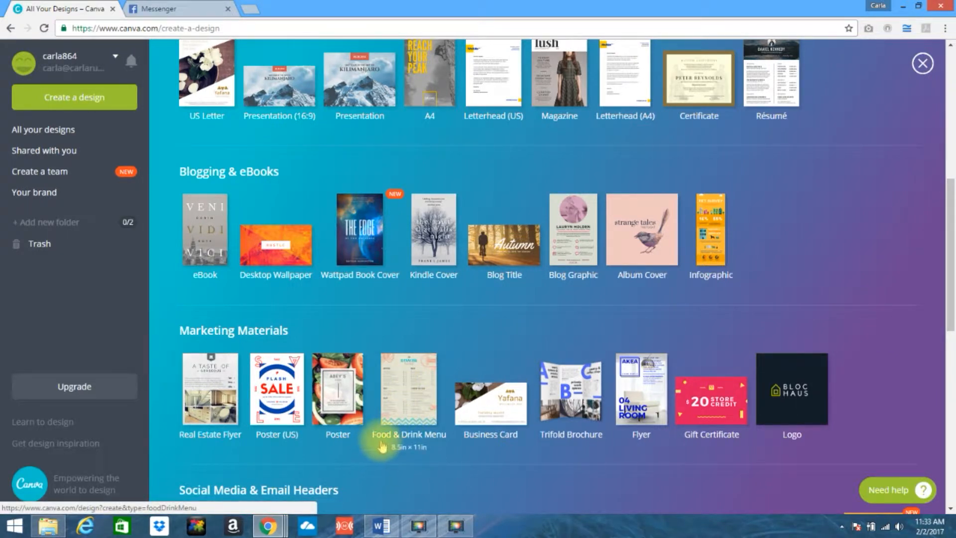
click(409, 384)
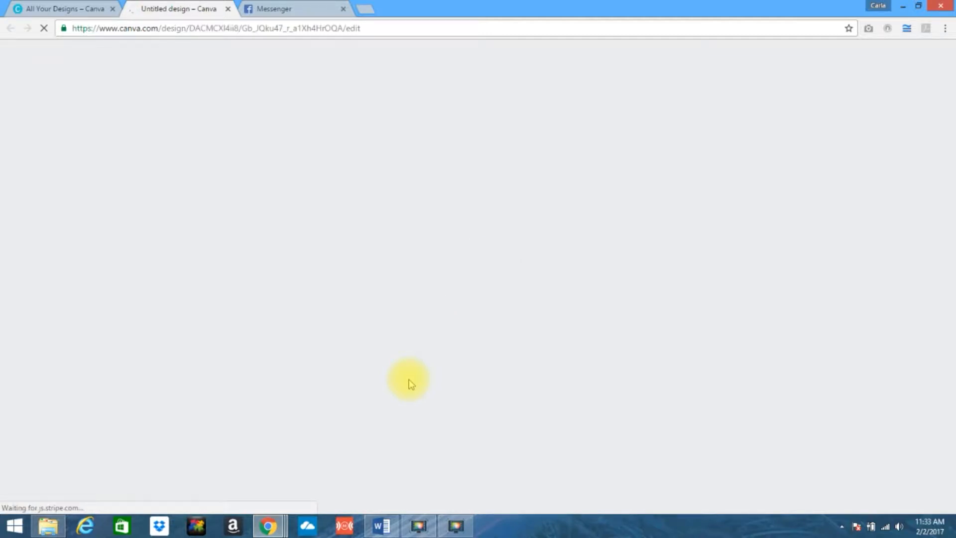
Step: Consult the brand board in Messenger and add a solid square shape to the blank Canva page
click(292, 15)
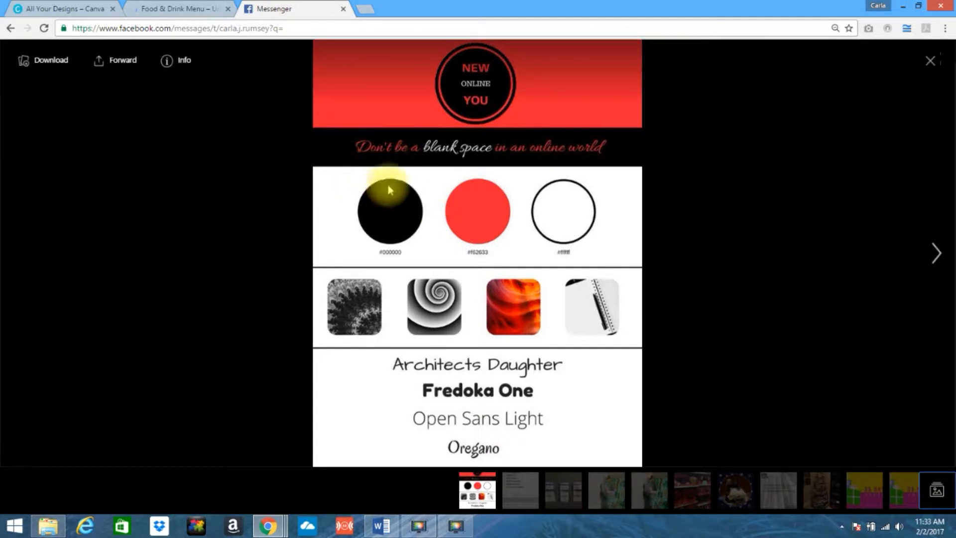
click(174, 10)
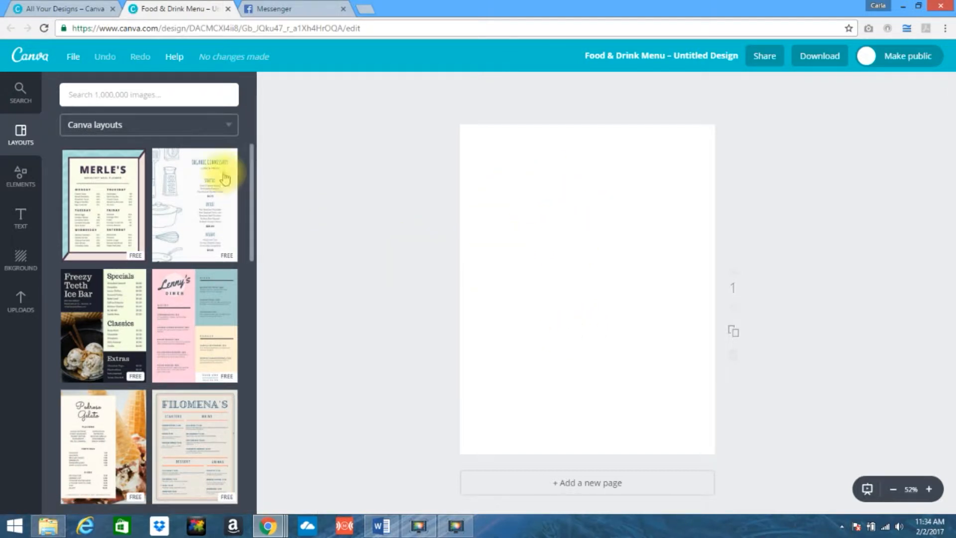
click(294, 11)
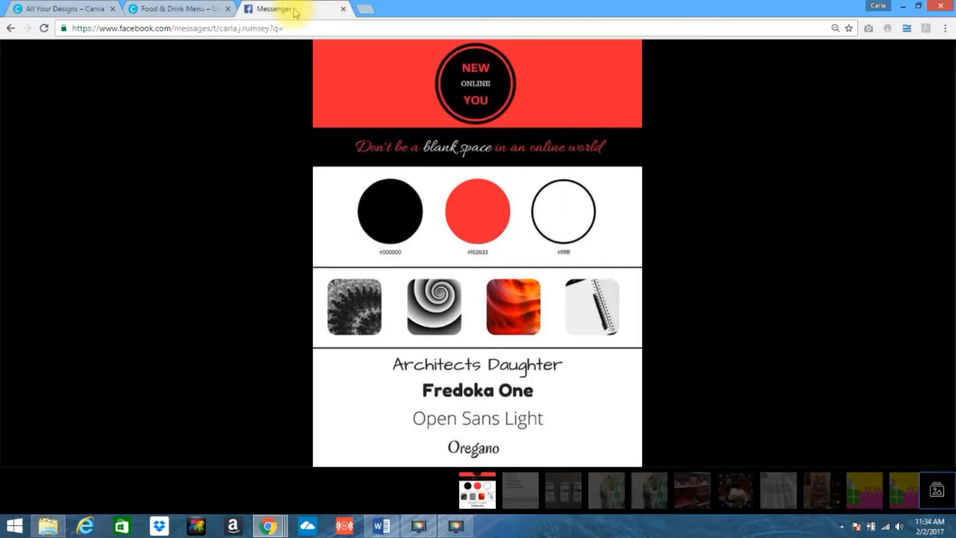
click(174, 9)
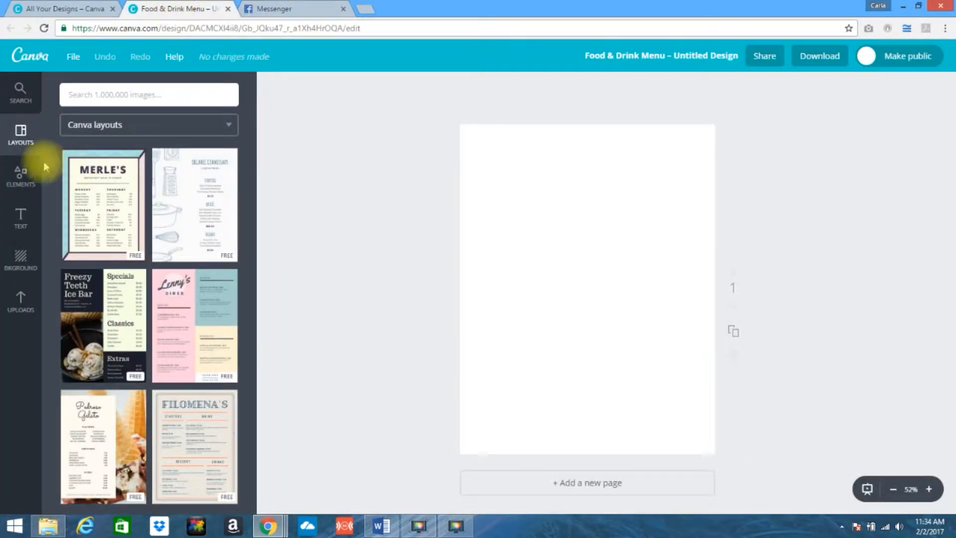
click(21, 175)
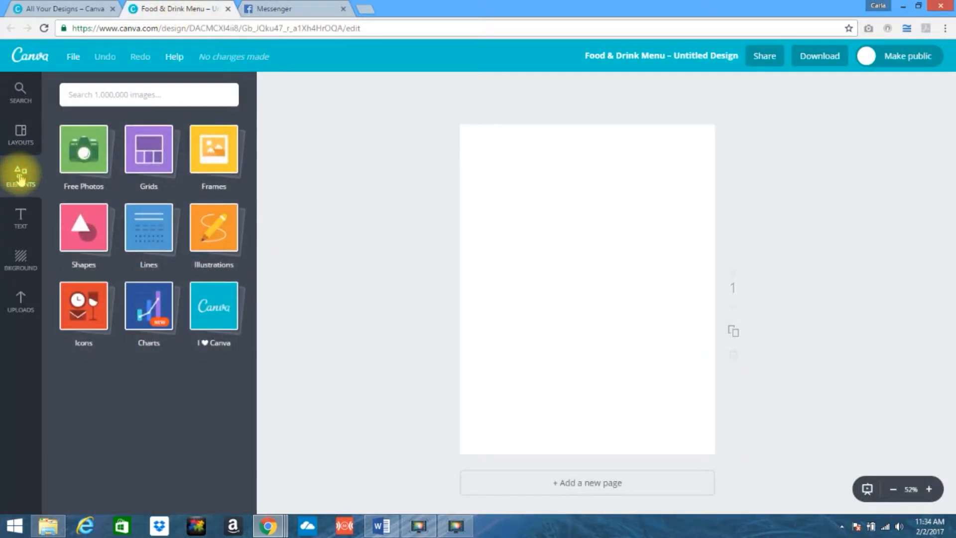
click(83, 228)
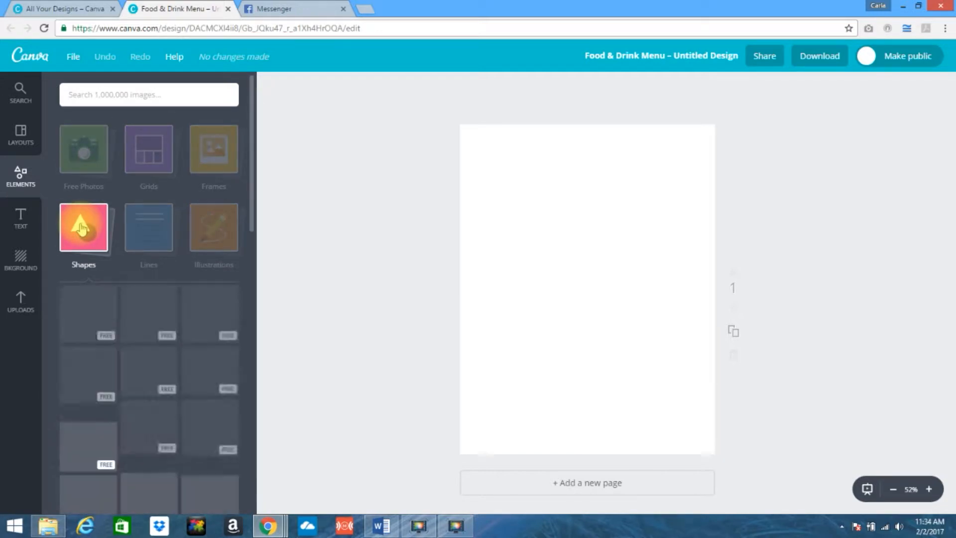
click(277, 9)
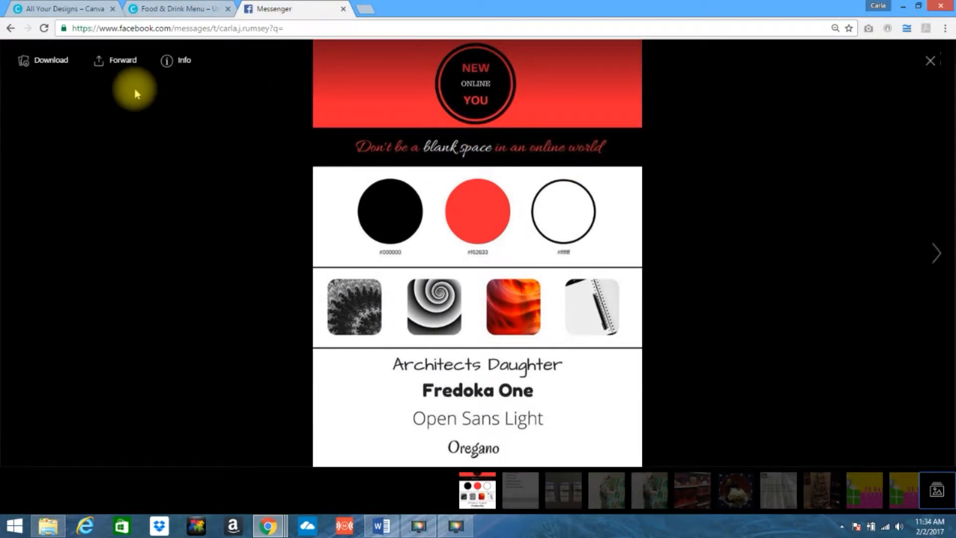
click(152, 9)
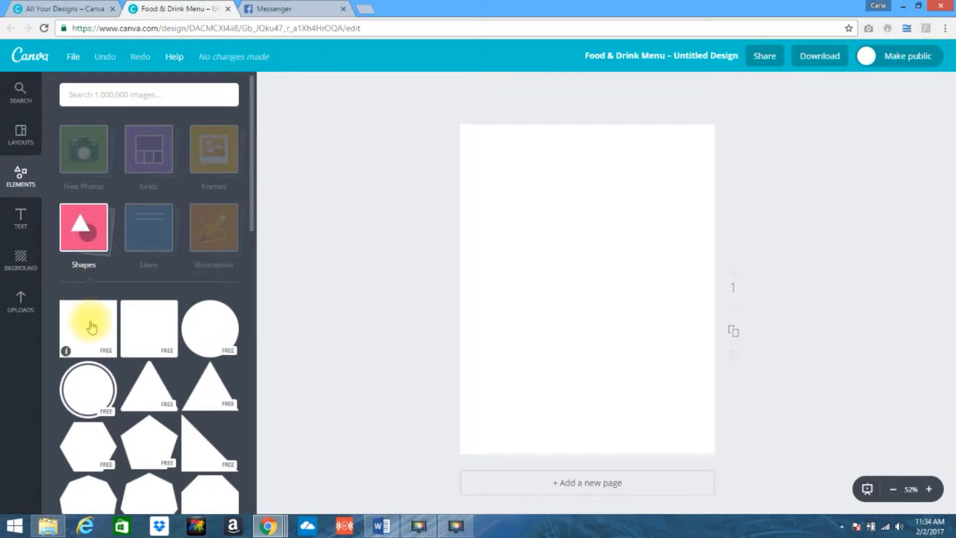
click(76, 328)
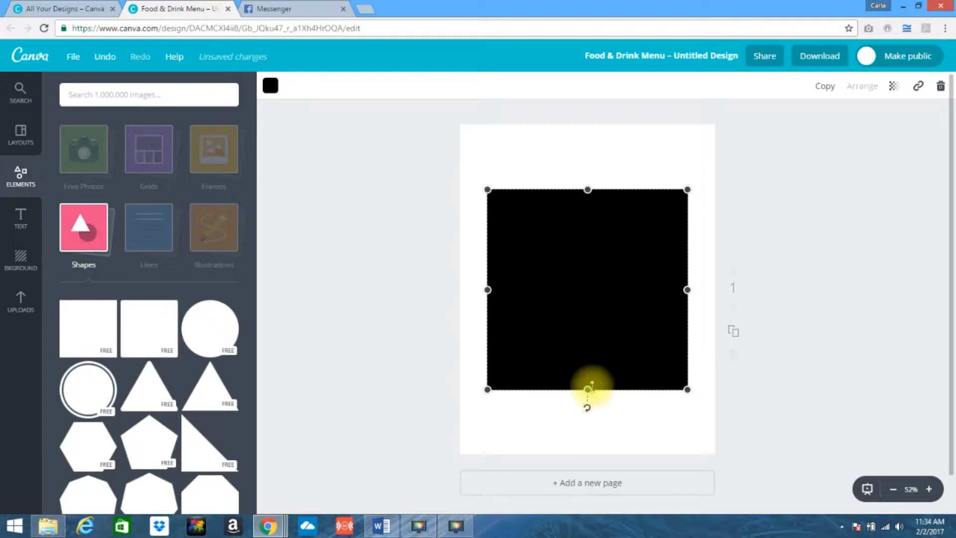
Step: Reshape the black square into a full-width banner along the page's upper edge, covering roughly a quarter of the page height
drag(588, 389, 587, 267)
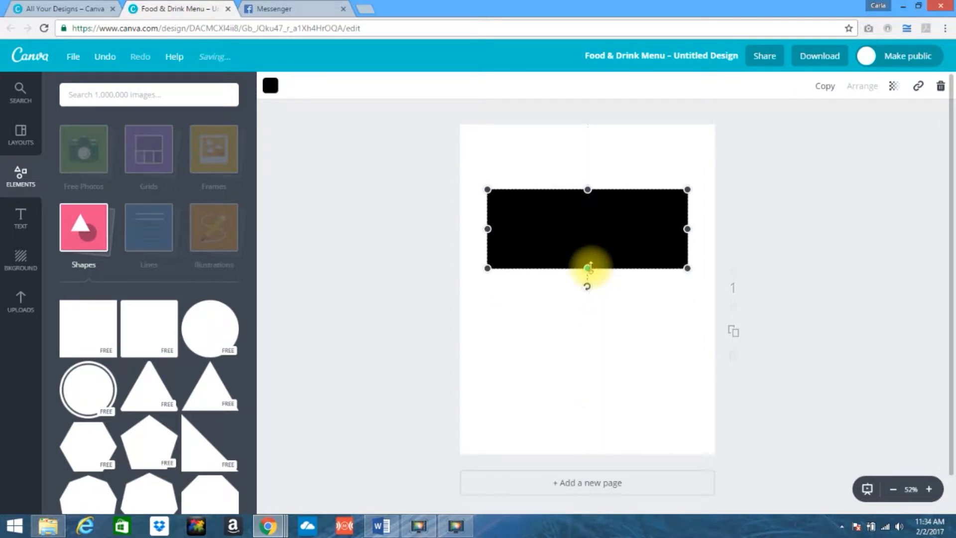
click(583, 229)
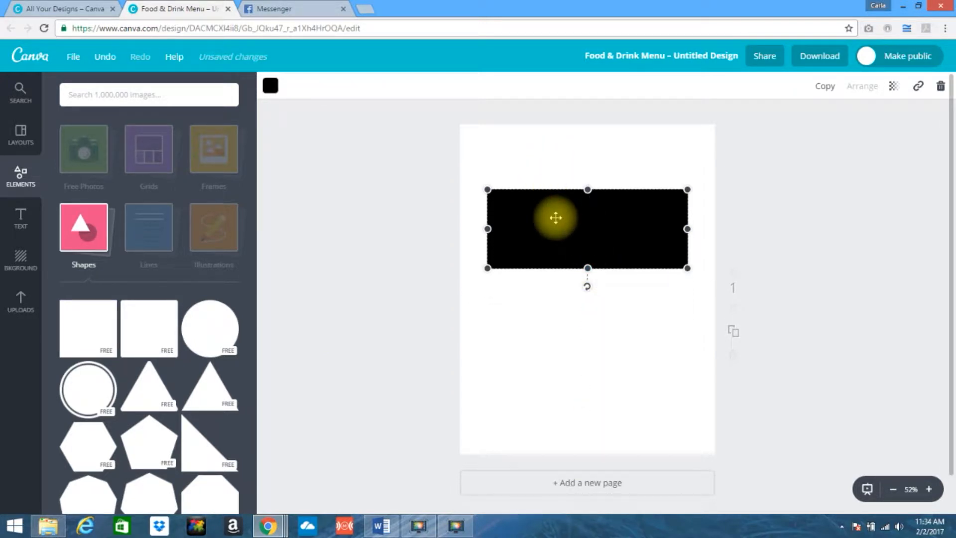
drag(536, 219, 507, 155)
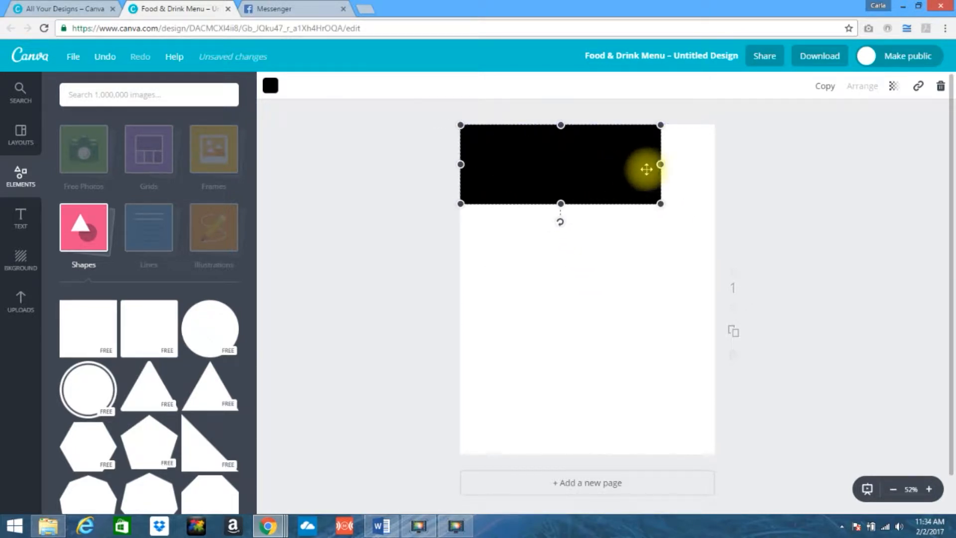
drag(665, 164, 717, 167)
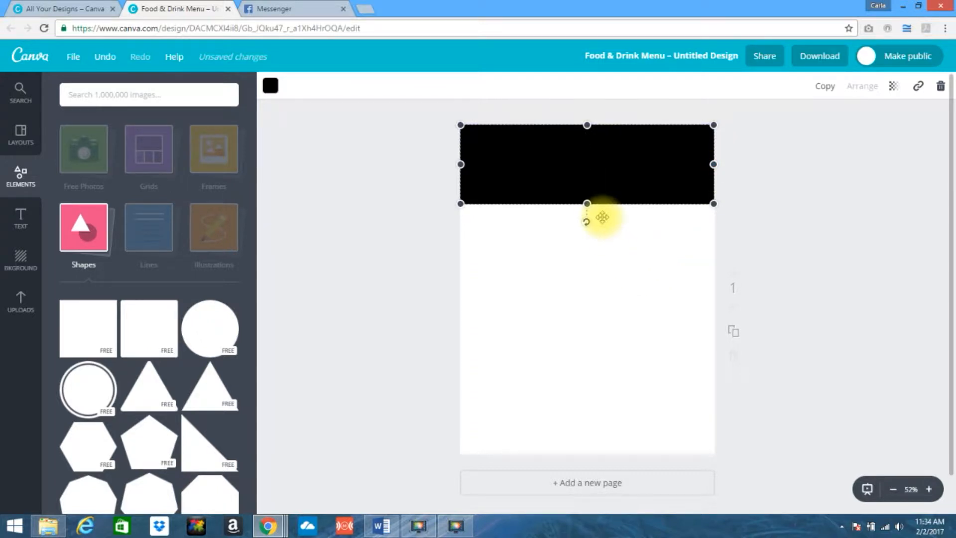
mouse_move(587, 203)
mouse_down()
mouse_move(587, 217)
mouse_move(587, 193)
mouse_up()
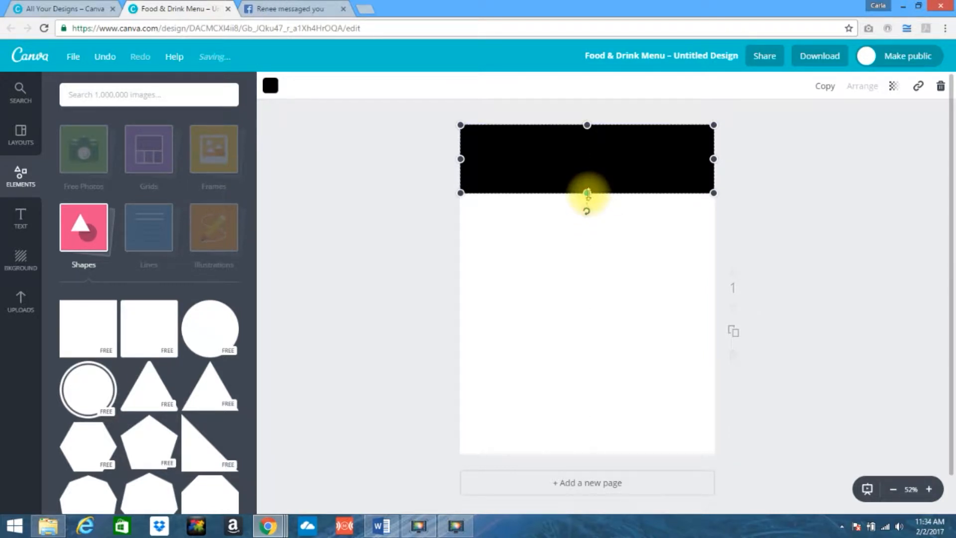
drag(587, 193, 587, 202)
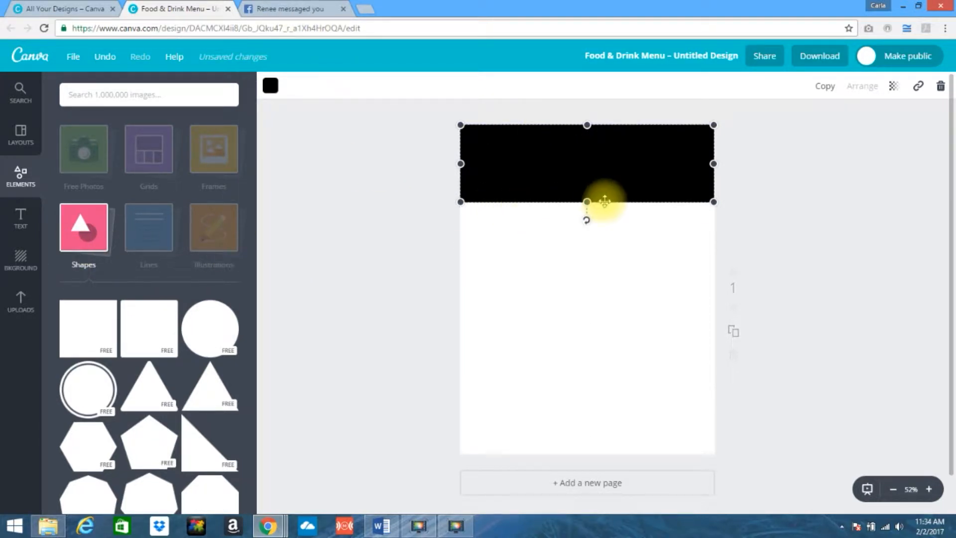
Step: Recolour the banner with the brand board's red, code f62633, and extend its lower edge slightly downward
click(270, 89)
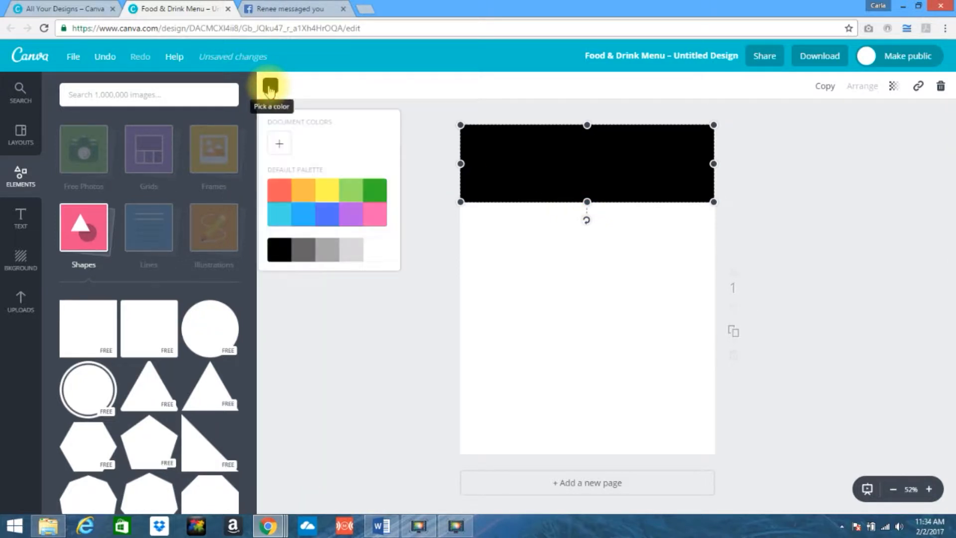
click(280, 147)
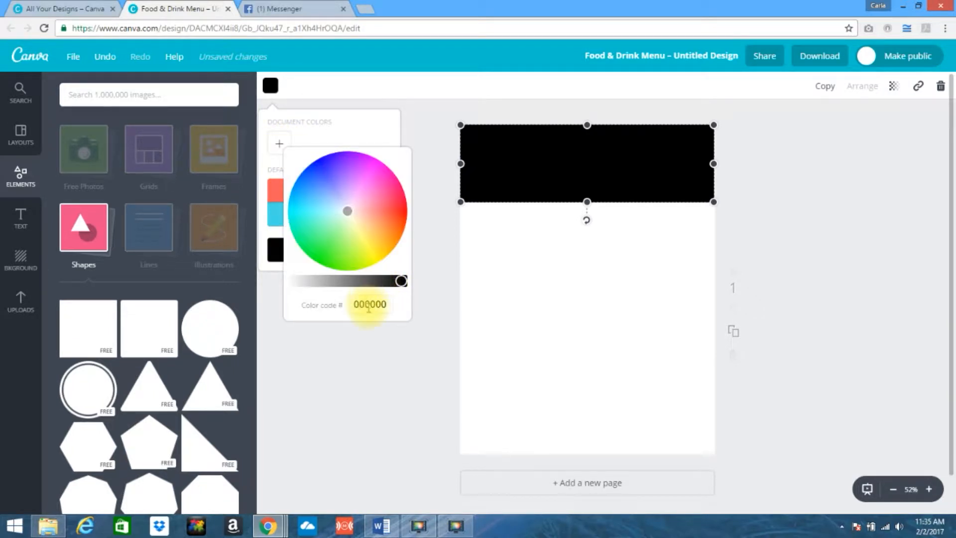
double_click(367, 304)
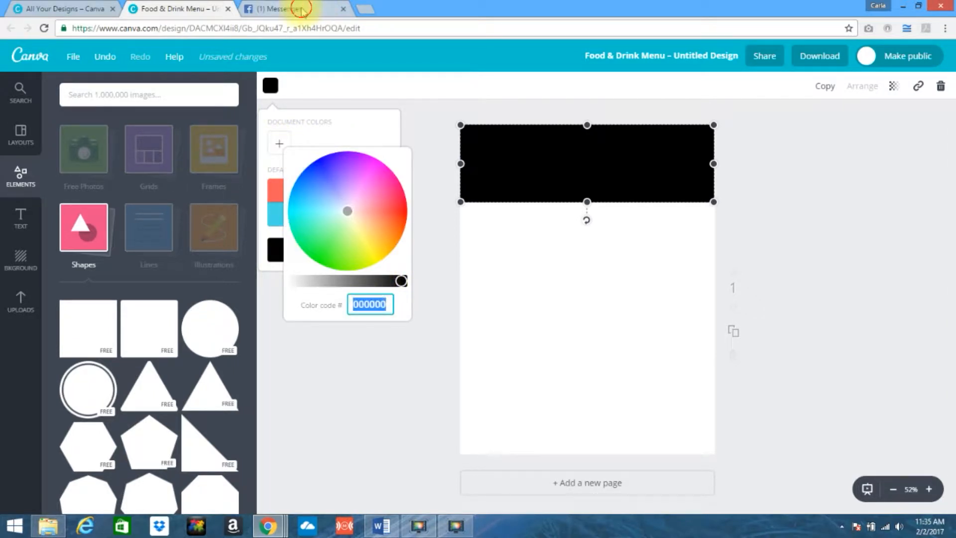
click(301, 9)
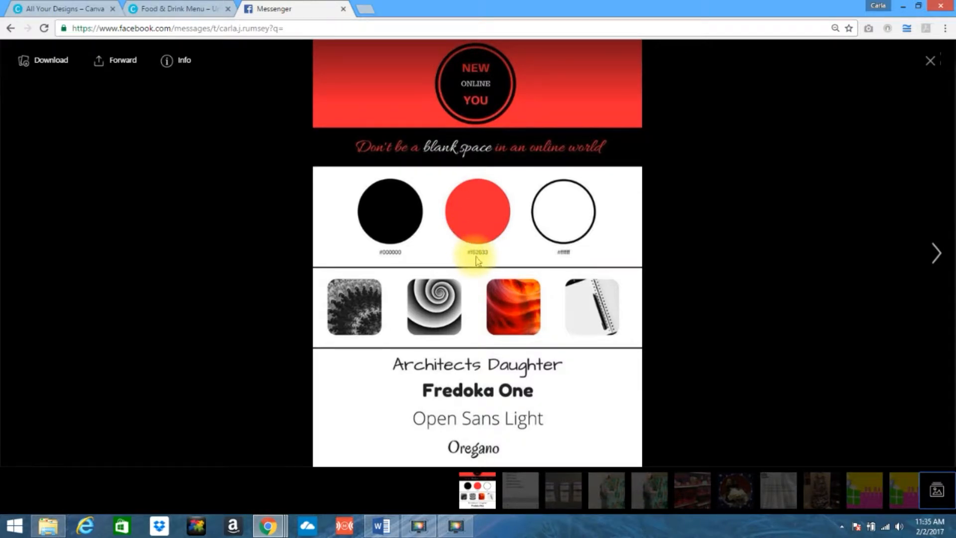
click(184, 11)
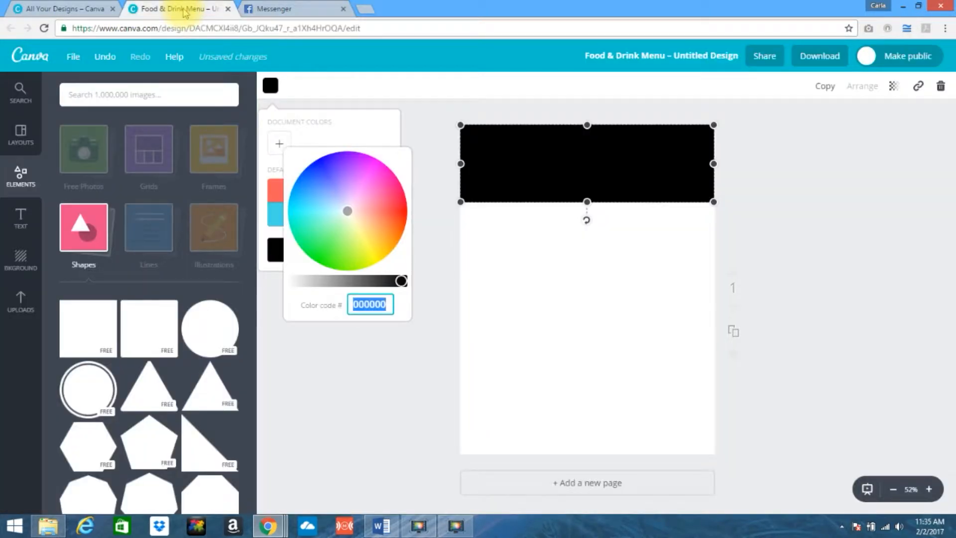
text(f62633)
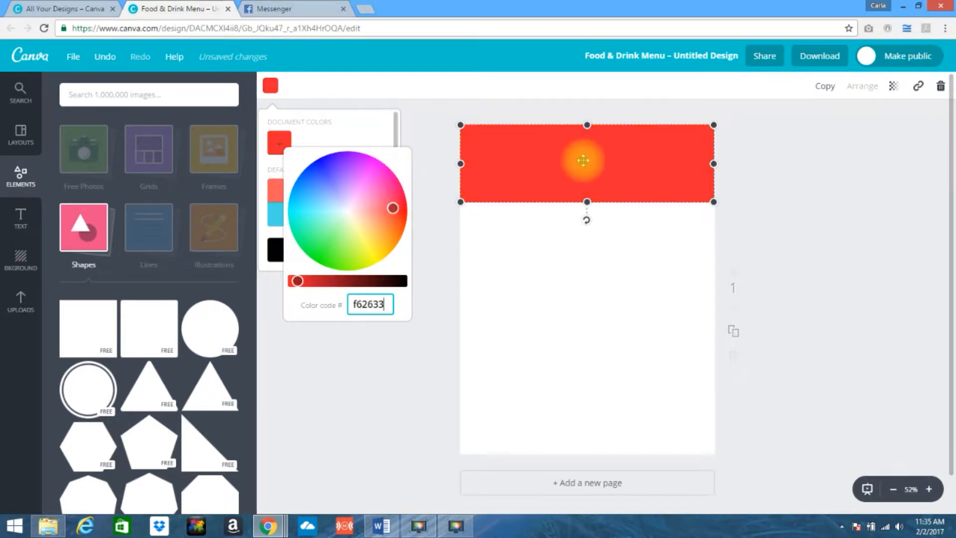
click(422, 321)
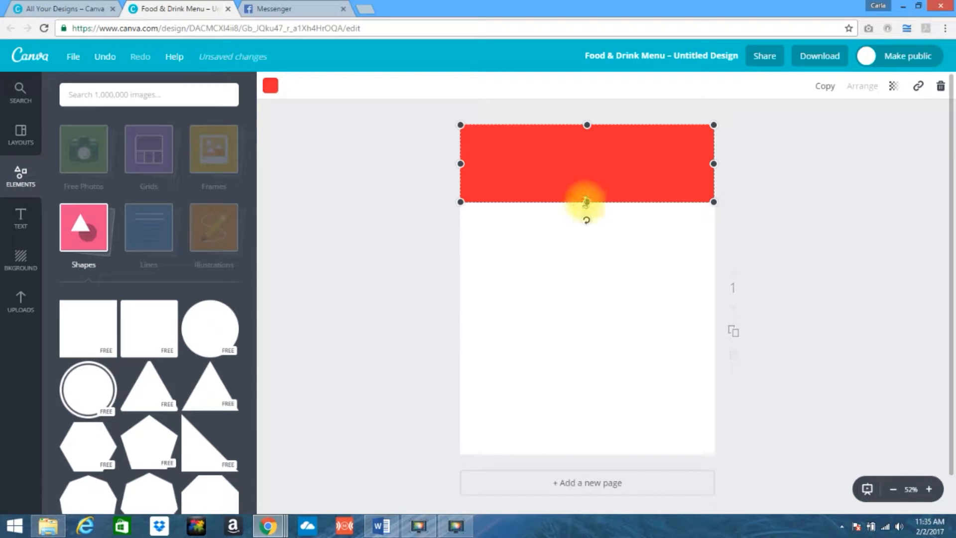
drag(586, 201, 586, 210)
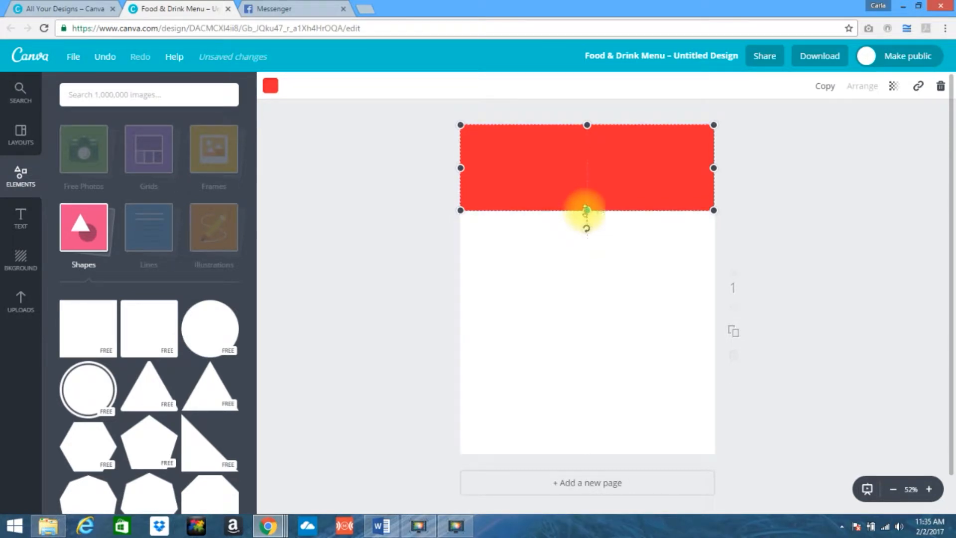
Step: Add a second square shape and reshape it into a full-width black strip about 82 px high, directly beneath the red banner
click(305, 15)
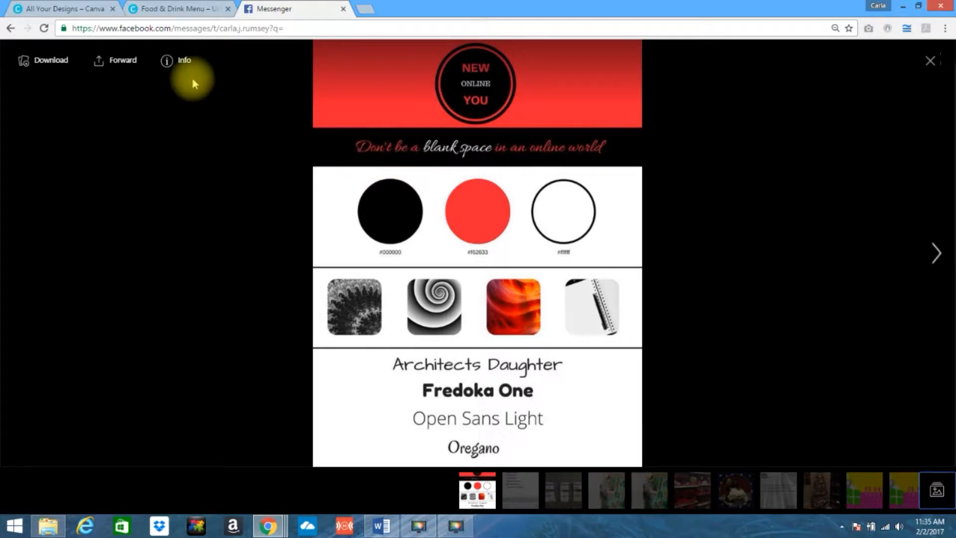
click(162, 11)
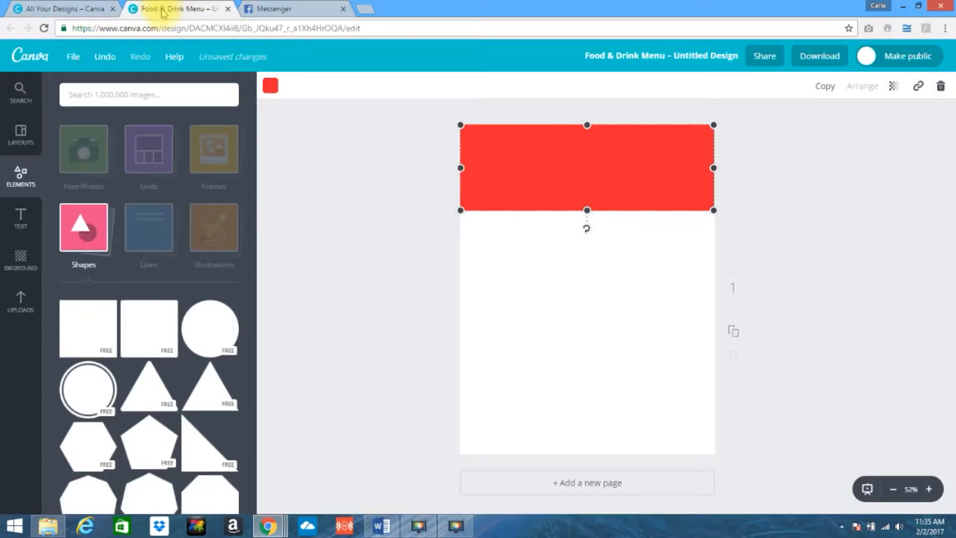
click(86, 332)
drag(588, 389, 528, 228)
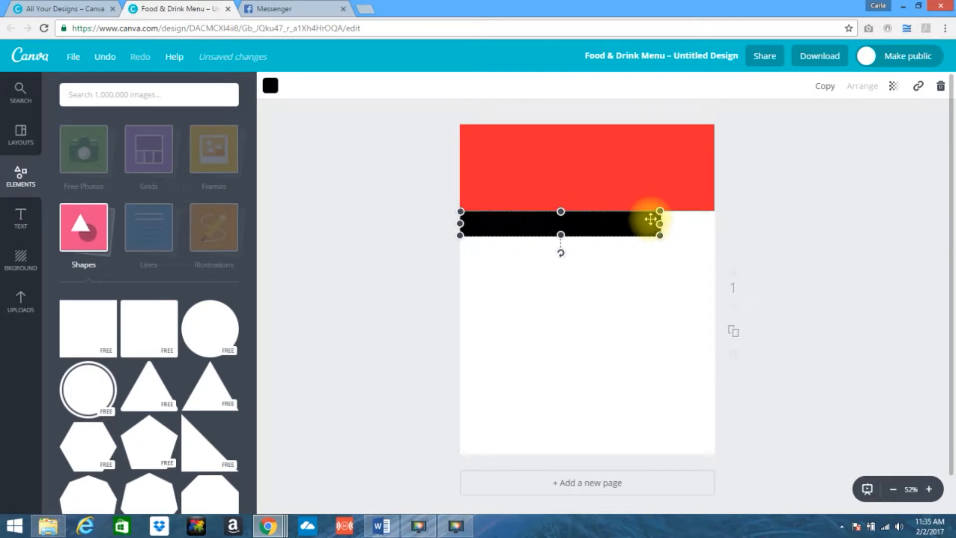
drag(660, 223, 712, 224)
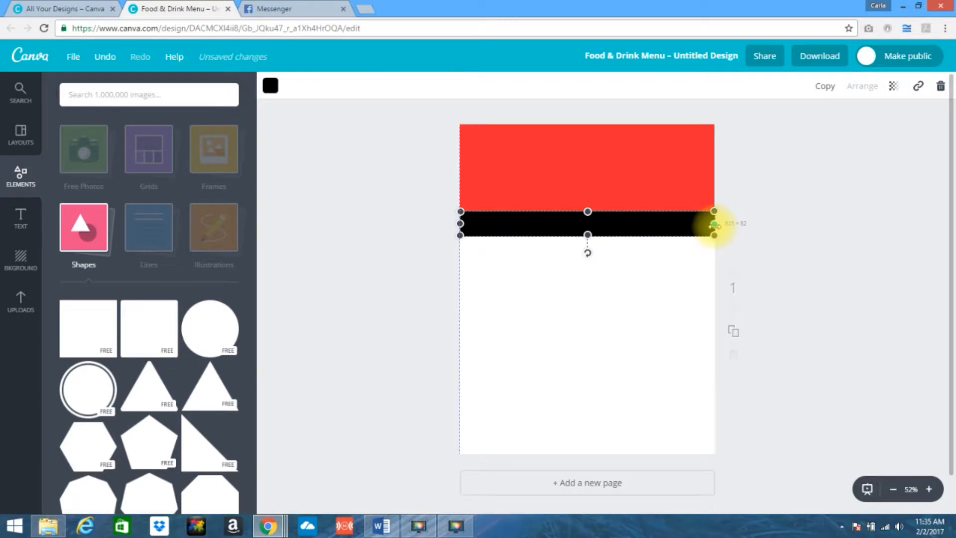
drag(713, 225, 715, 224)
click(647, 298)
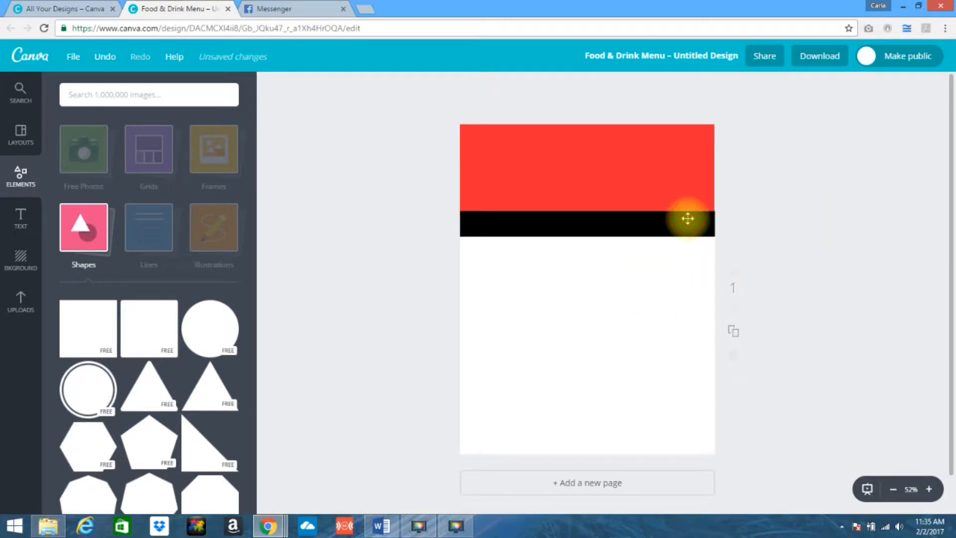
click(688, 218)
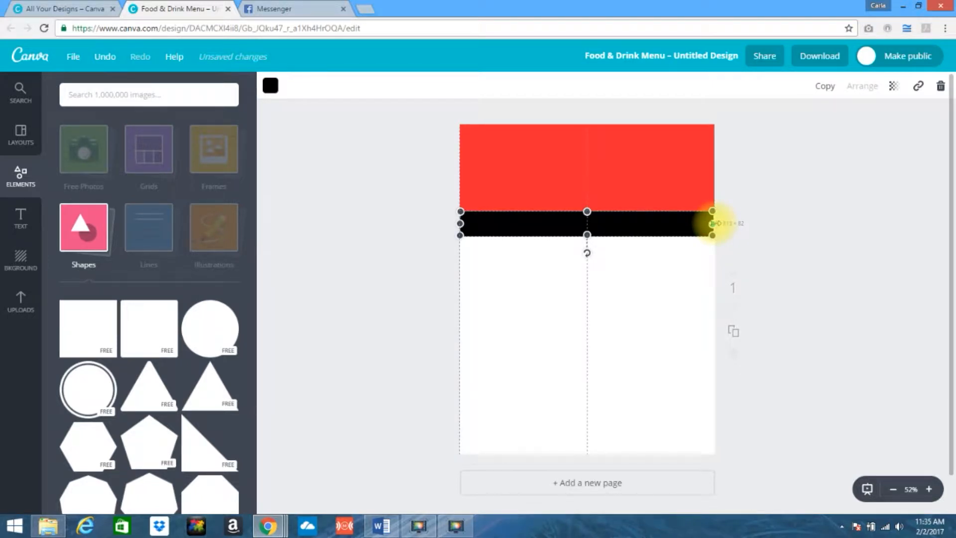
click(608, 298)
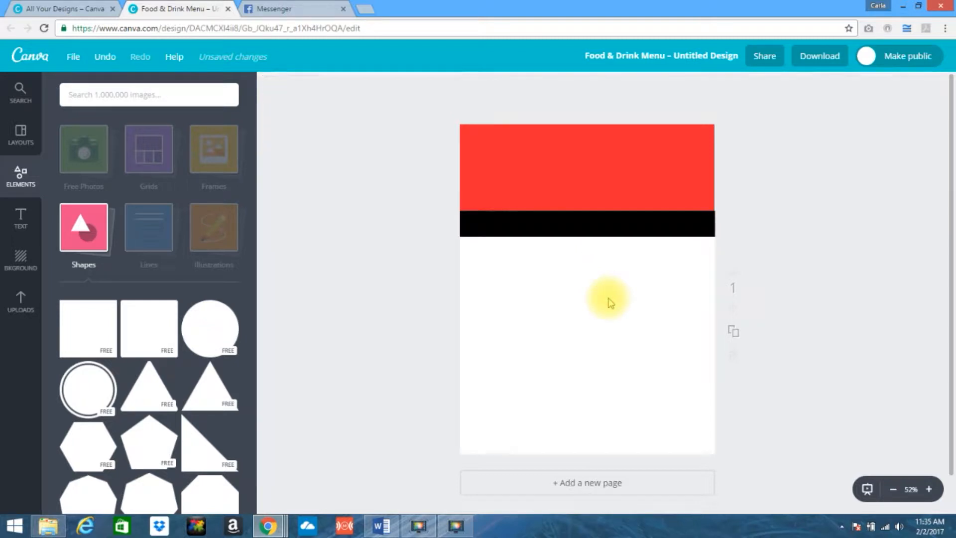
Step: Consult the brand board in Messenger and add the round NEW ONLINE YOU logo from the uploaded images to the Canva page
click(698, 219)
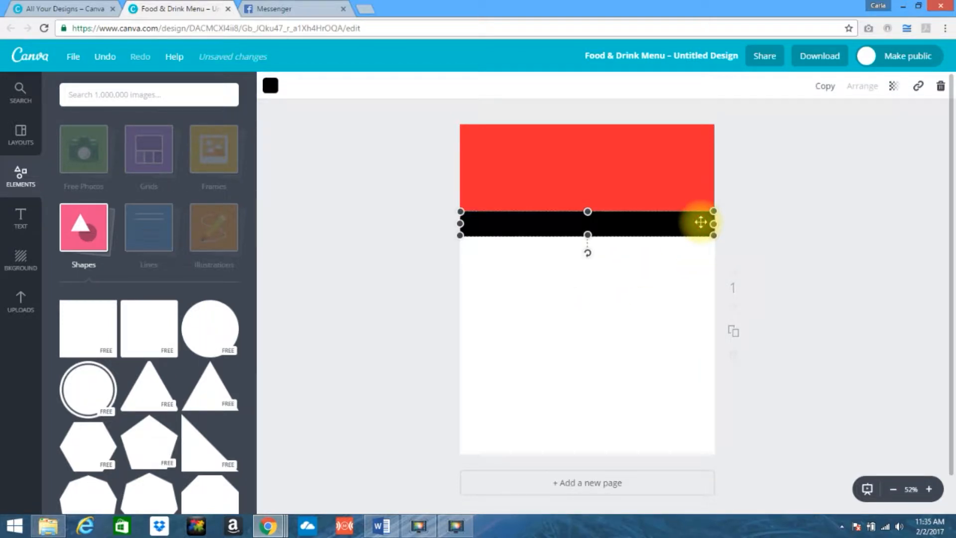
click(576, 303)
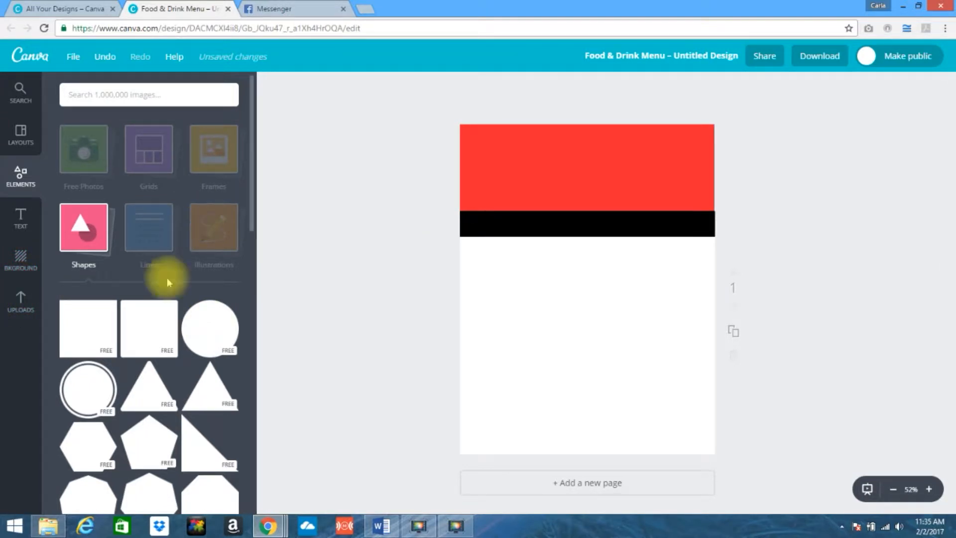
click(290, 9)
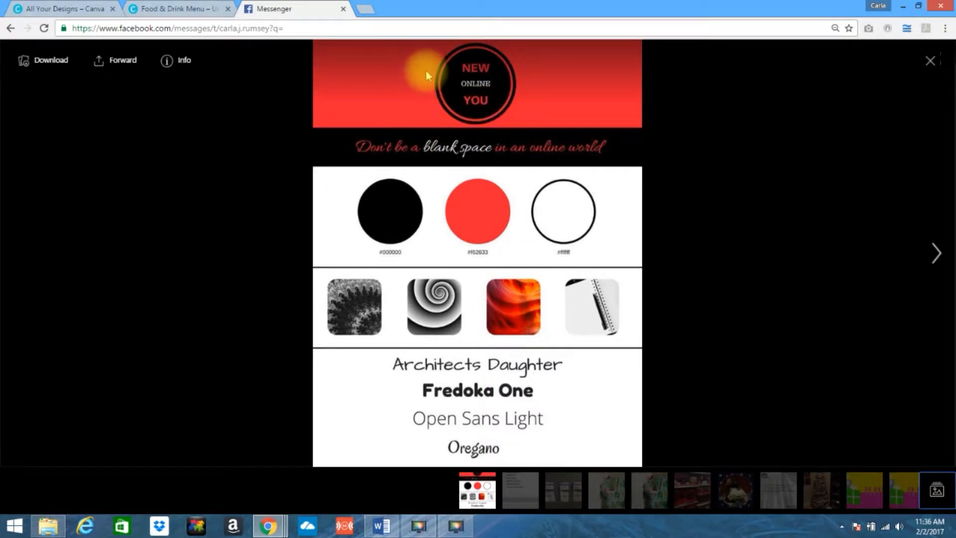
click(165, 8)
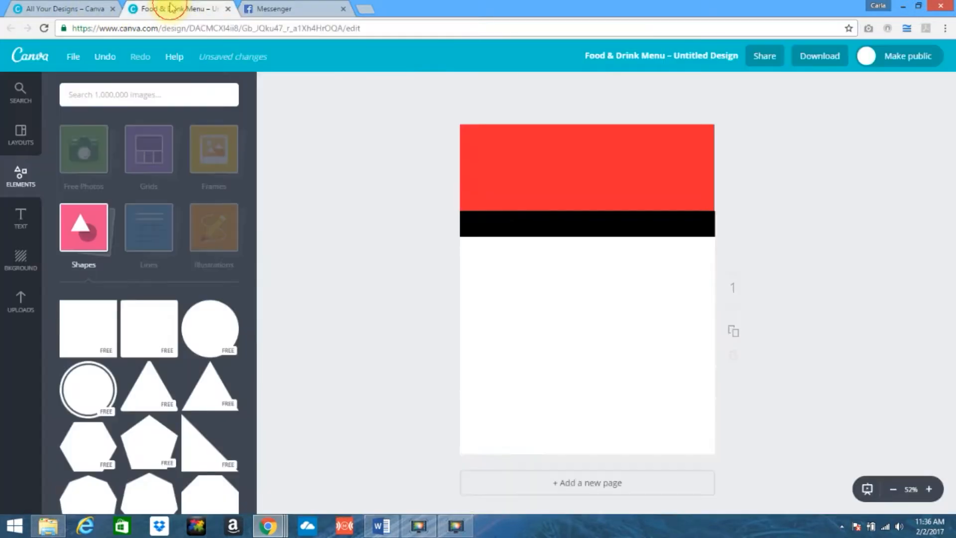
click(19, 301)
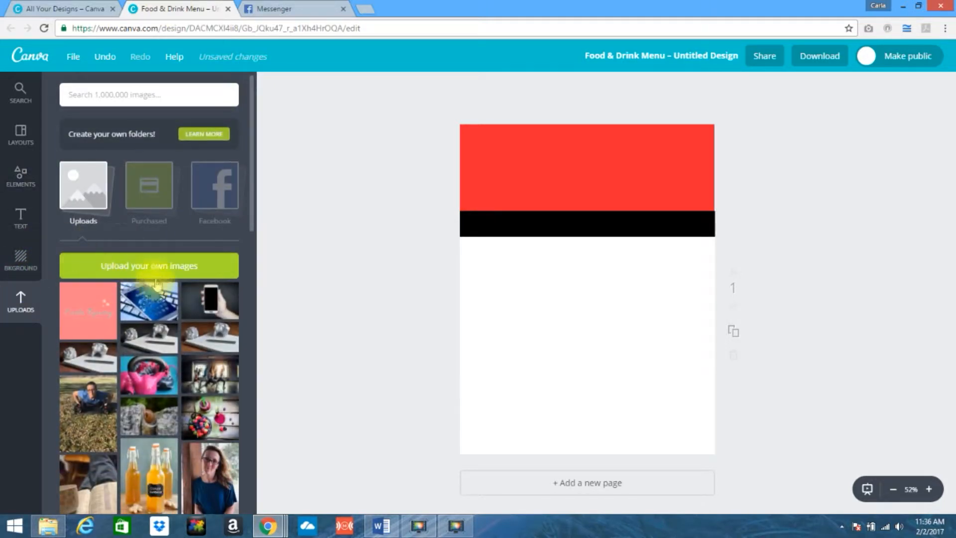
drag(252, 175, 252, 395)
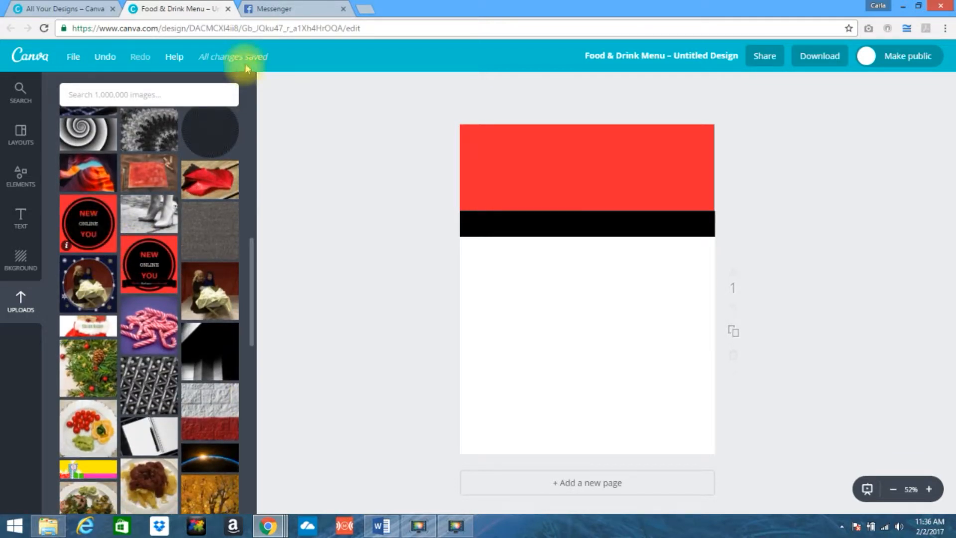
click(273, 10)
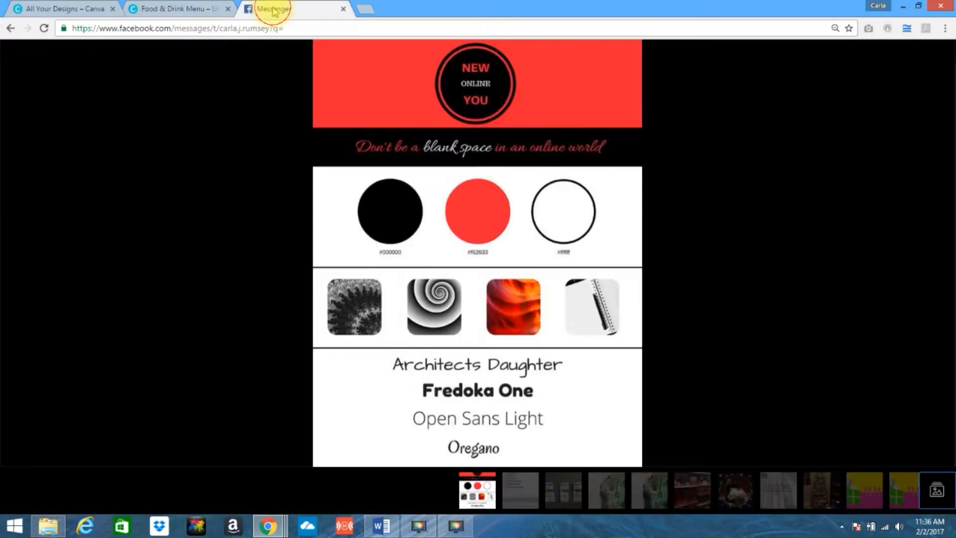
click(174, 11)
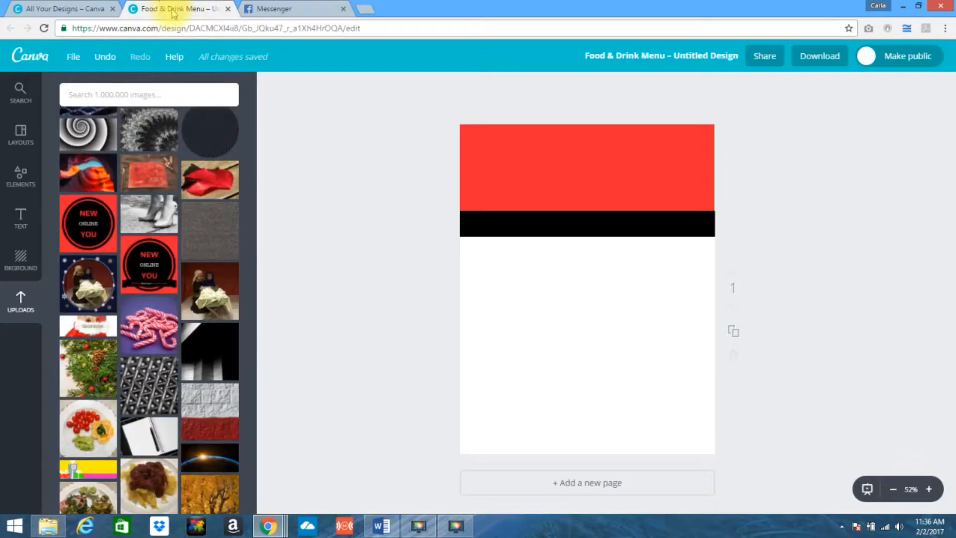
click(84, 234)
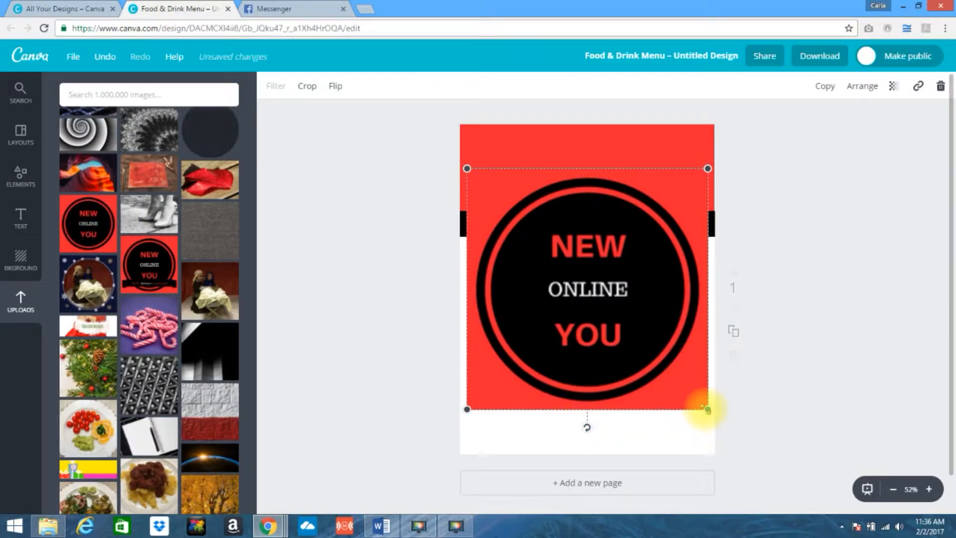
Step: Shrink the NEW ONLINE YOU logo and move it onto the red banner so that it fits within the banner's height
drag(704, 410, 578, 278)
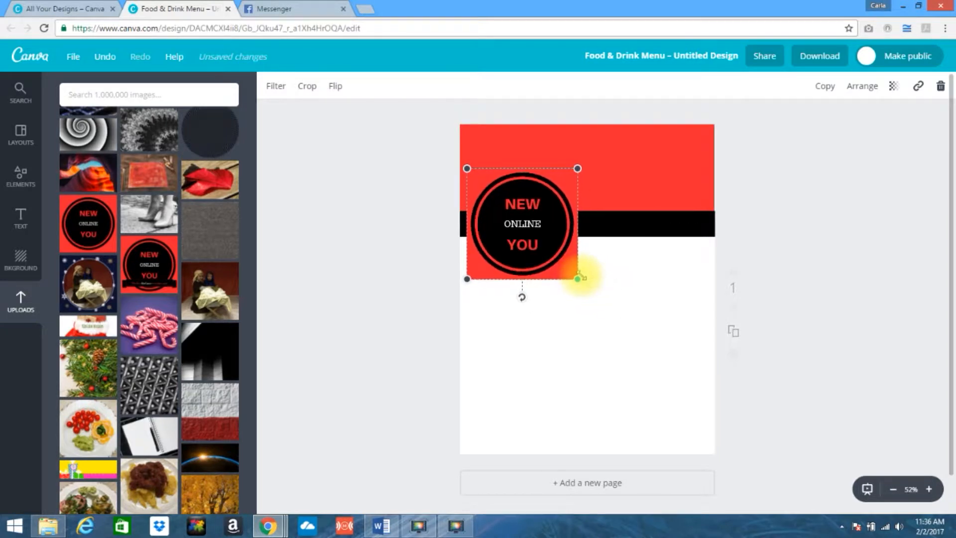
drag(535, 224, 600, 182)
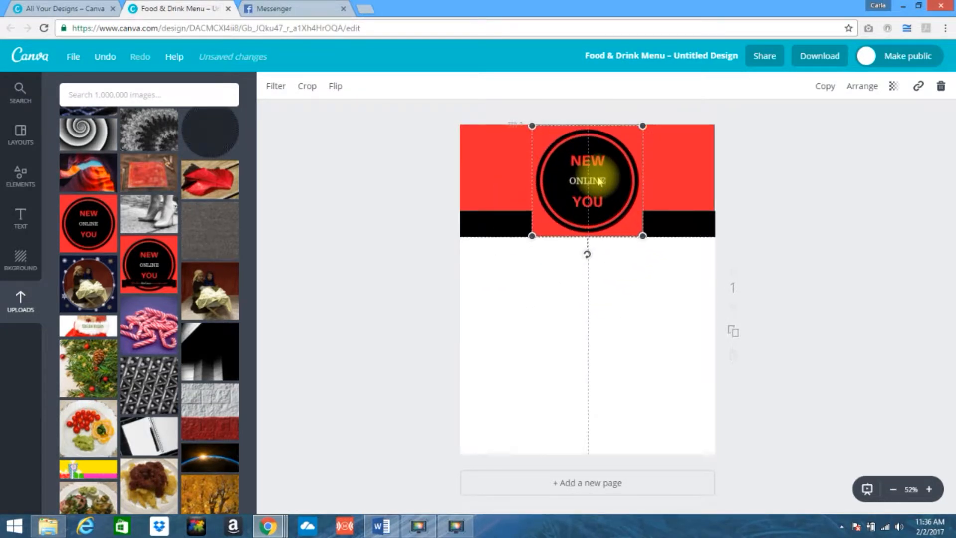
drag(643, 235, 600, 193)
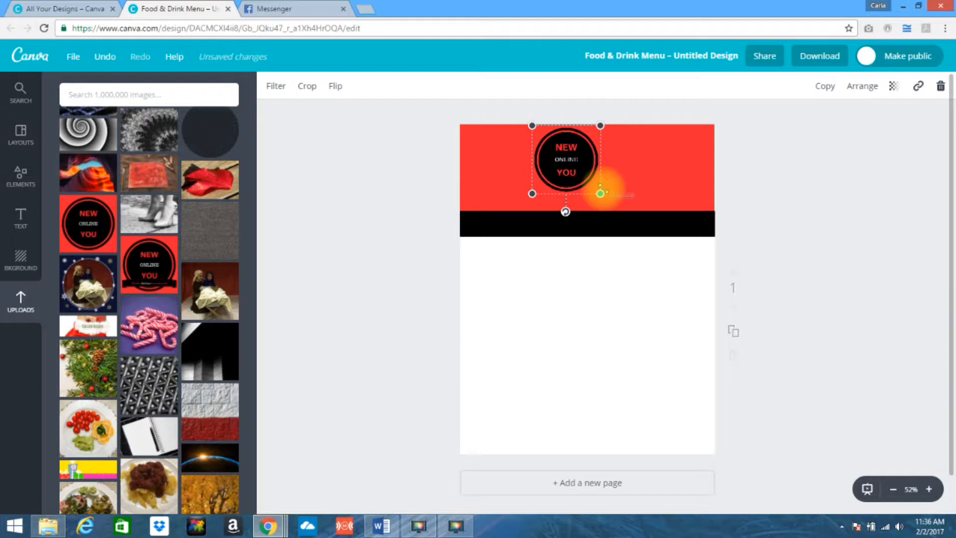
Step: Centre the logo within the red banner and enlarge it slightly so that it nearly fills the banner's height
click(929, 489)
click(929, 490)
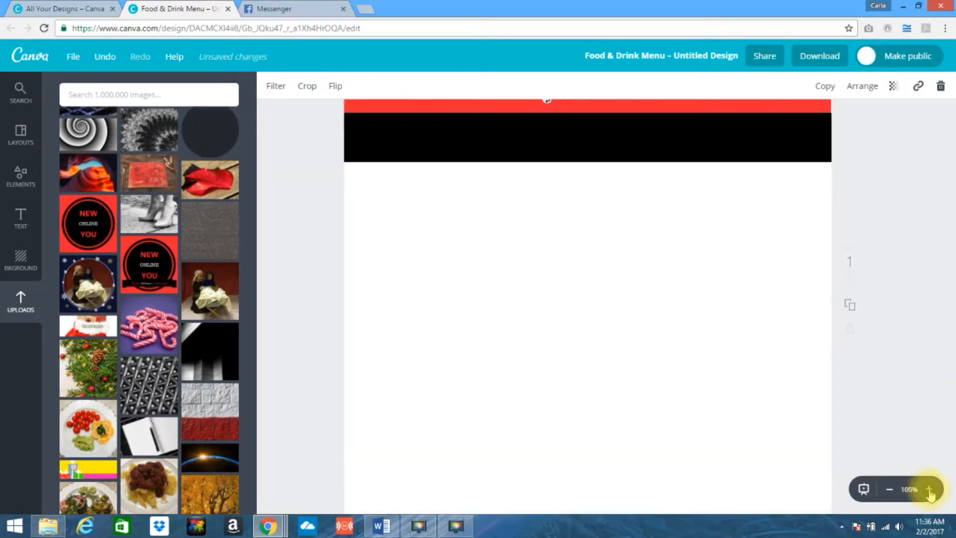
drag(949, 326, 948, 228)
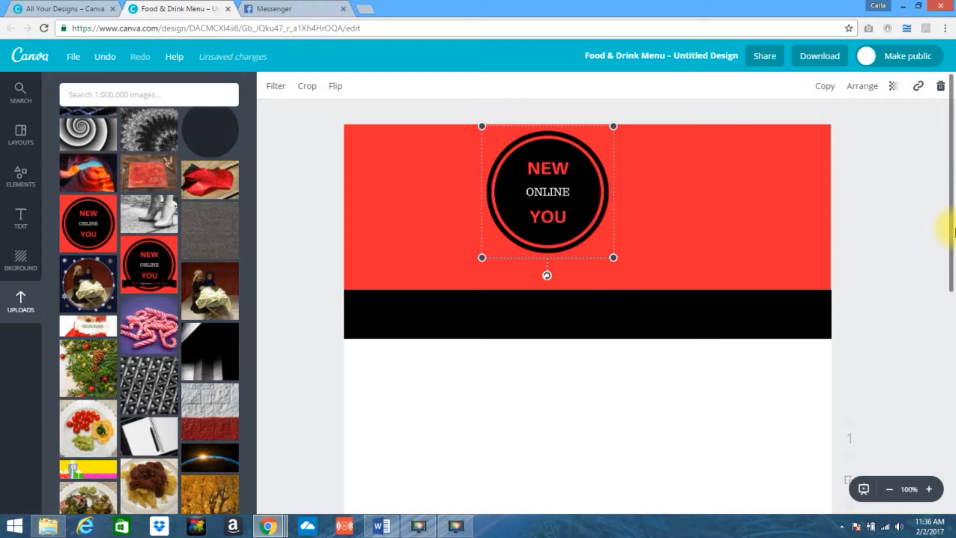
drag(577, 196, 612, 202)
drag(653, 272, 675, 295)
drag(609, 221, 601, 211)
click(644, 374)
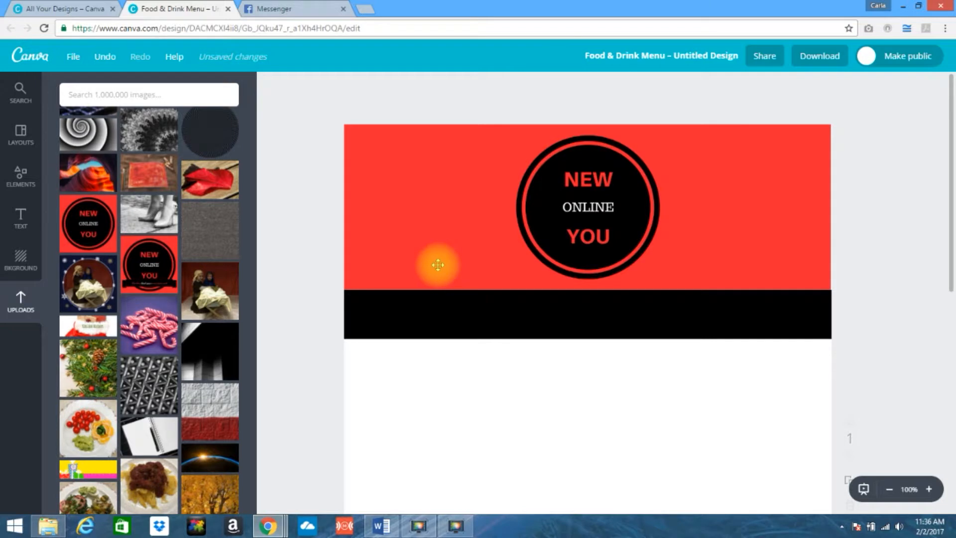
Step: Check the tagline on the brand board in Messenger and add a subheading text box to the Canva page
click(296, 10)
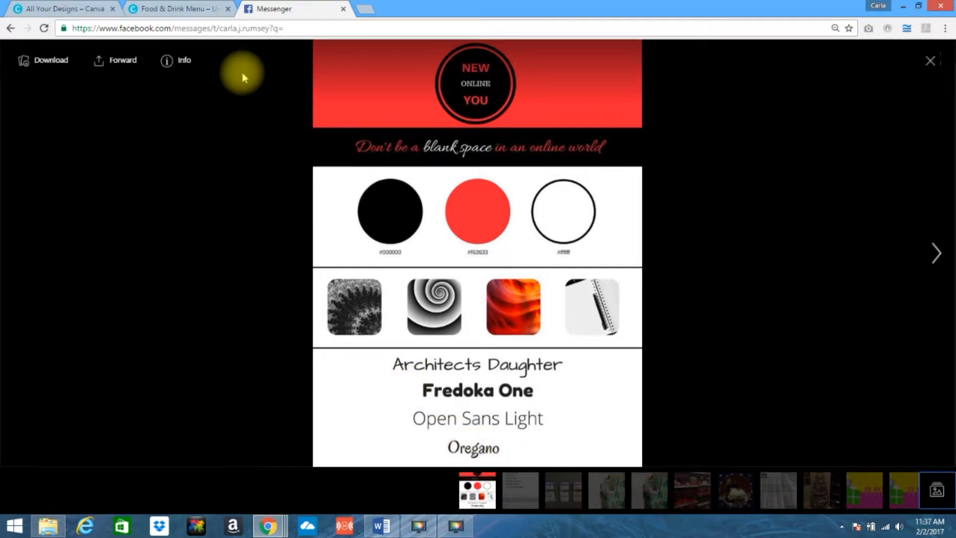
click(166, 11)
click(22, 219)
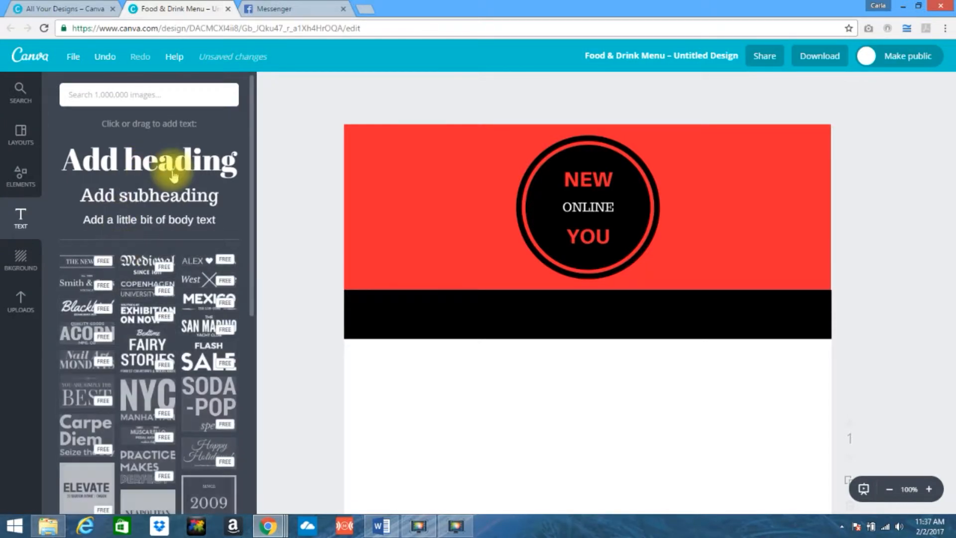
click(157, 204)
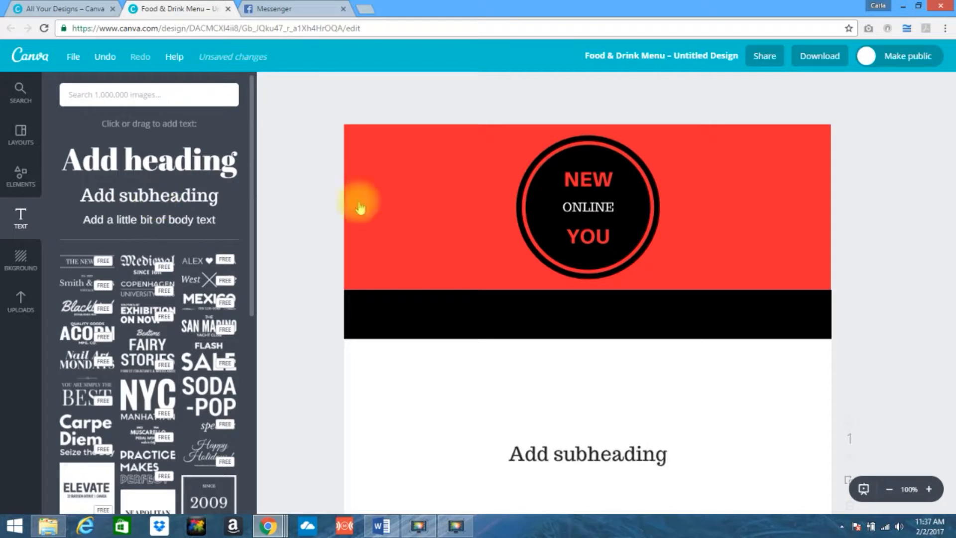
Step: Replace the subheading's placeholder text with "Don't be a blank space in an online world"
click(576, 450)
click(577, 453)
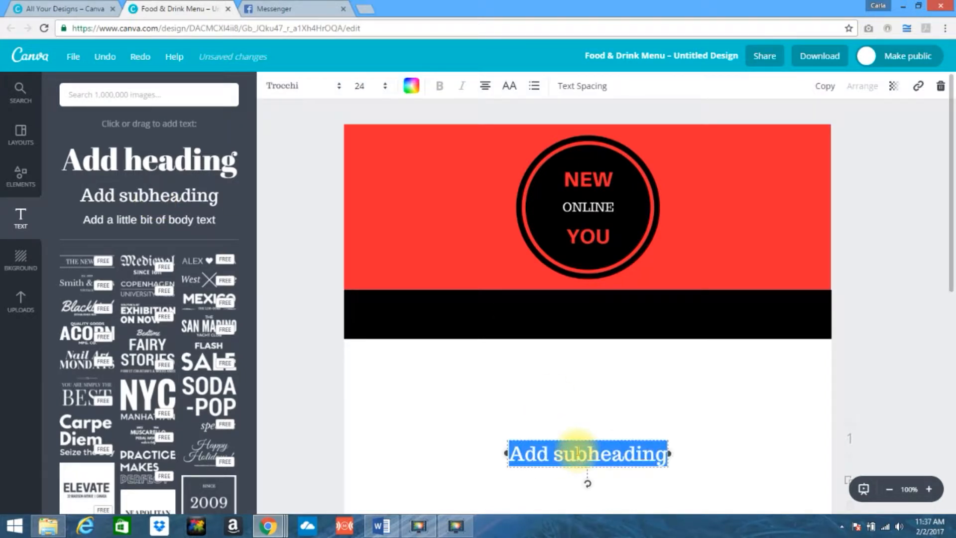
text(D)
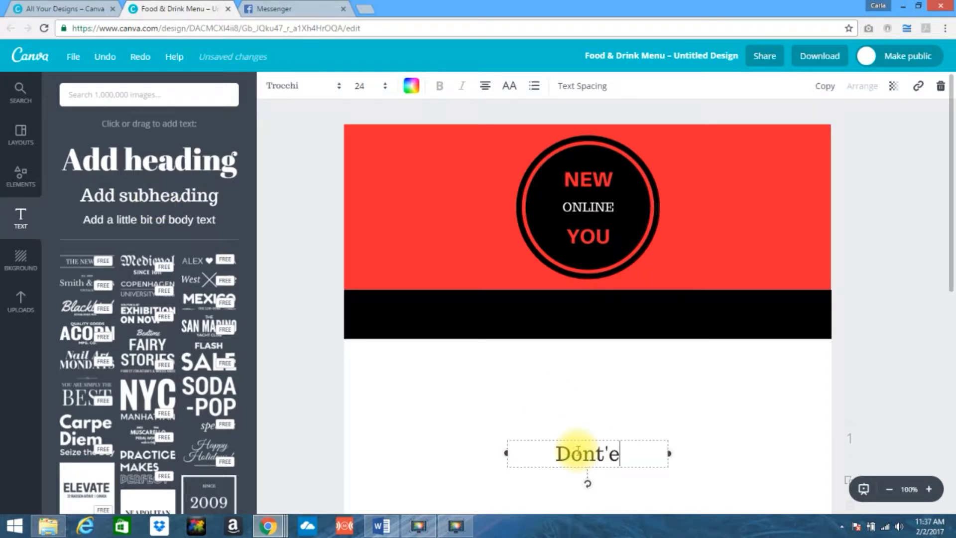
text(on't be al)
key(BackSpace)
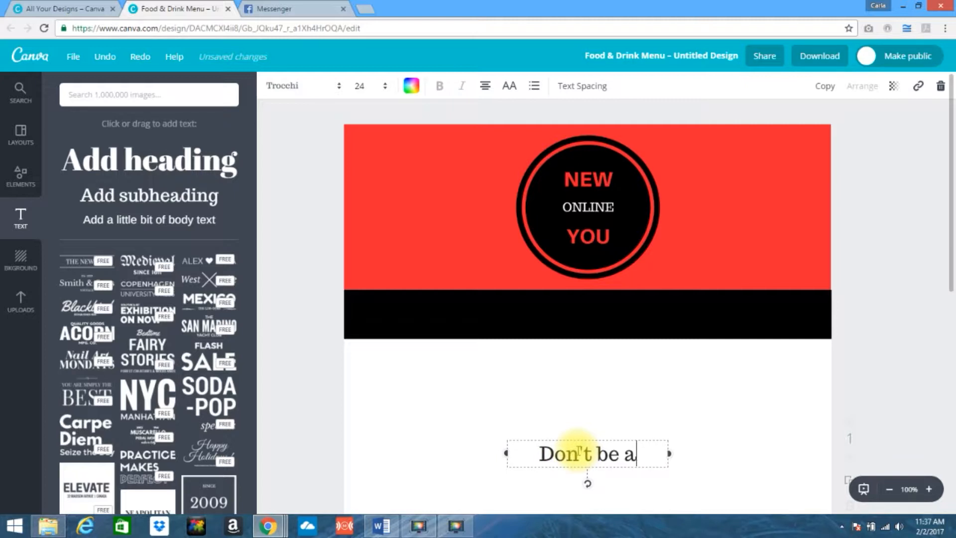
text(blank space in an online wo)
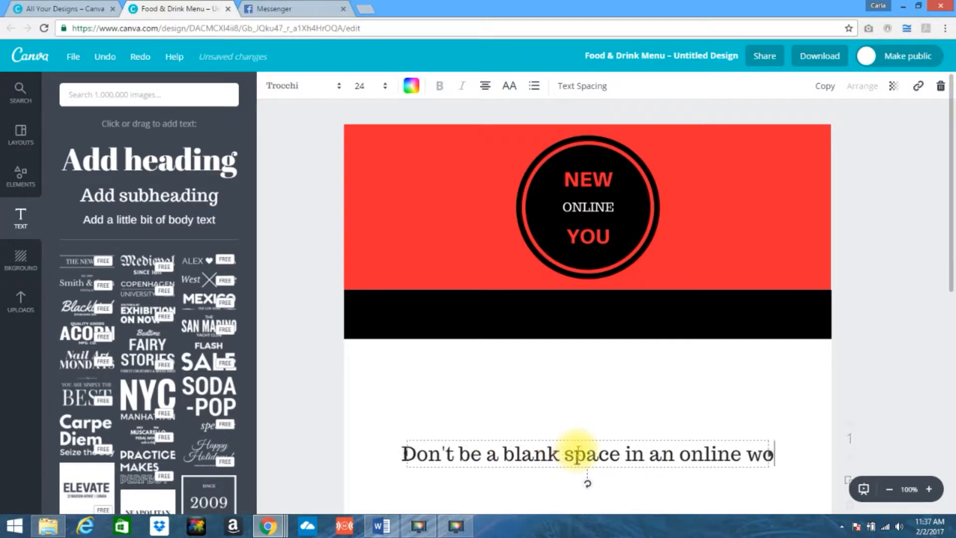
text(rld)
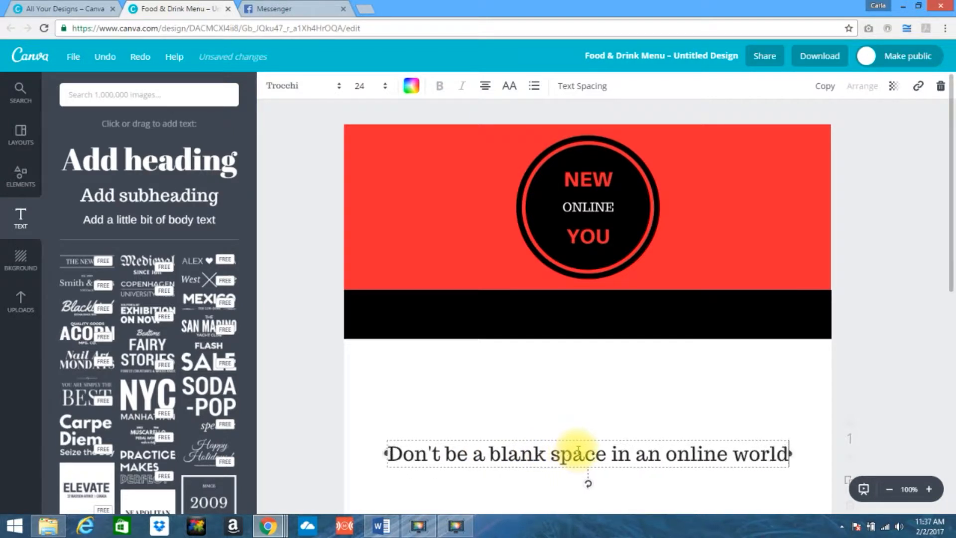
Step: Change the font of the whole tagline to Oregano
triple_click(519, 463)
click(339, 86)
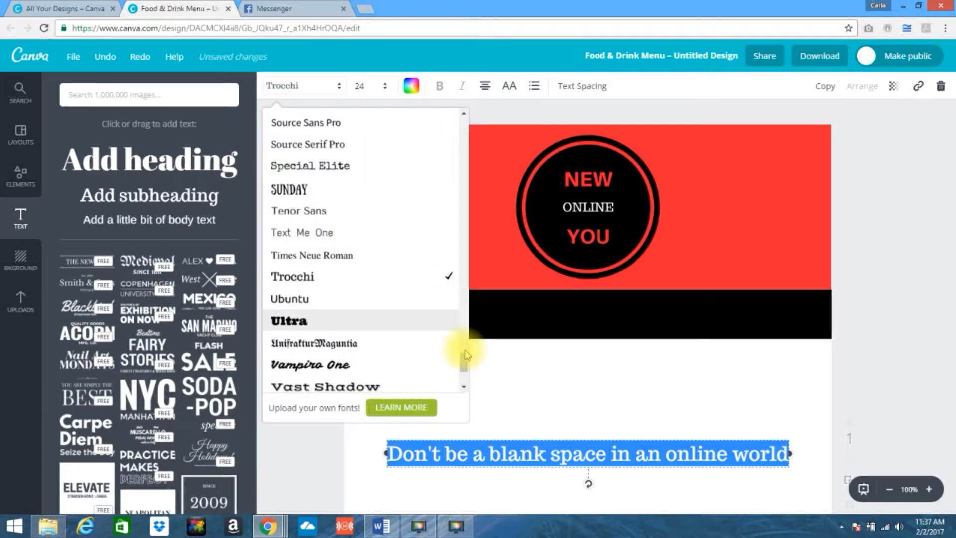
drag(464, 363, 461, 317)
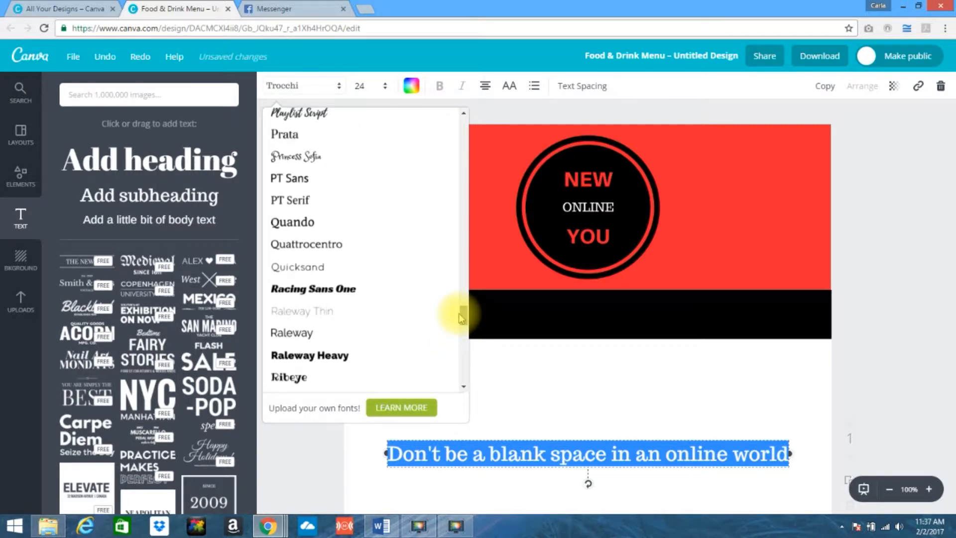
drag(464, 318, 465, 295)
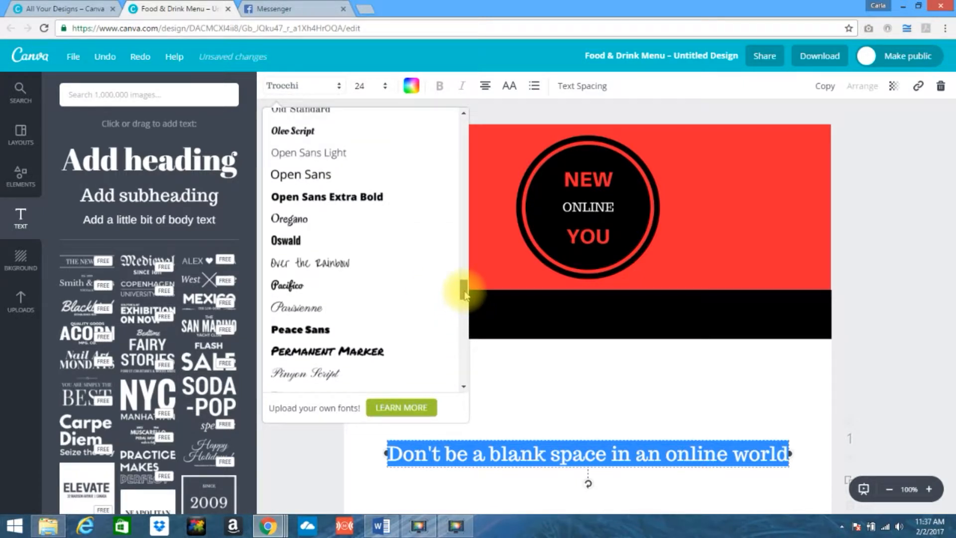
click(289, 218)
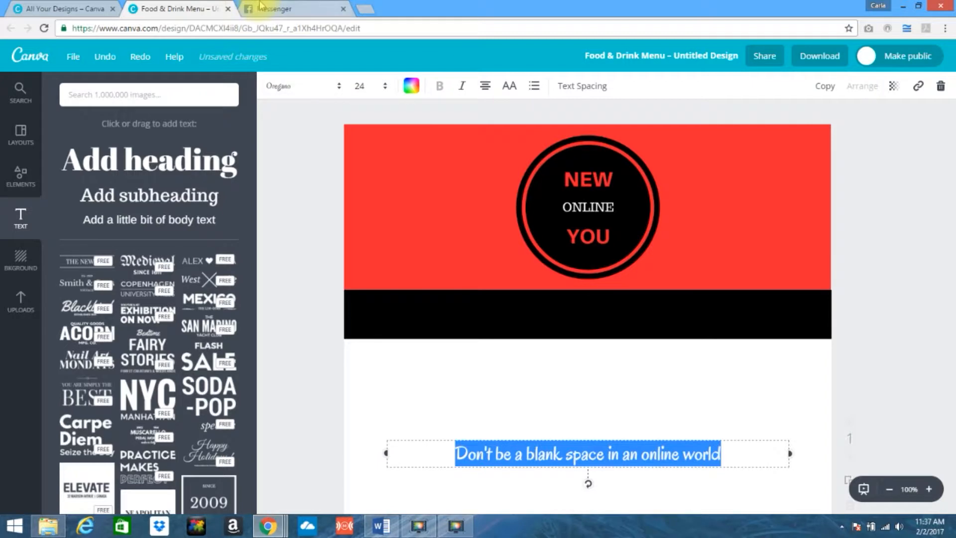
Step: Compare the tagline with the brand board in Messenger and recolour all of its text in Canva with the document's red
click(277, 15)
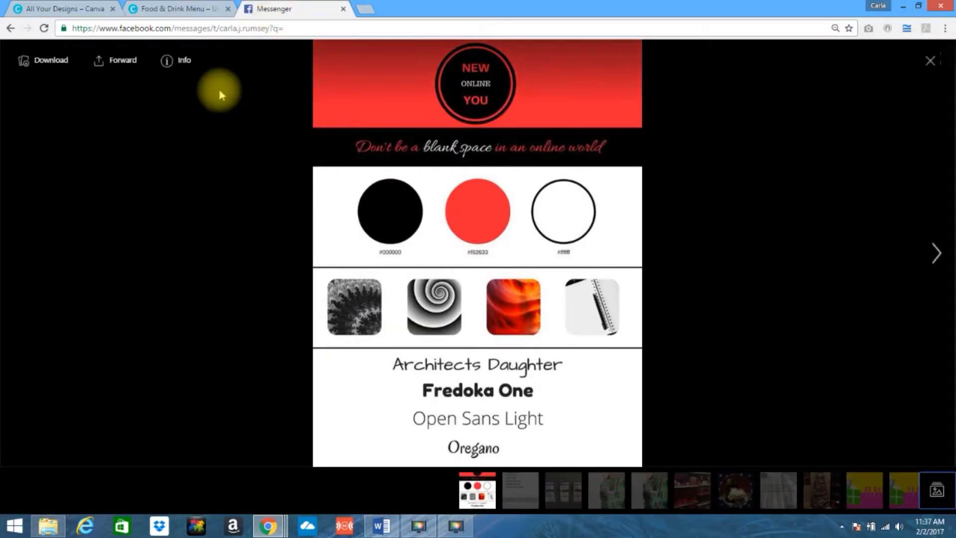
click(182, 10)
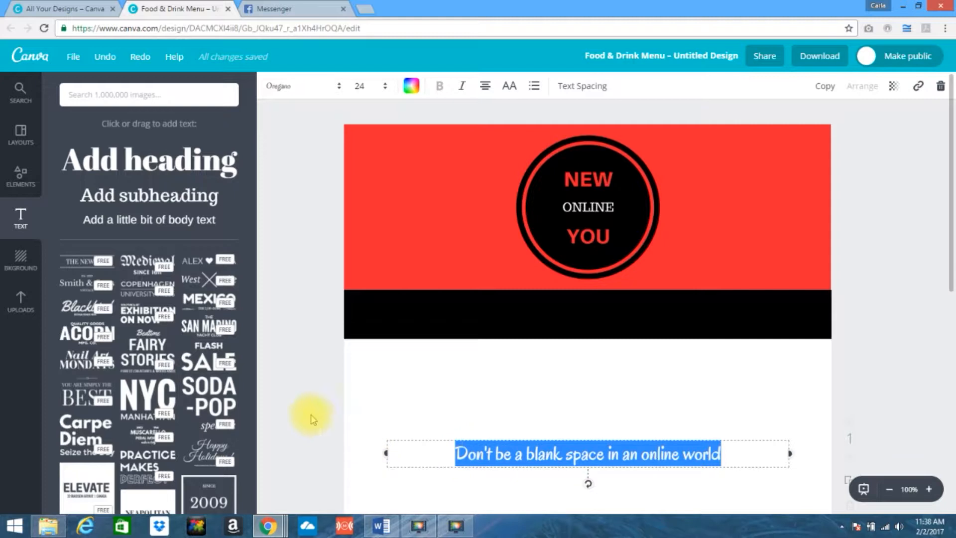
click(277, 10)
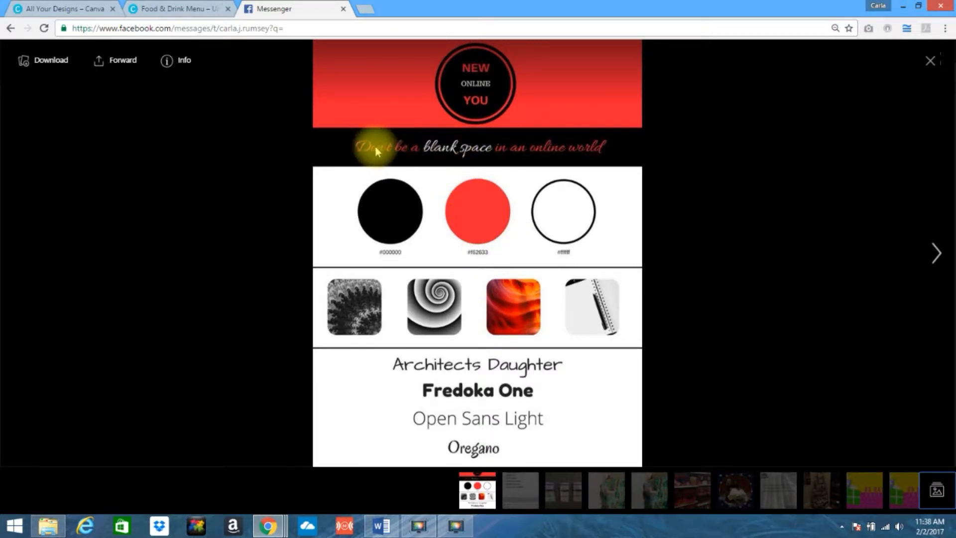
click(167, 10)
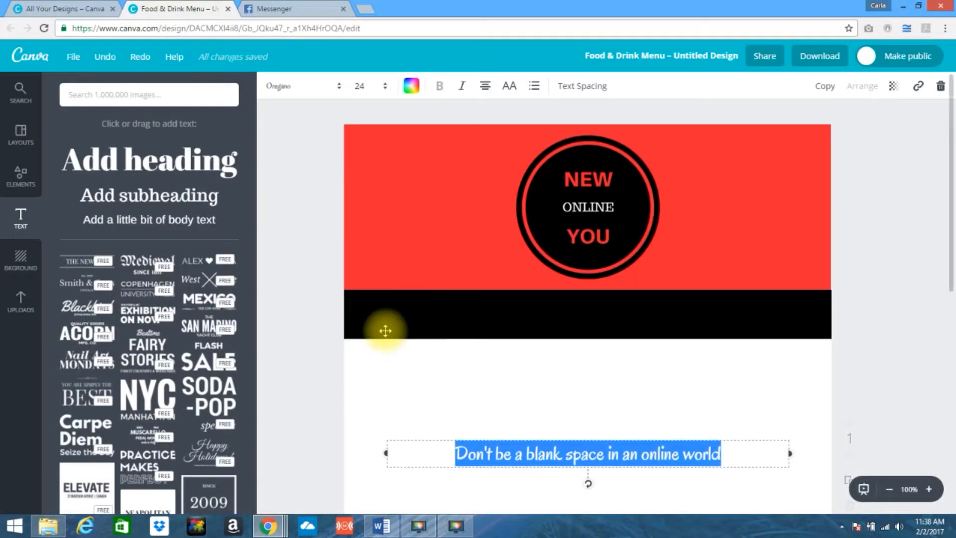
click(410, 88)
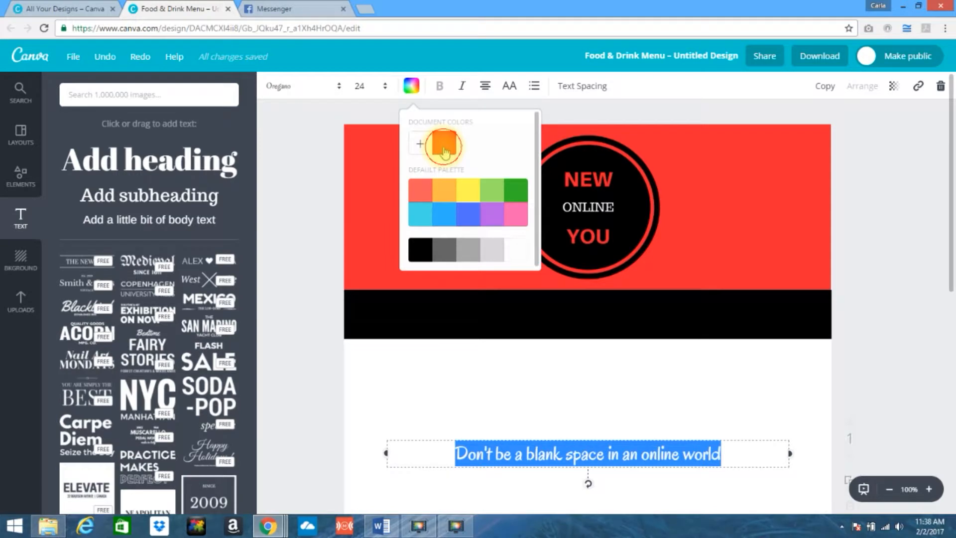
Step: Recolour only the words "blank space" in the tagline white
click(533, 453)
click(531, 454)
drag(531, 455, 603, 462)
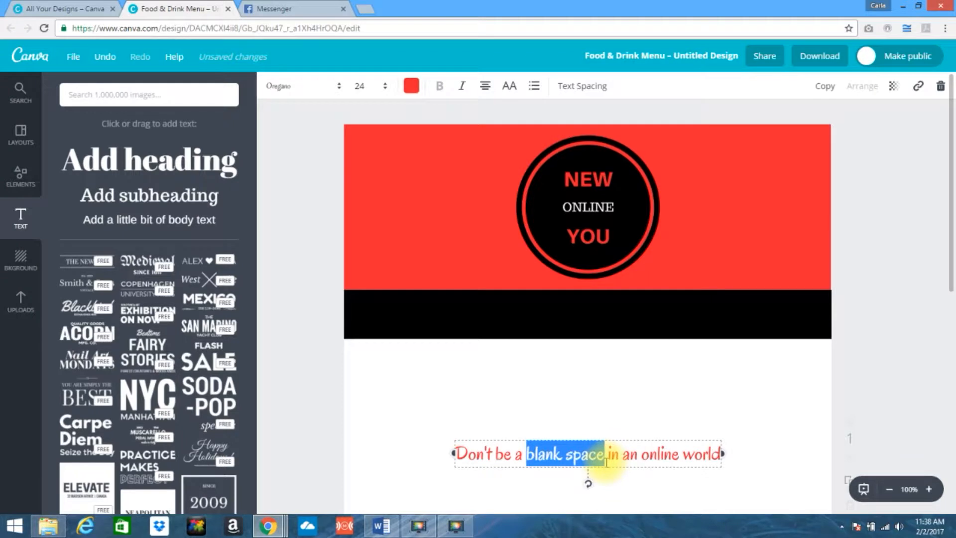
click(411, 85)
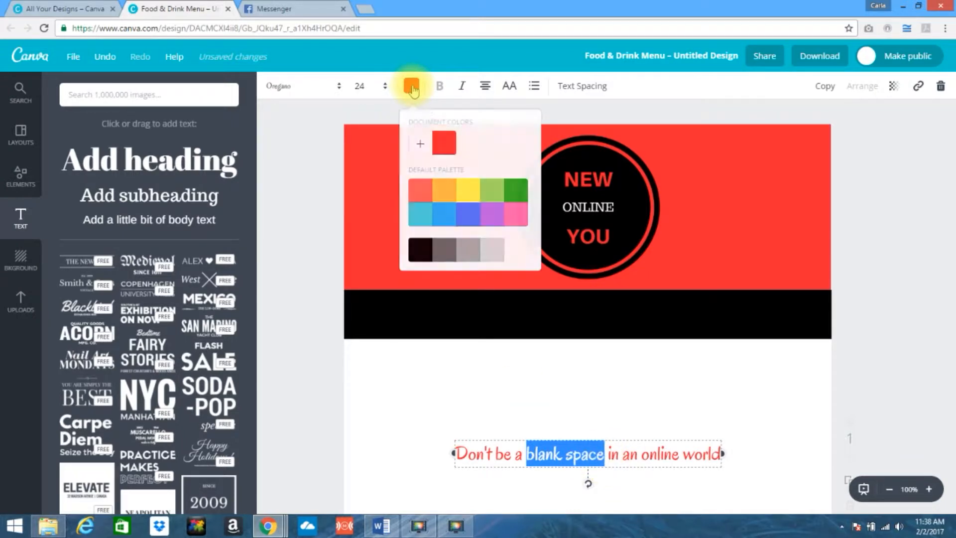
click(515, 254)
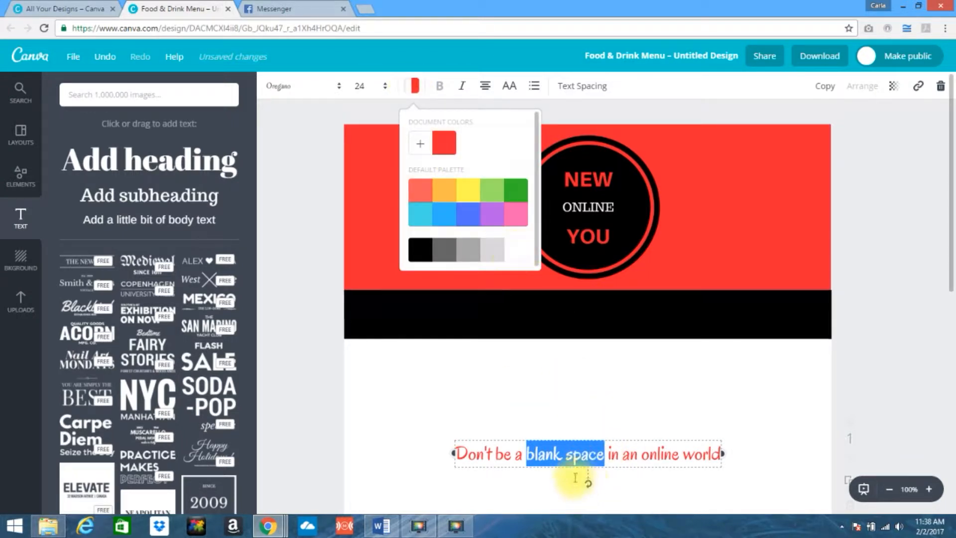
Step: Move the tagline up onto the black banner beneath the logo, centred across the page
click(469, 490)
drag(465, 457, 467, 320)
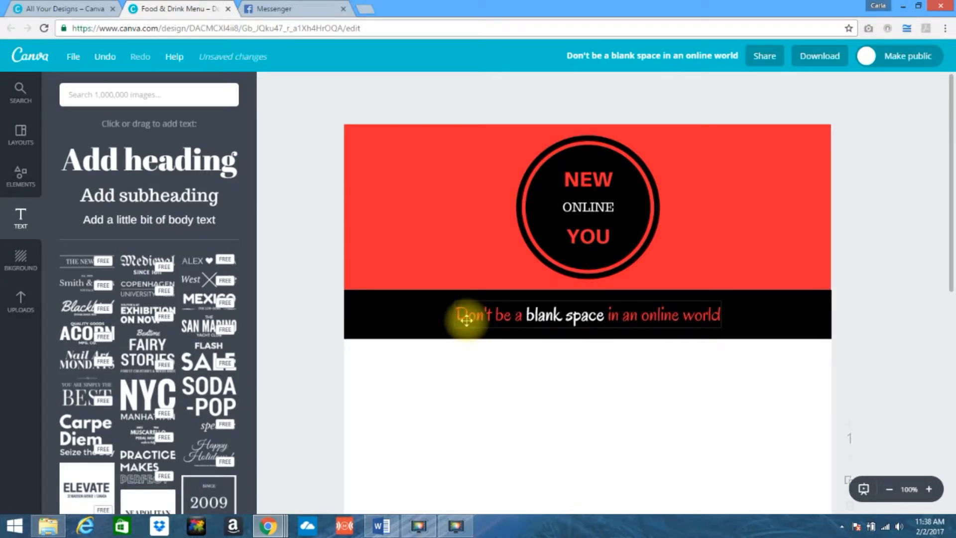
click(321, 123)
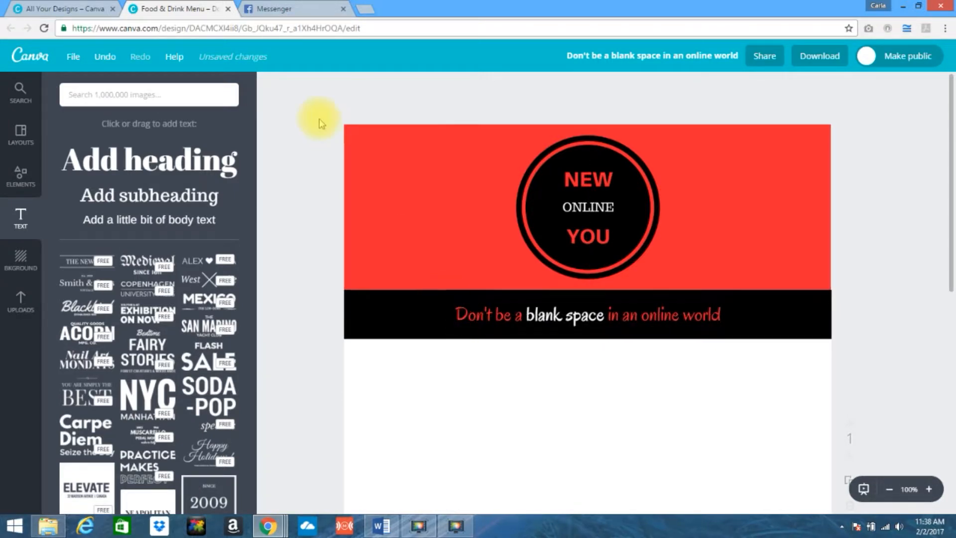
Step: Set the tagline's font size to 28 and recentre it vertically within the black banner
click(486, 315)
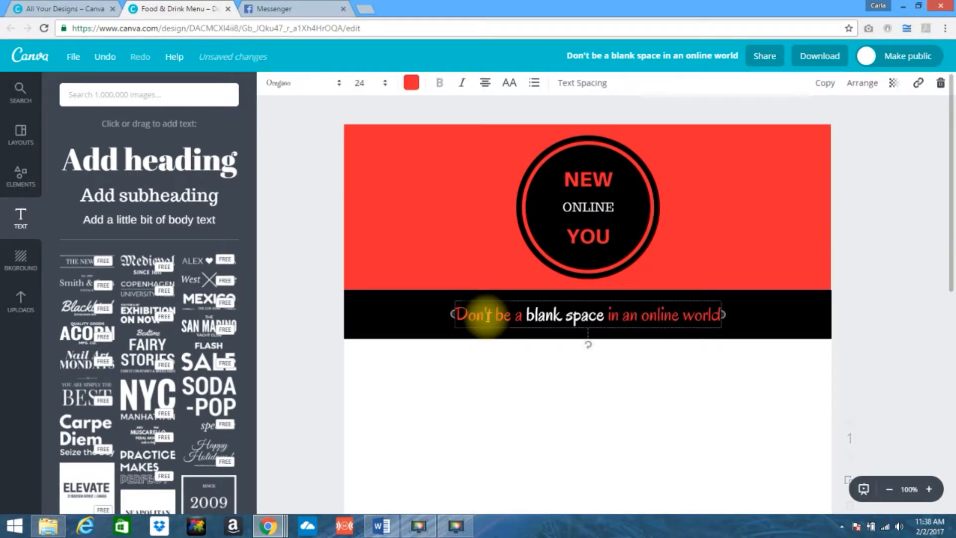
click(385, 90)
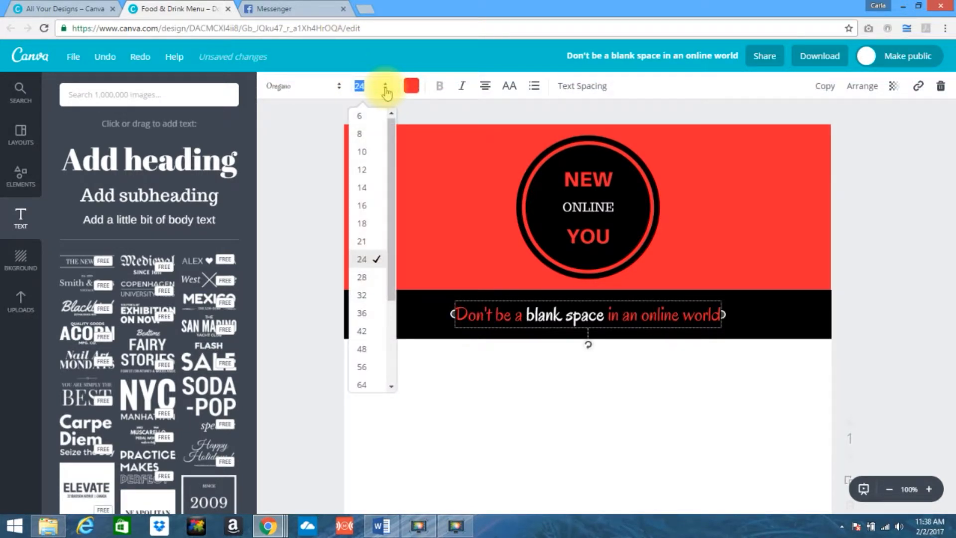
click(365, 296)
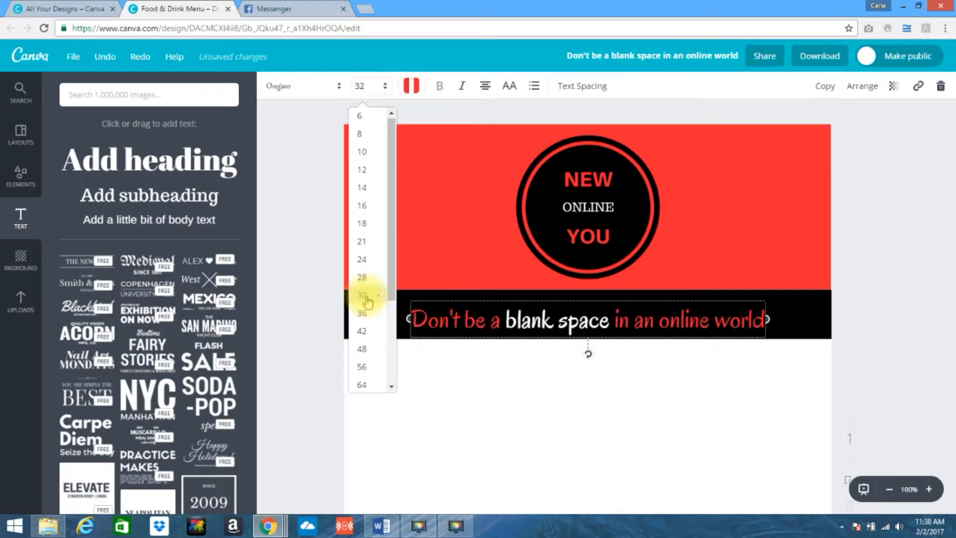
click(385, 89)
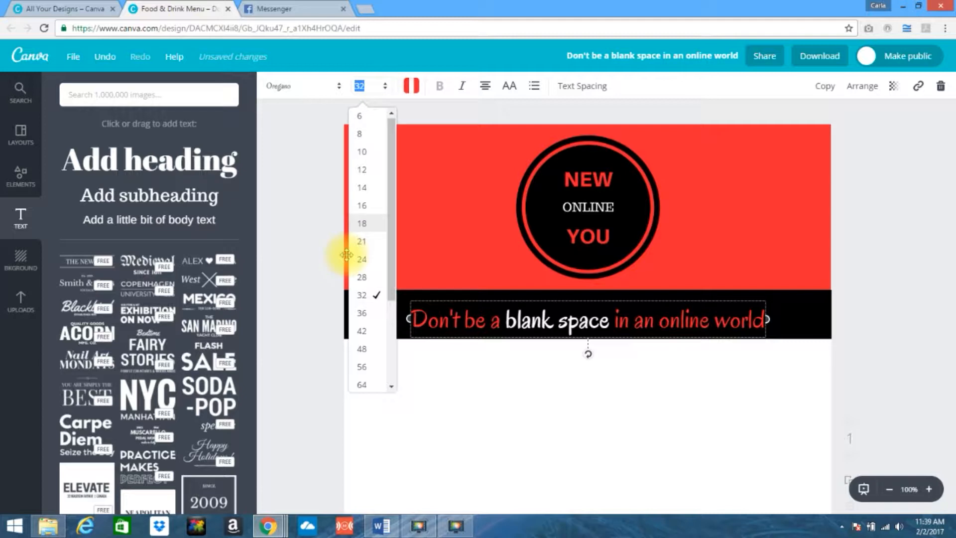
click(363, 278)
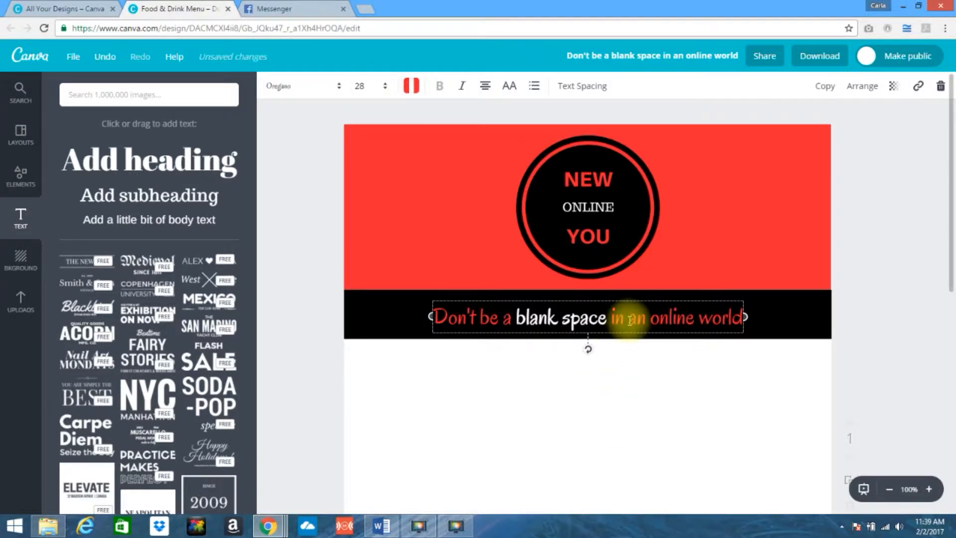
click(631, 401)
drag(610, 316, 603, 315)
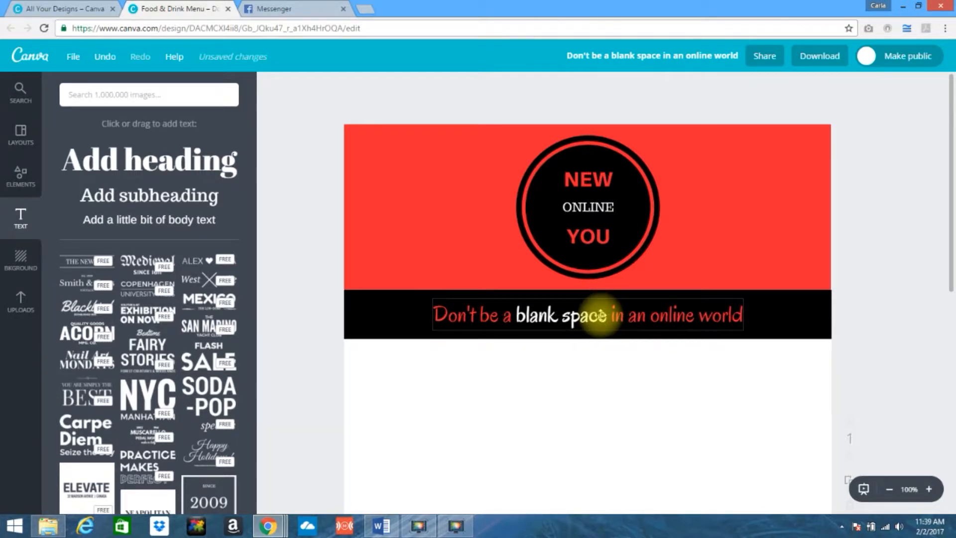
Step: Try italic formatting on the whole tagline
double_click(535, 316)
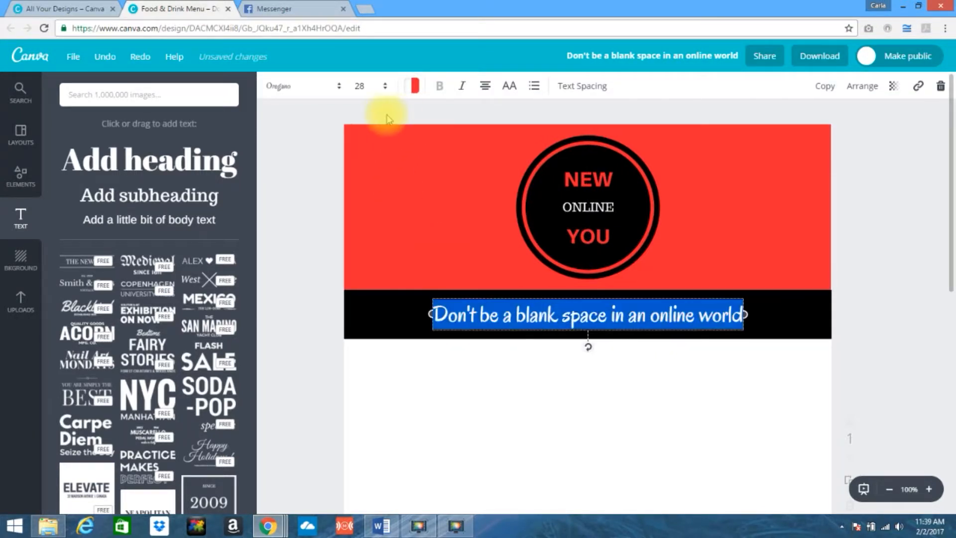
click(462, 89)
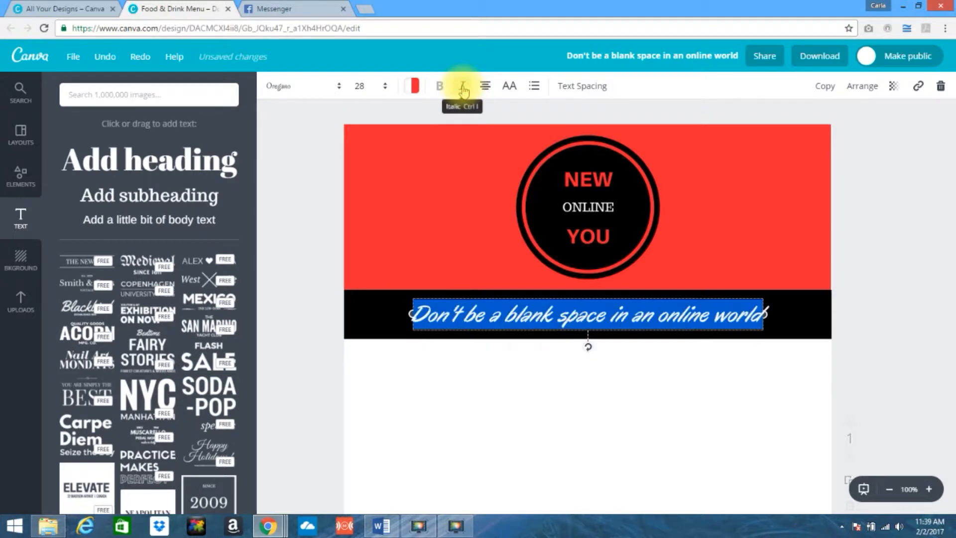
click(559, 415)
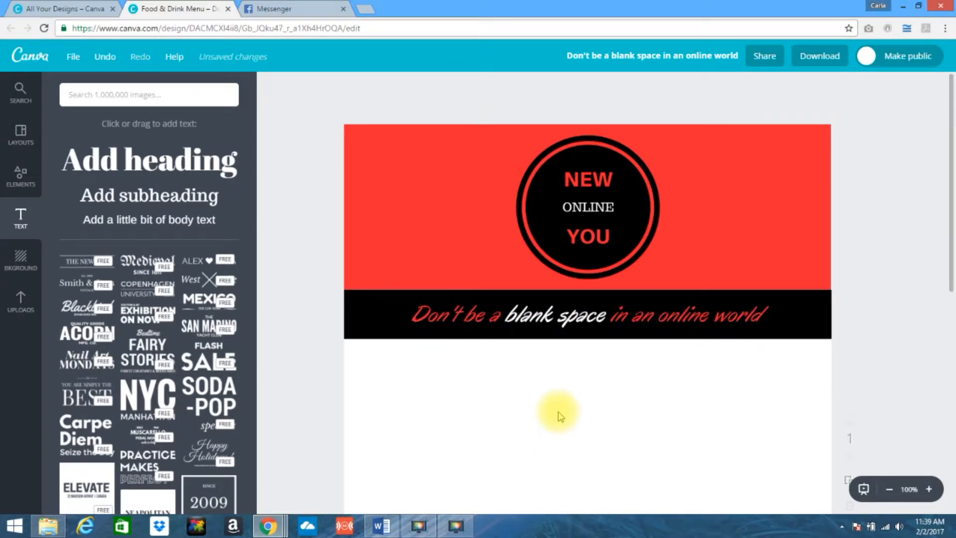
Step: Remove the italic formatting from the tagline and recentre it within the black banner
click(577, 317)
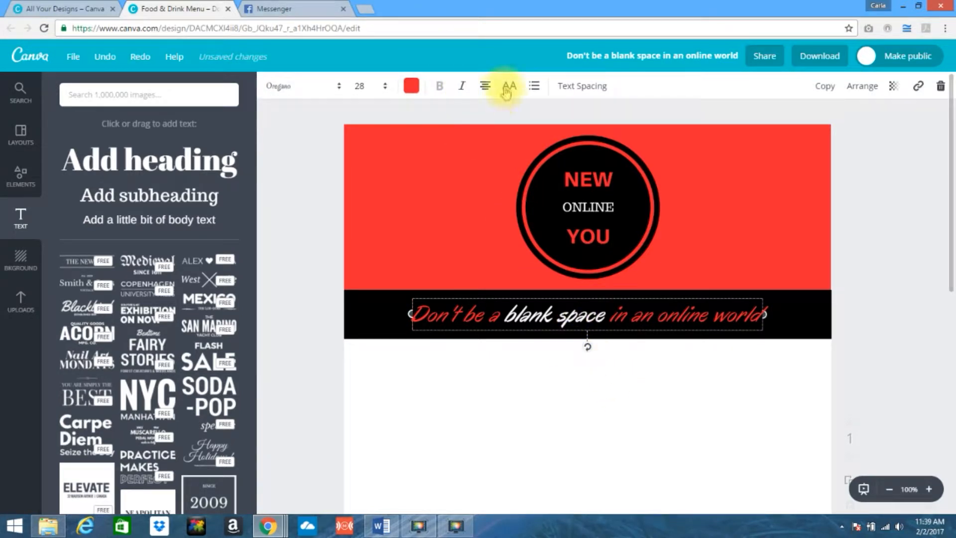
click(550, 316)
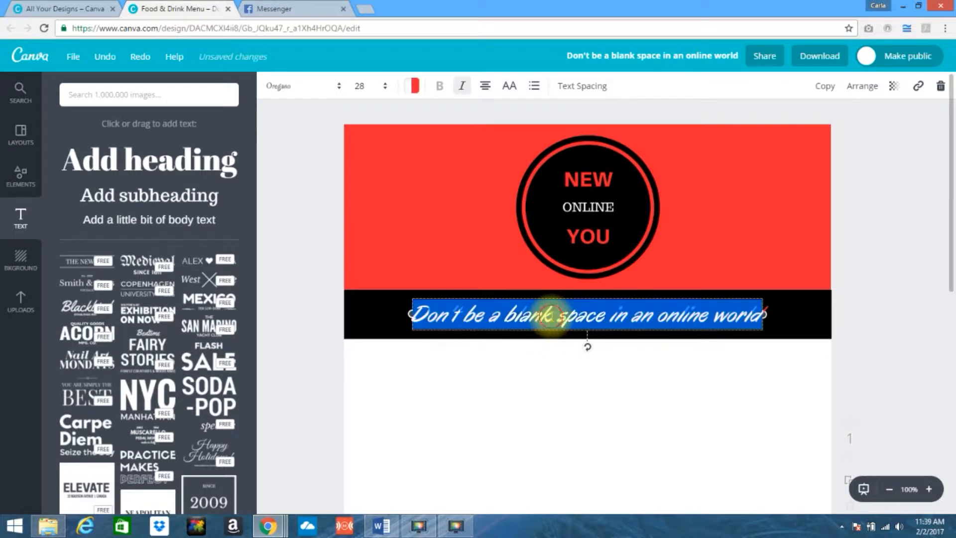
click(462, 86)
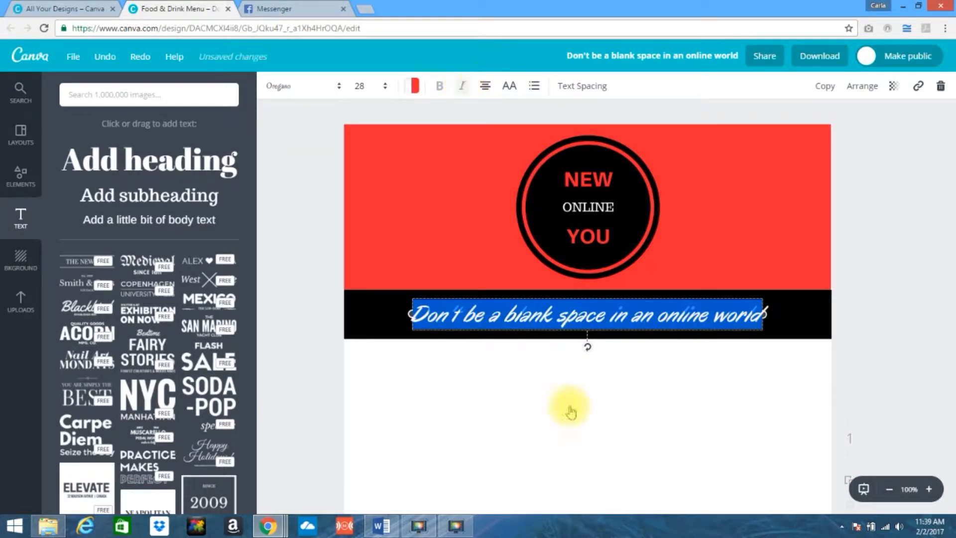
click(542, 361)
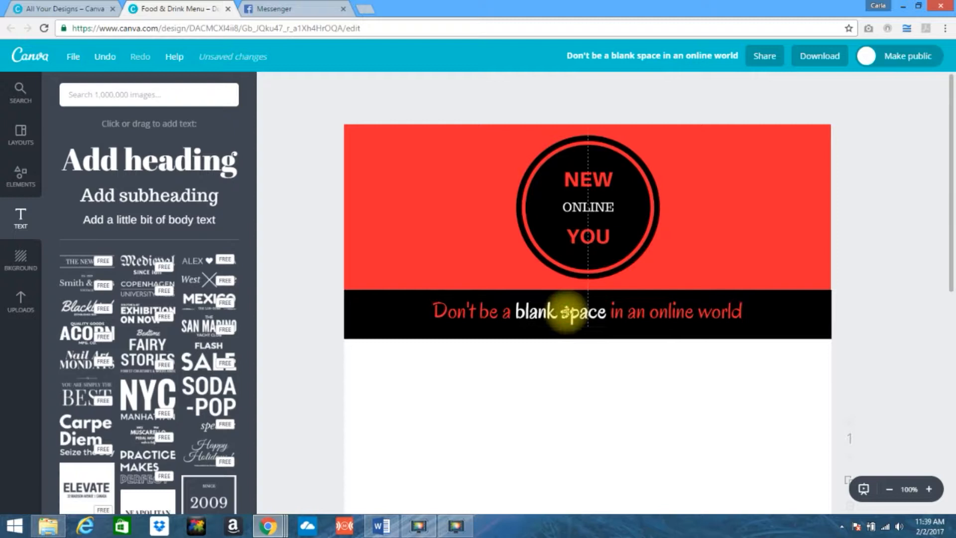
drag(566, 317, 567, 317)
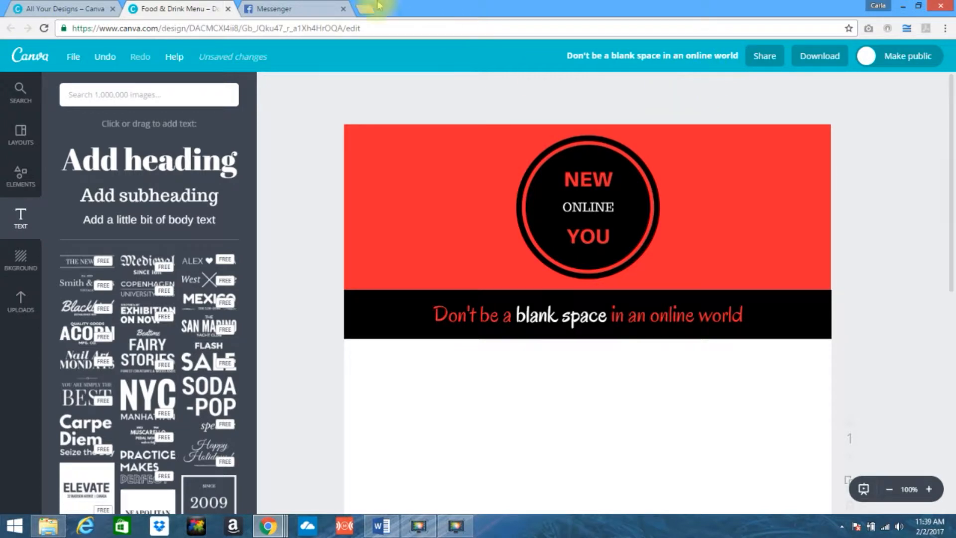
Step: Check the colour swatches on the brand board in Messenger and add a small solid black circle in Canva below the left part of the tagline banner
click(287, 9)
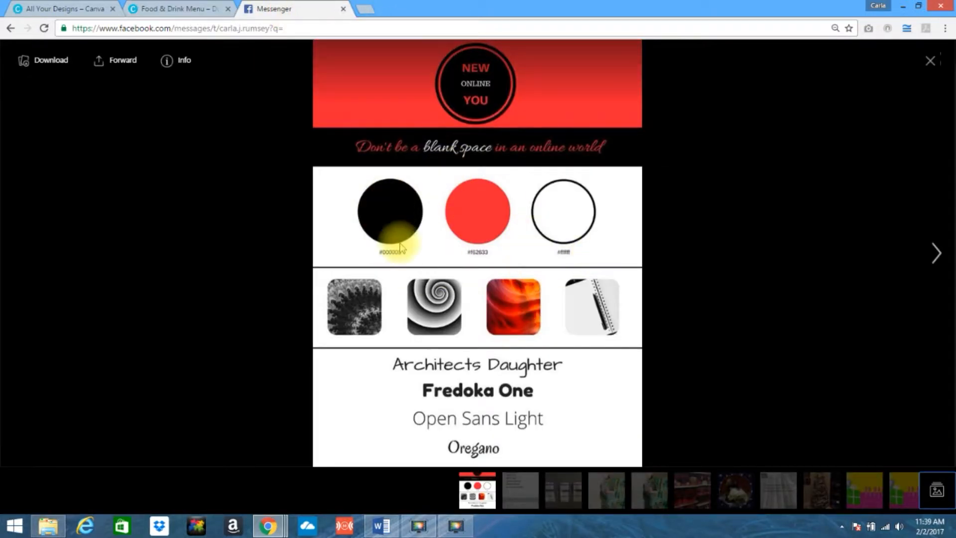
click(166, 11)
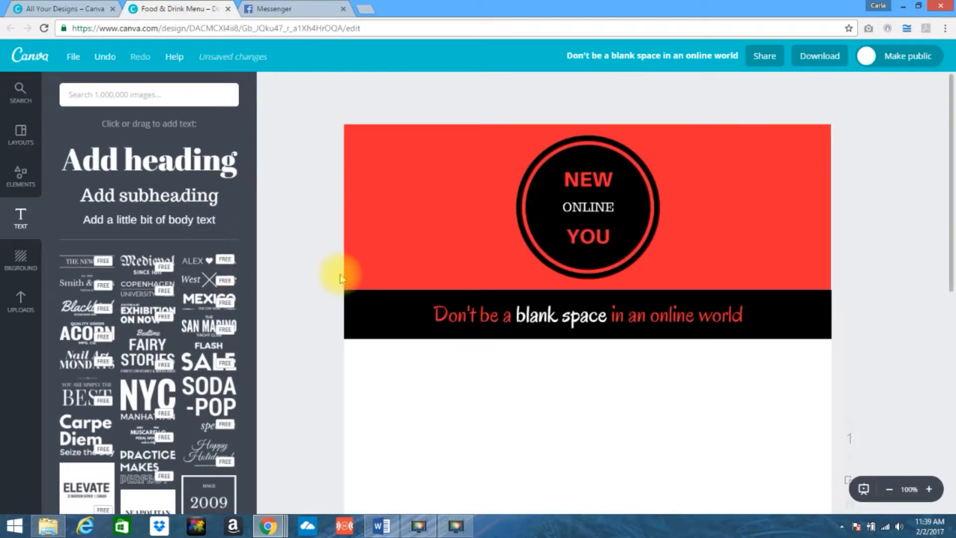
drag(951, 199, 951, 265)
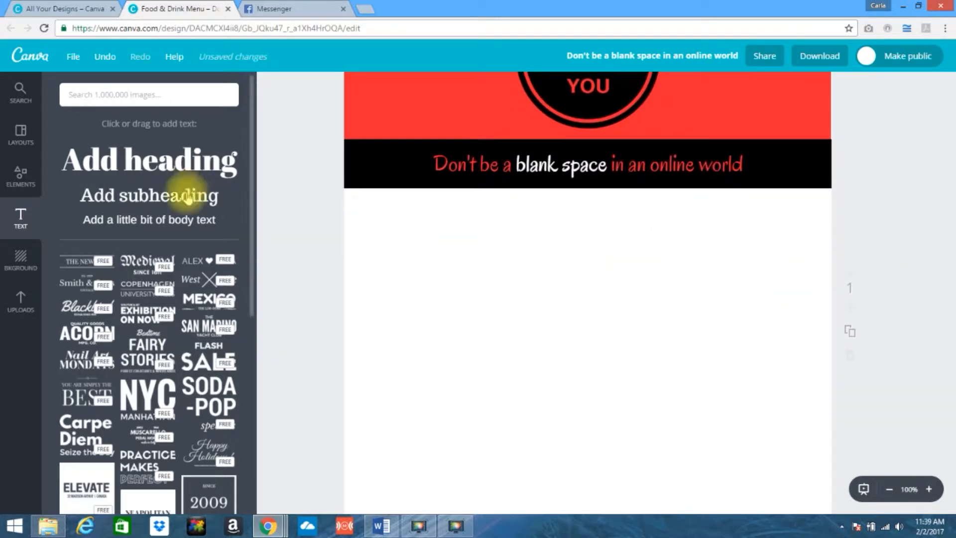
click(19, 177)
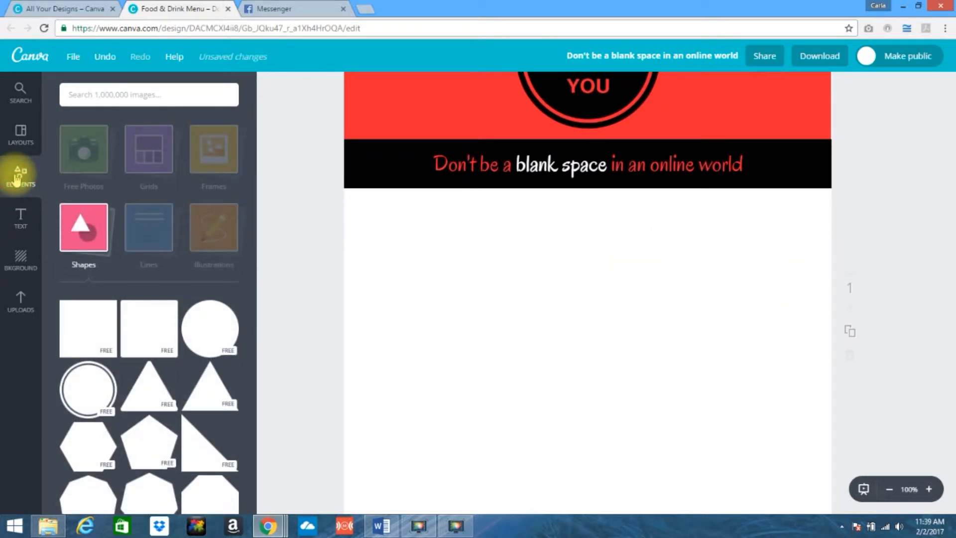
click(211, 337)
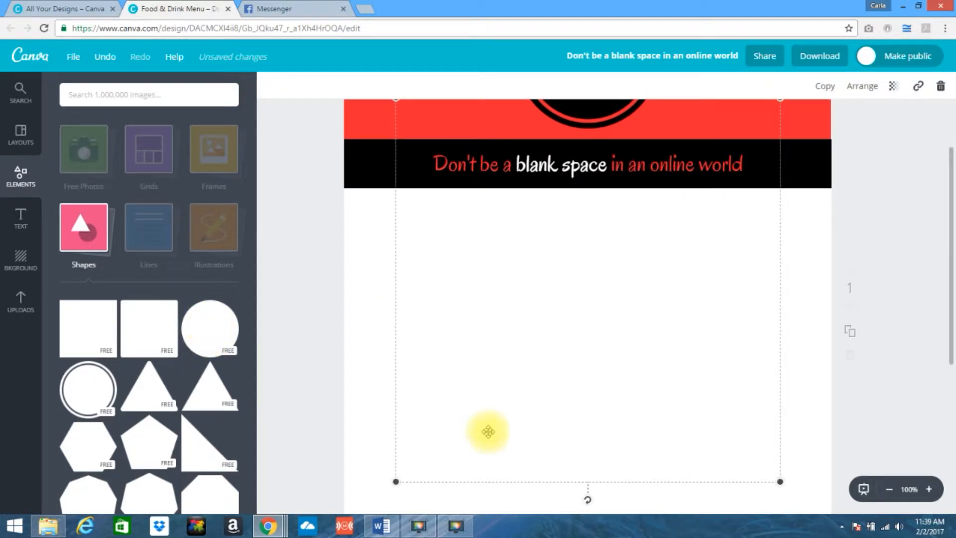
drag(782, 483, 501, 202)
drag(457, 145, 453, 256)
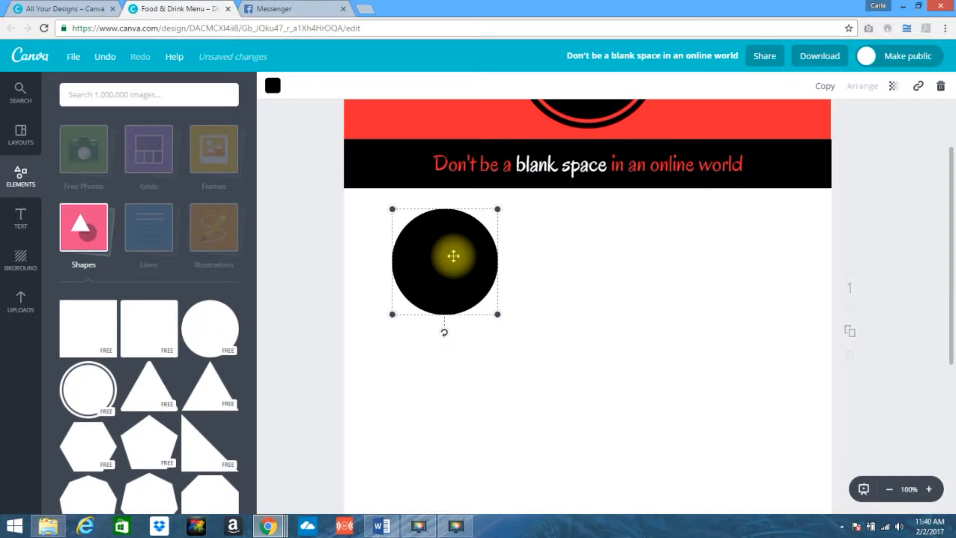
Step: Duplicate the black circle, align the copy to its right and recolour it with the document's red
click(825, 88)
drag(473, 286, 578, 271)
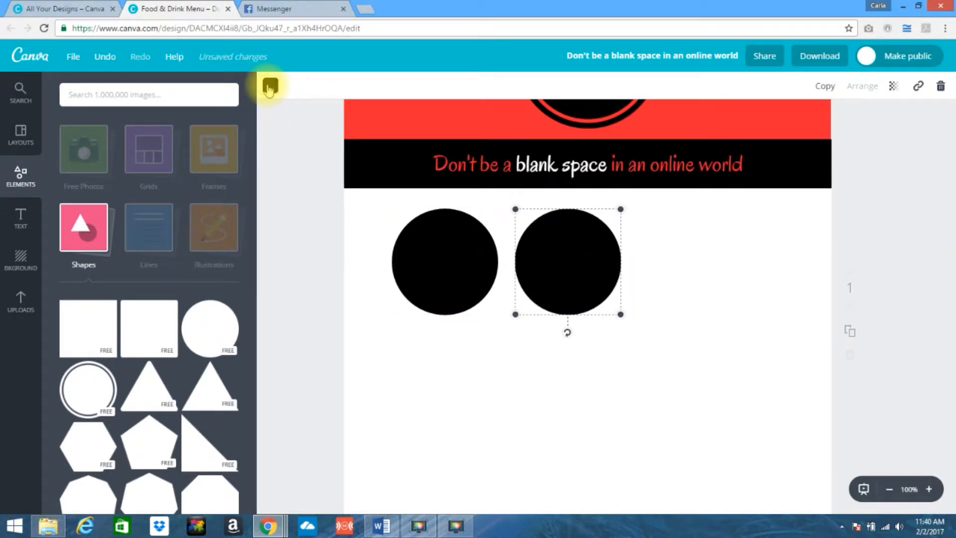
click(270, 86)
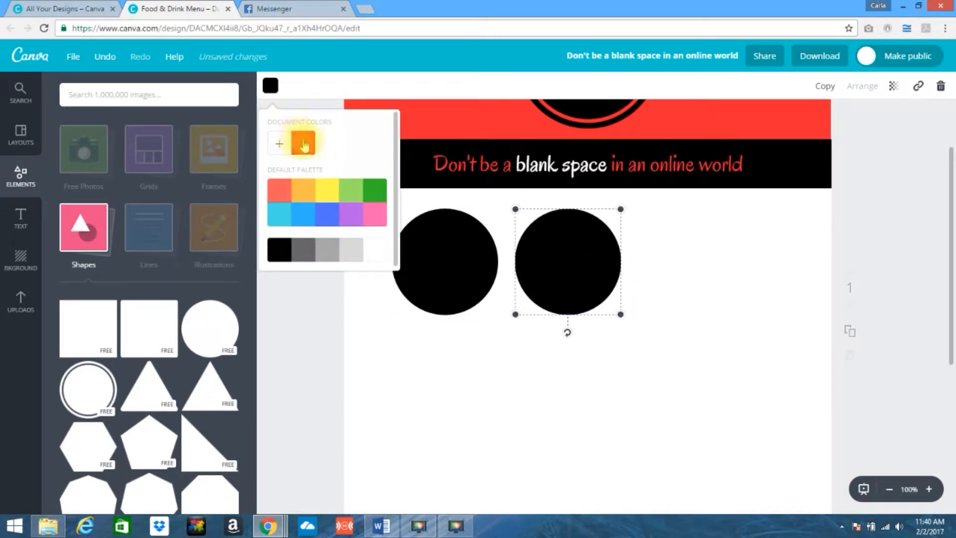
click(303, 144)
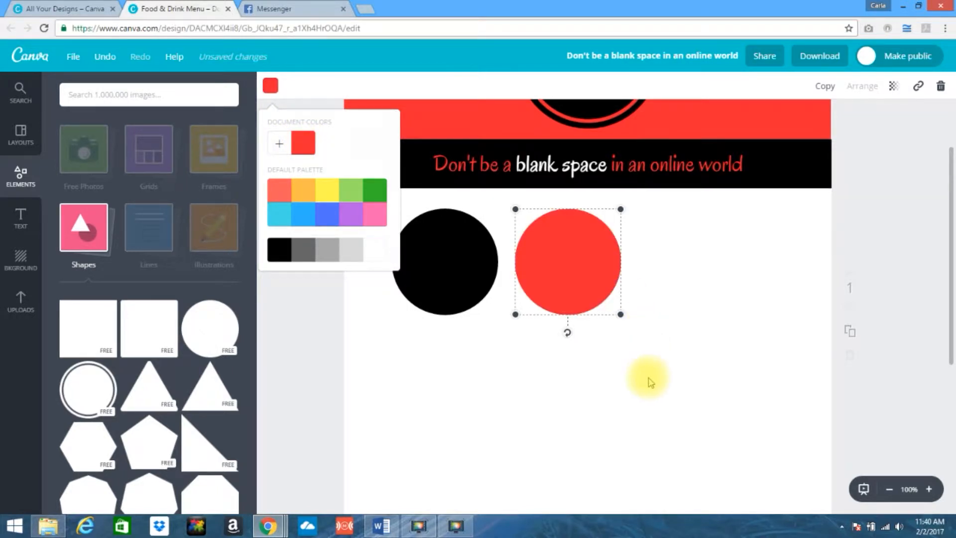
click(575, 367)
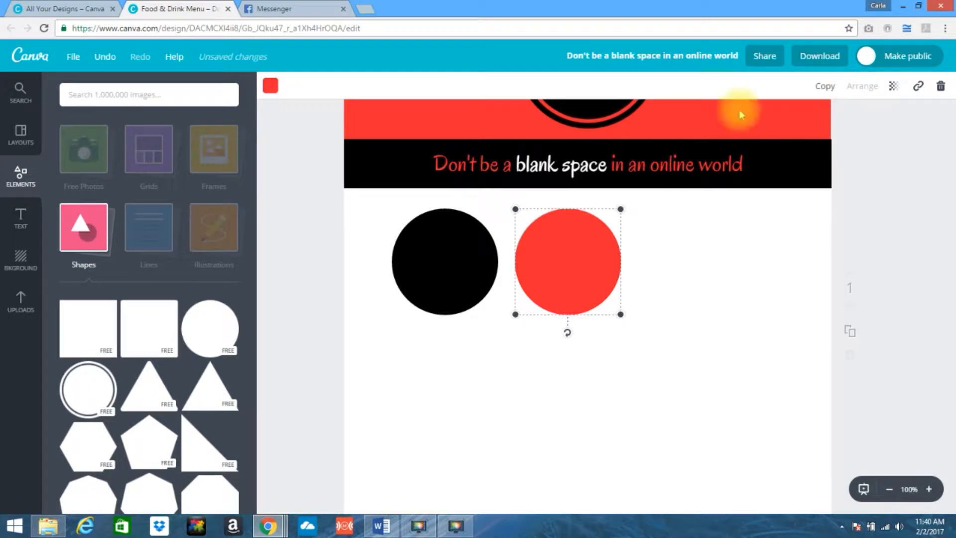
Step: Check the third swatch on the brand board in Messenger and insert a black circle outline on the Canva page
click(291, 10)
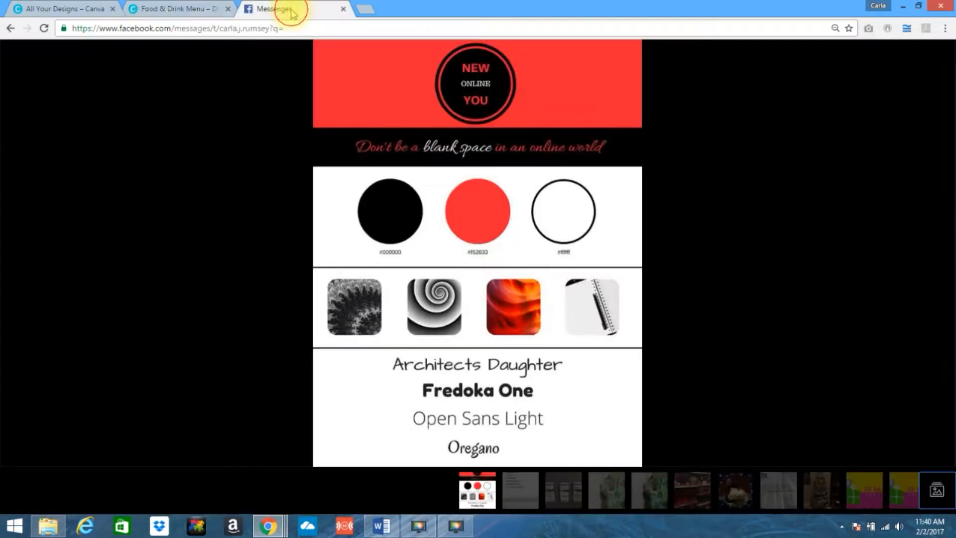
click(175, 10)
drag(252, 194, 252, 436)
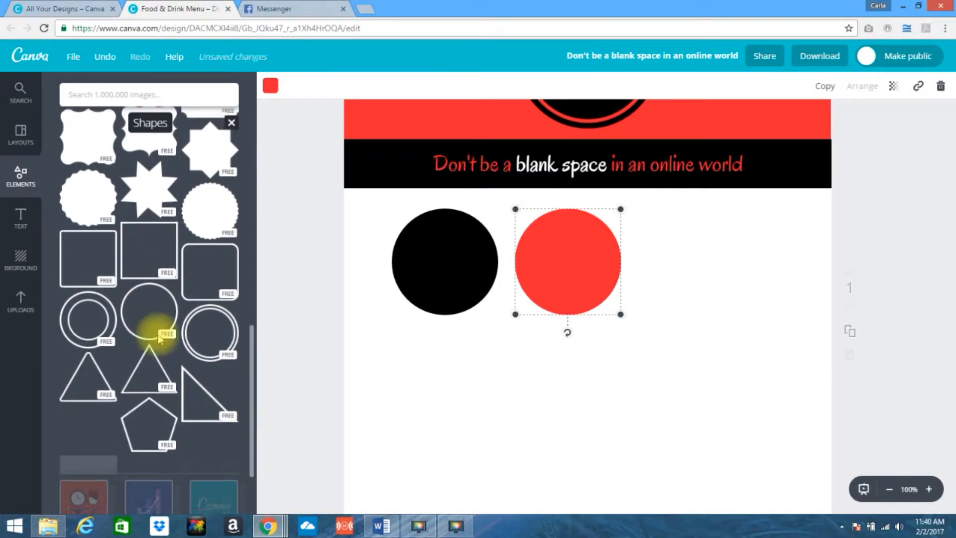
click(473, 383)
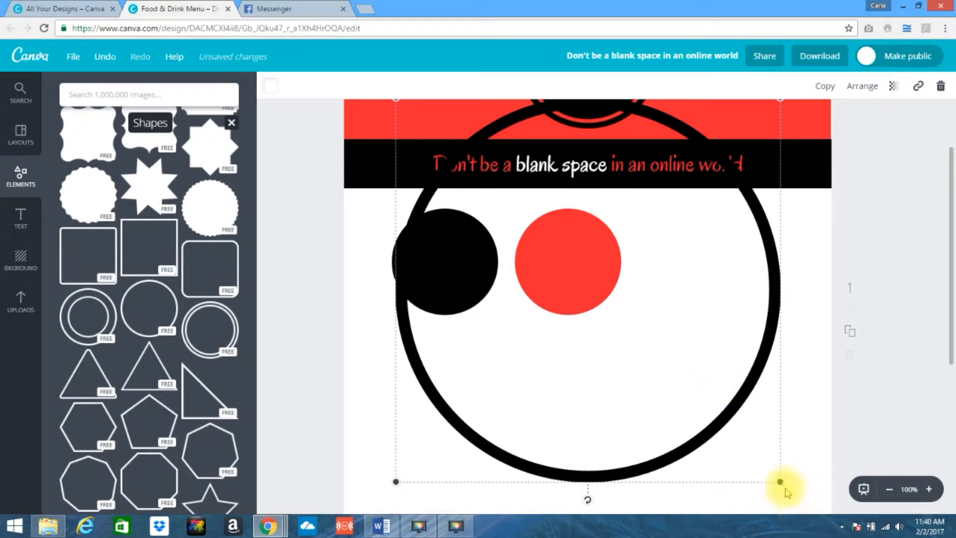
Step: Shrink the circle outline to about 178 × 178 and align it over the red circle so their sizes match
drag(779, 480, 593, 278)
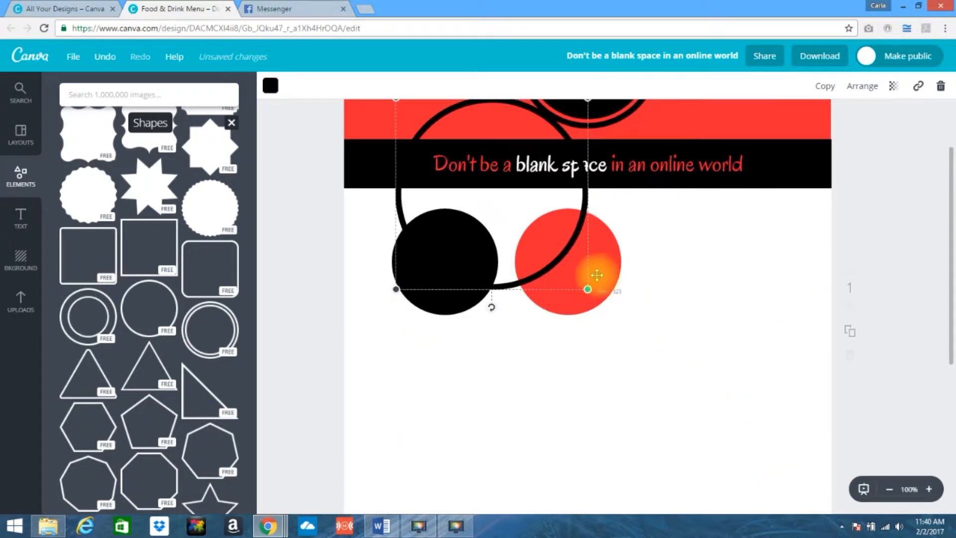
drag(496, 174, 482, 274)
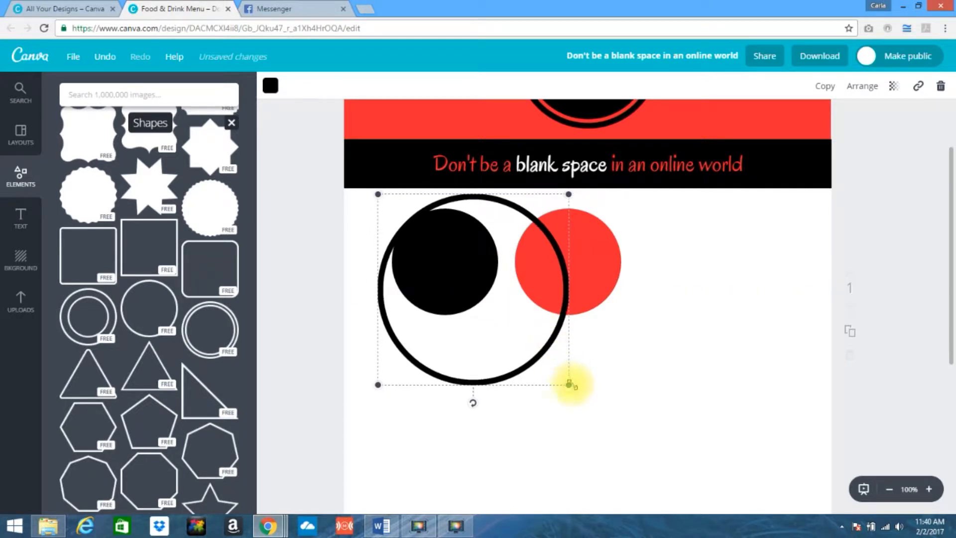
drag(570, 384, 486, 283)
drag(437, 241, 570, 257)
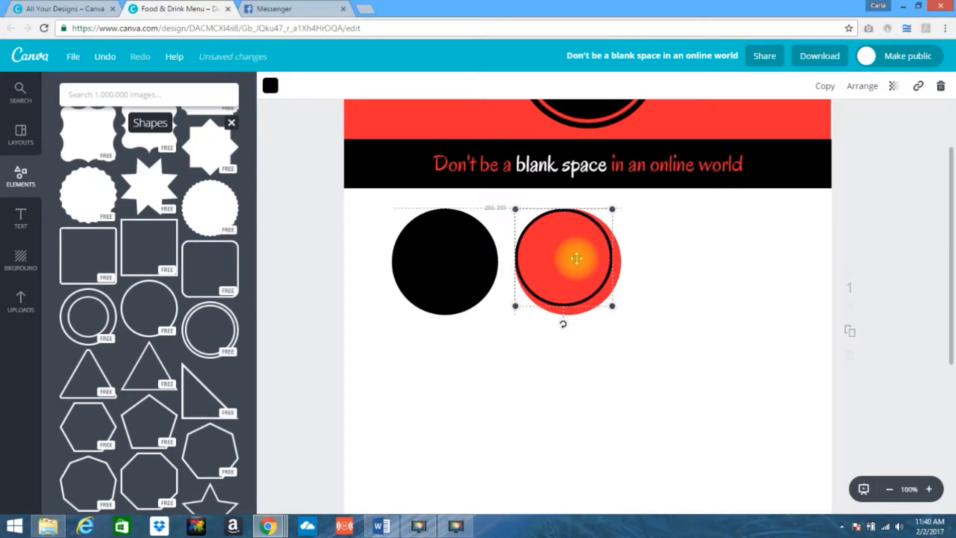
drag(613, 308, 619, 314)
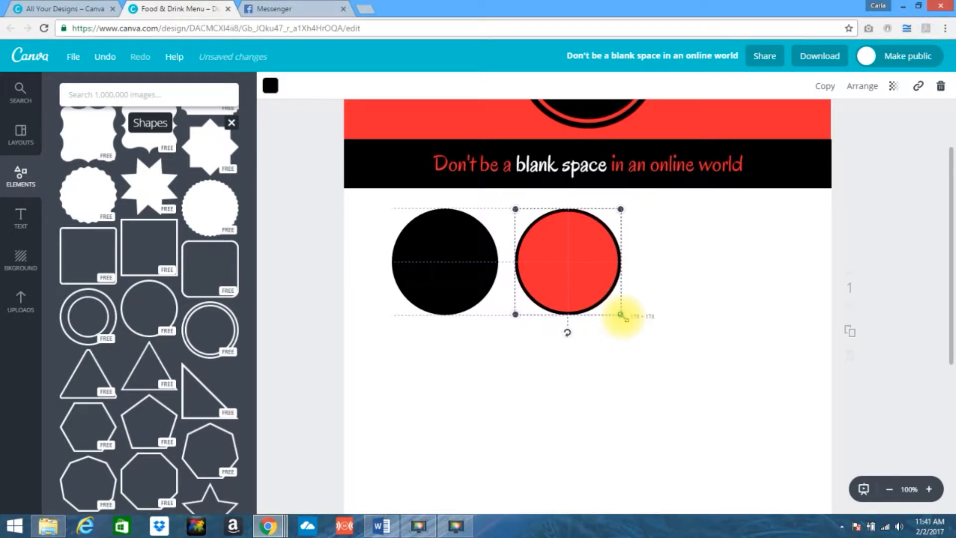
Step: Move the circle outline to the right end of the swatch row and centre the red circle between the other two
click(539, 375)
drag(596, 254, 730, 255)
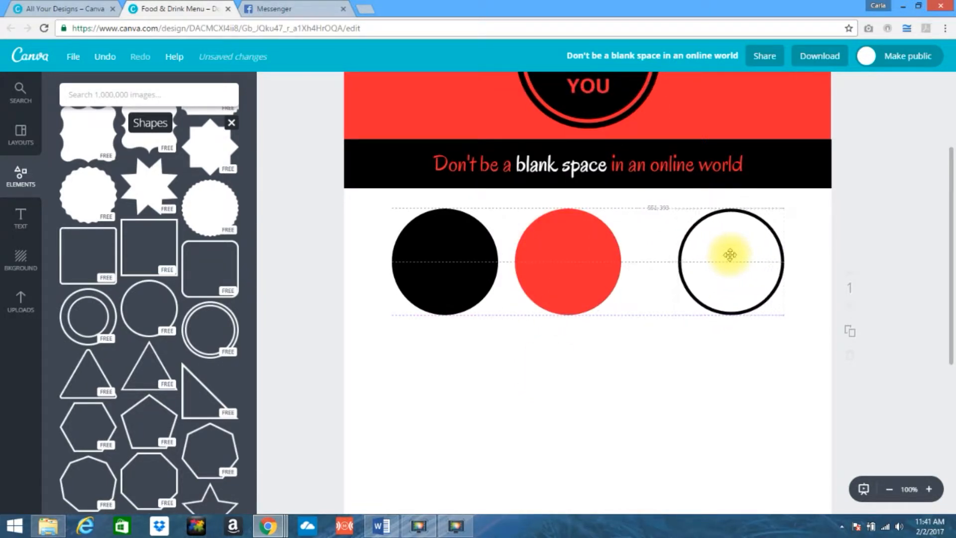
drag(571, 248, 592, 247)
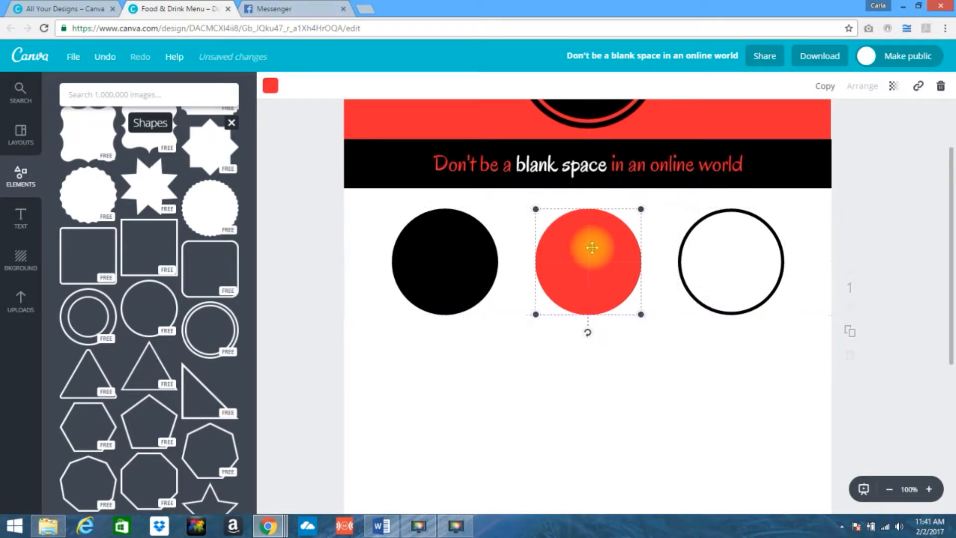
Step: Move the black circle outward to the left and the circle outline to the right, spacing both evenly around the red circle
drag(455, 277, 441, 276)
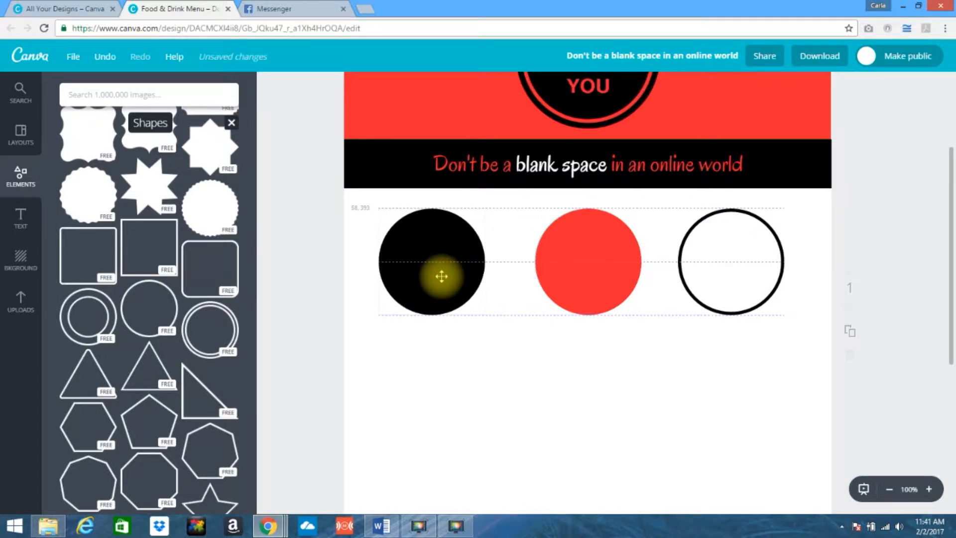
drag(442, 275, 442, 274)
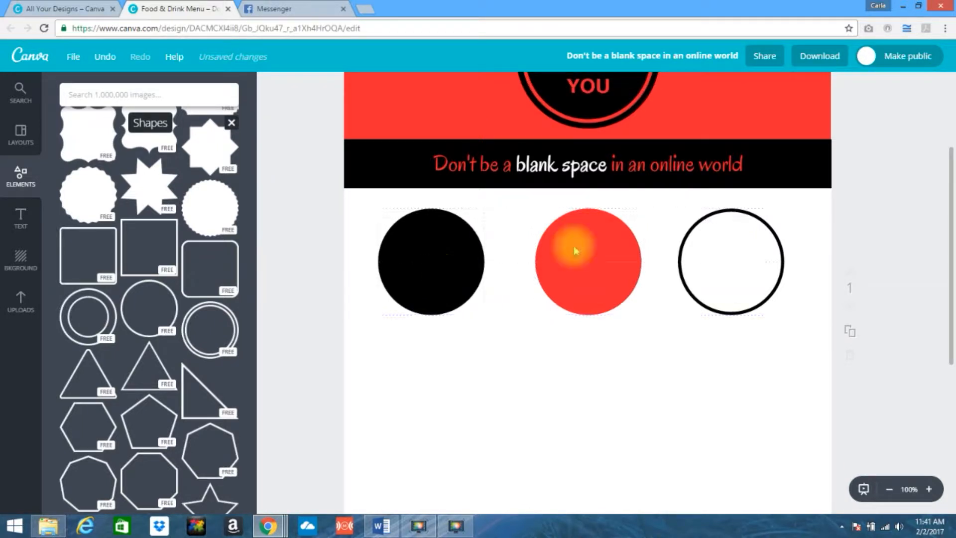
drag(725, 256, 738, 256)
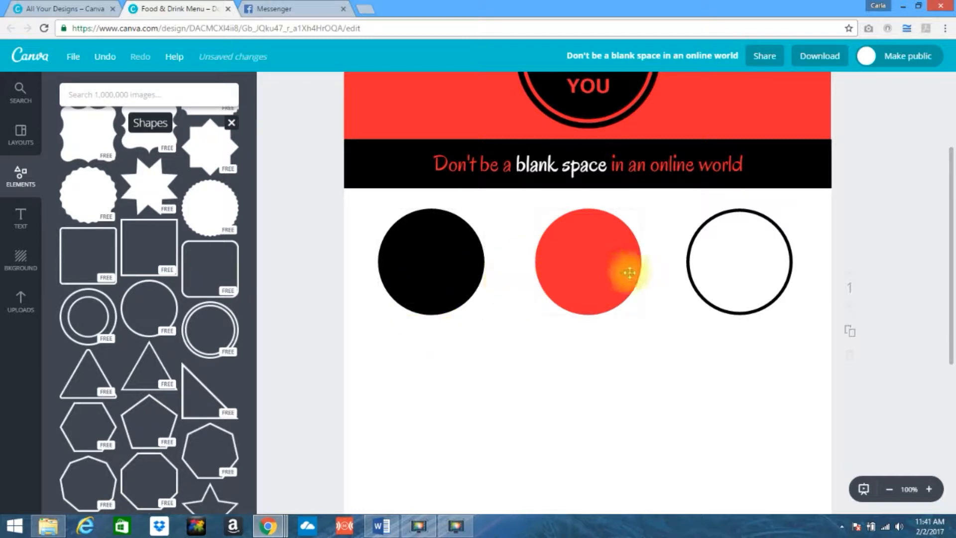
click(724, 266)
mouse_move(724, 266)
mouse_down()
mouse_move(735, 265)
mouse_move(724, 266)
mouse_up()
click(645, 373)
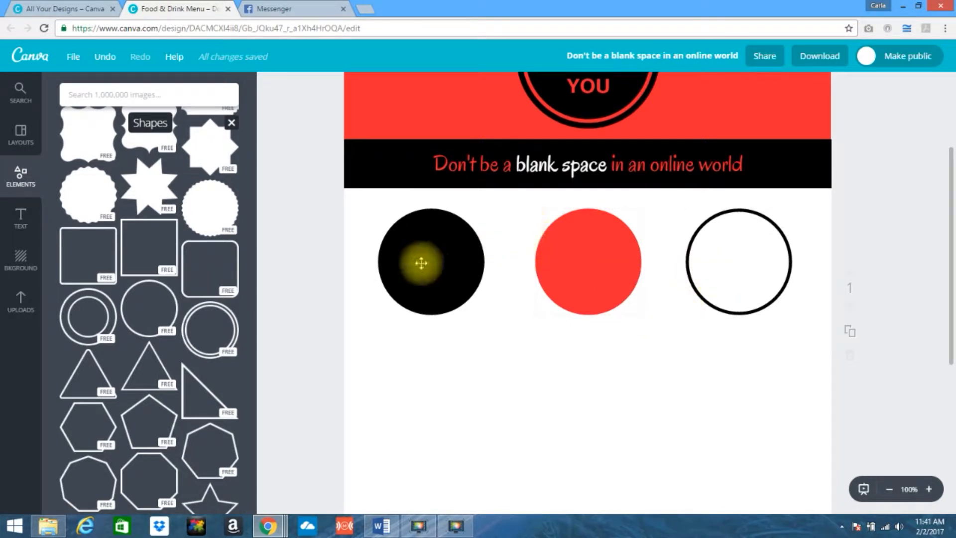
Step: Check the colour codes on the brand board in Messenger and add the body text #000000 centred under the black circle in Canva
click(257, 10)
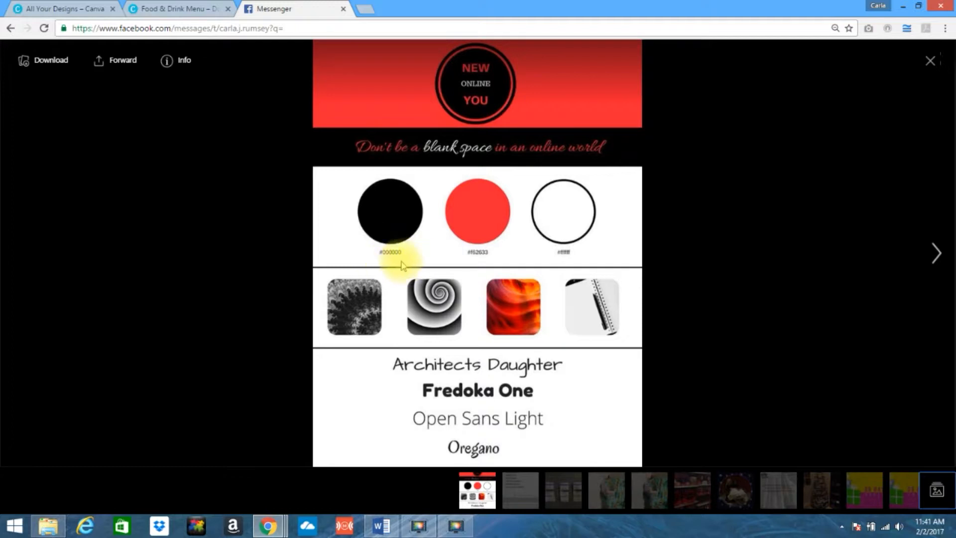
click(165, 11)
click(22, 227)
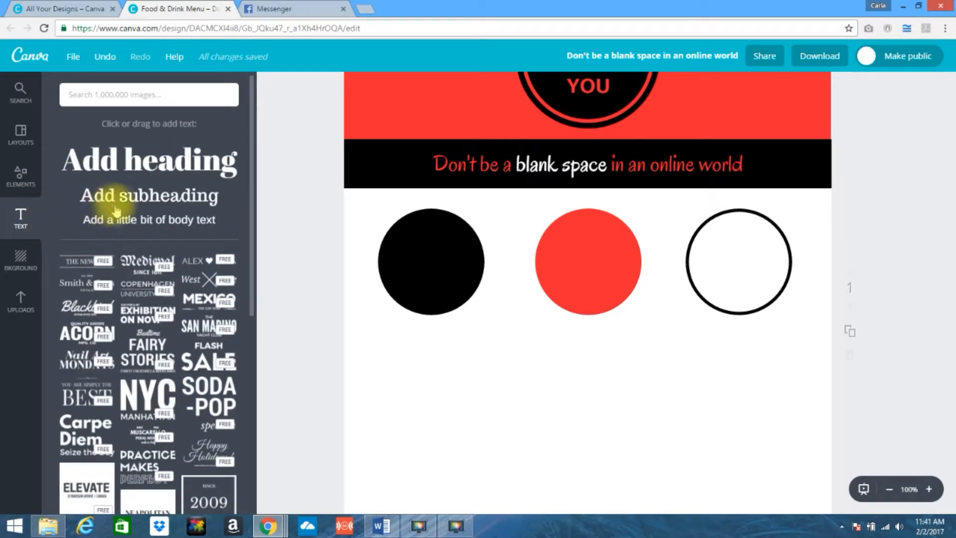
click(138, 227)
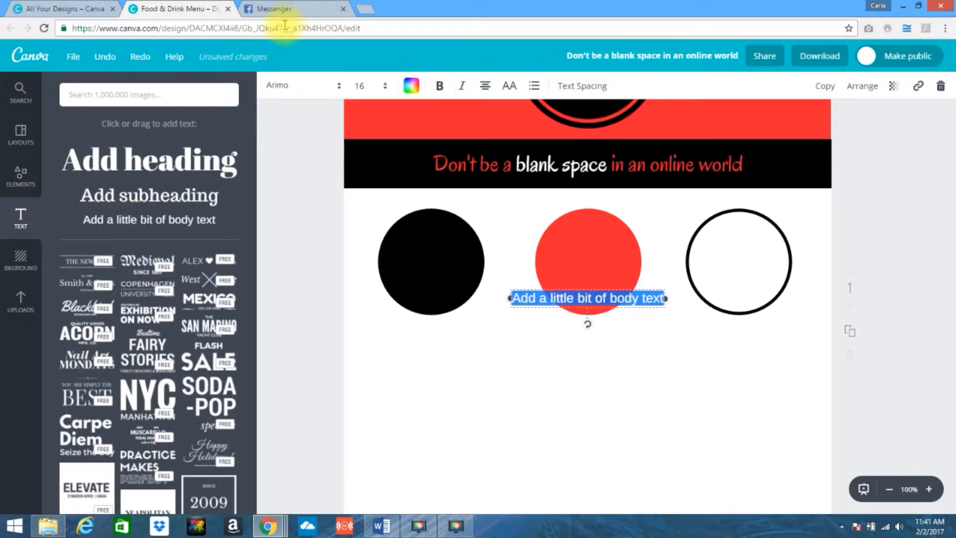
click(274, 8)
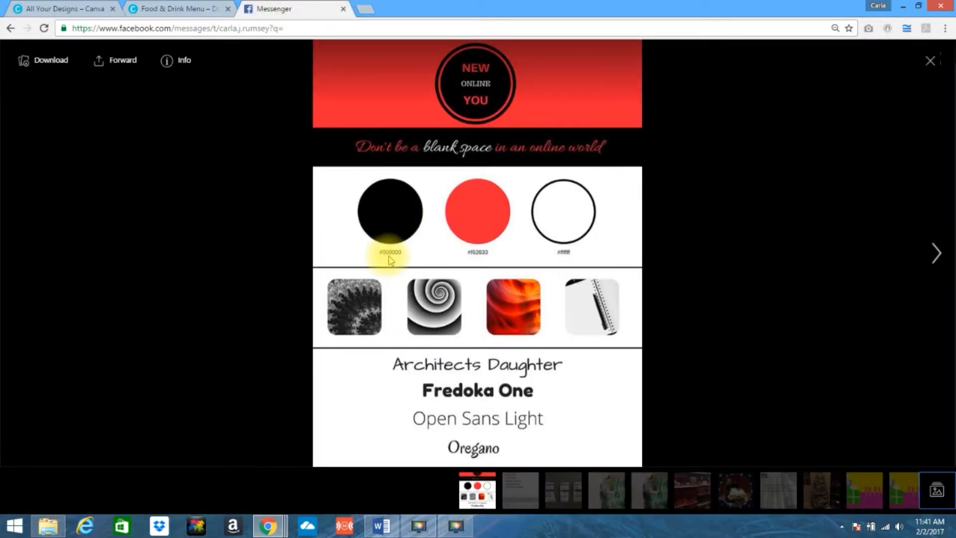
click(149, 15)
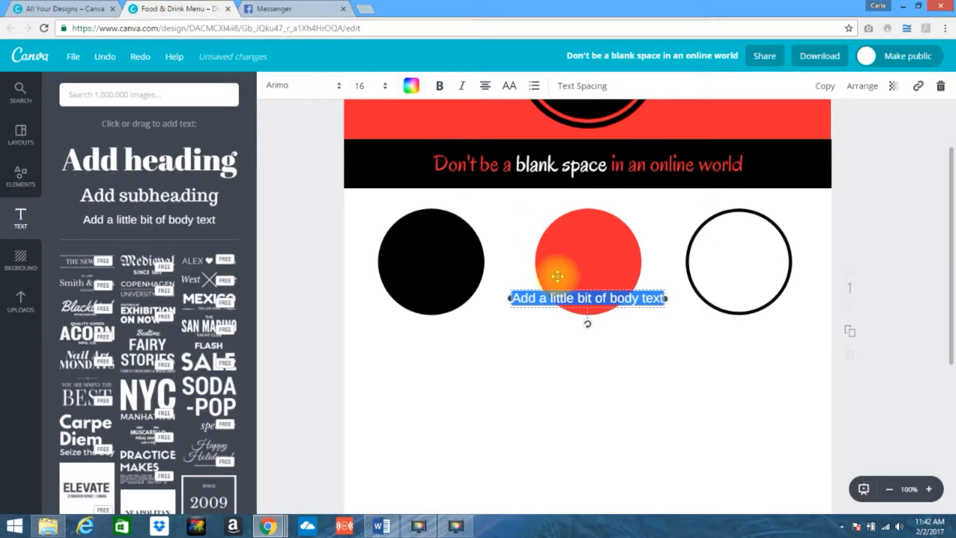
key(BackSpace)
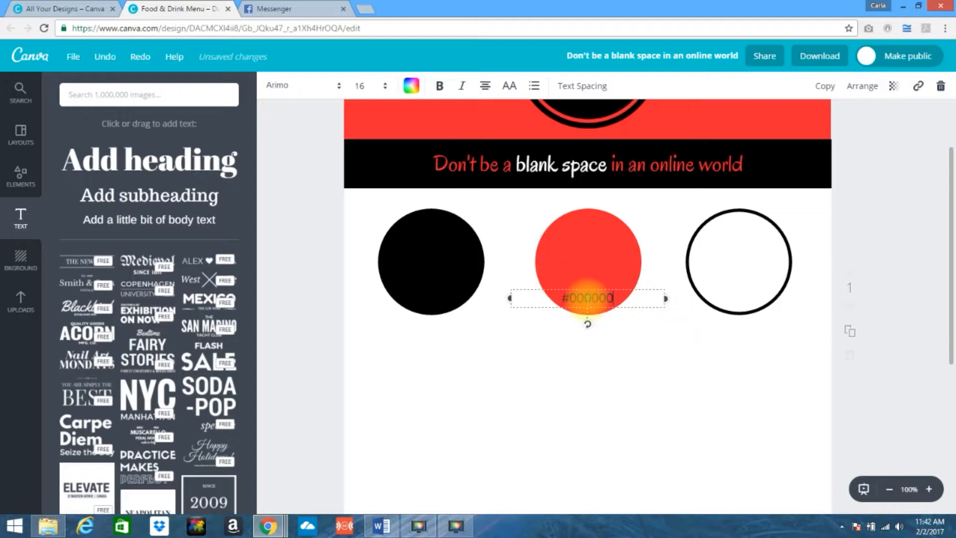
click(629, 355)
drag(587, 296, 432, 332)
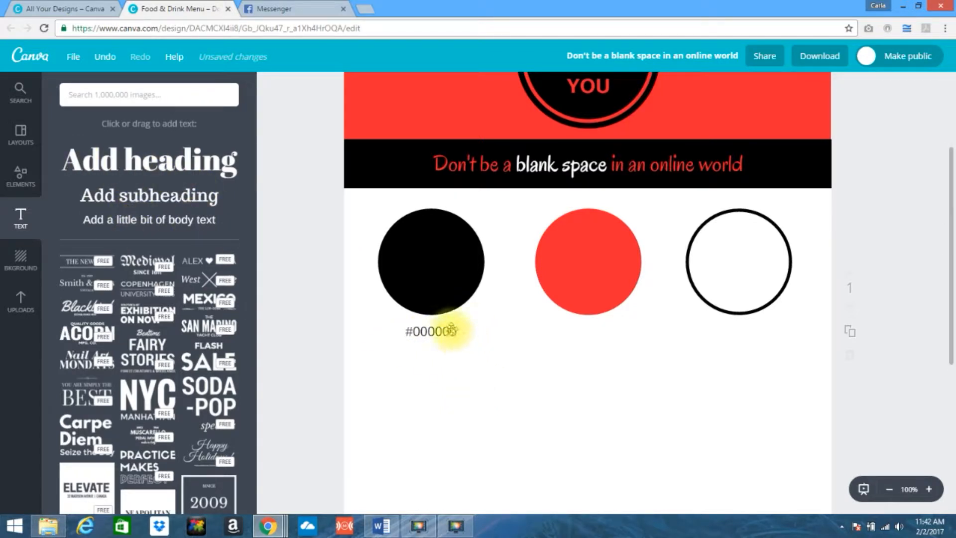
Step: Duplicate the #000000 label, change the copy to #f62633 as on the Messenger brand board, and place it under the red circle
click(451, 330)
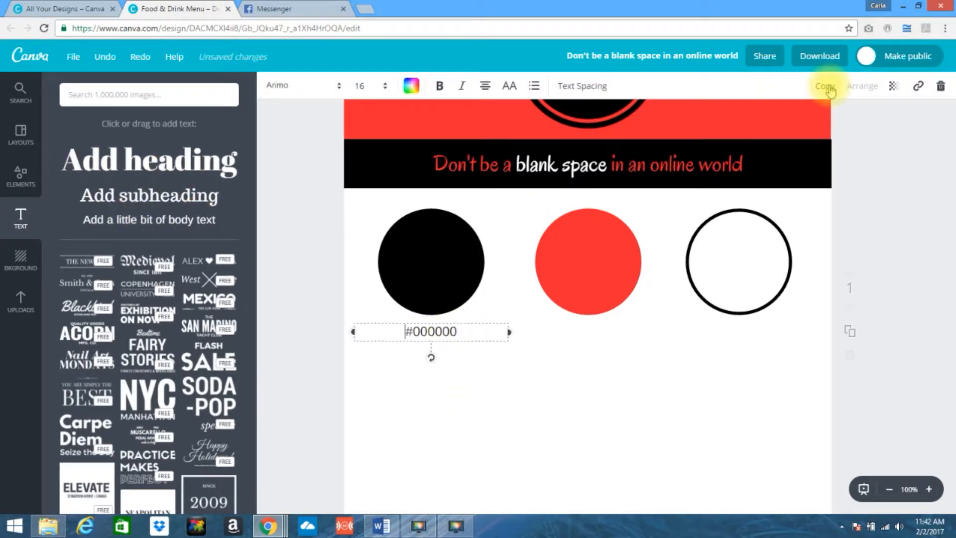
click(565, 348)
text(#000000)
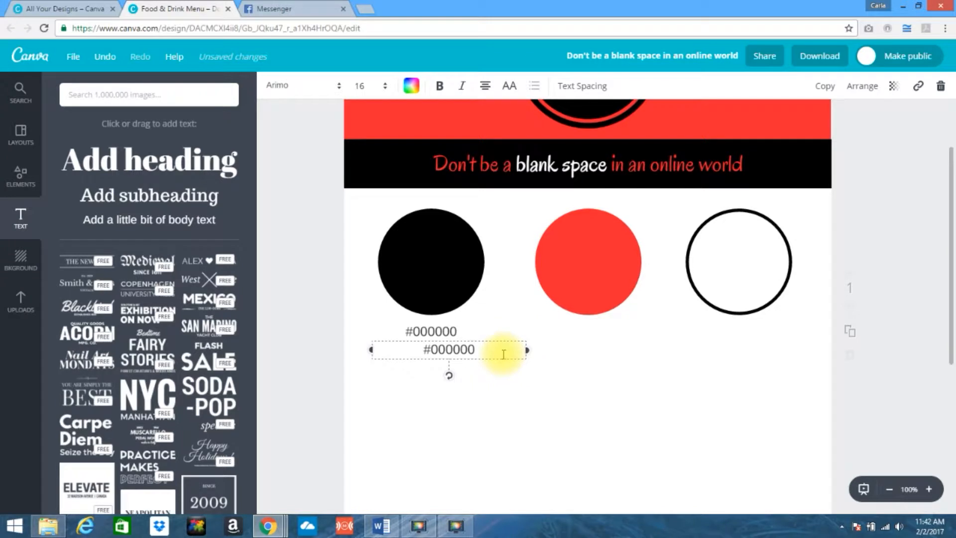
click(277, 10)
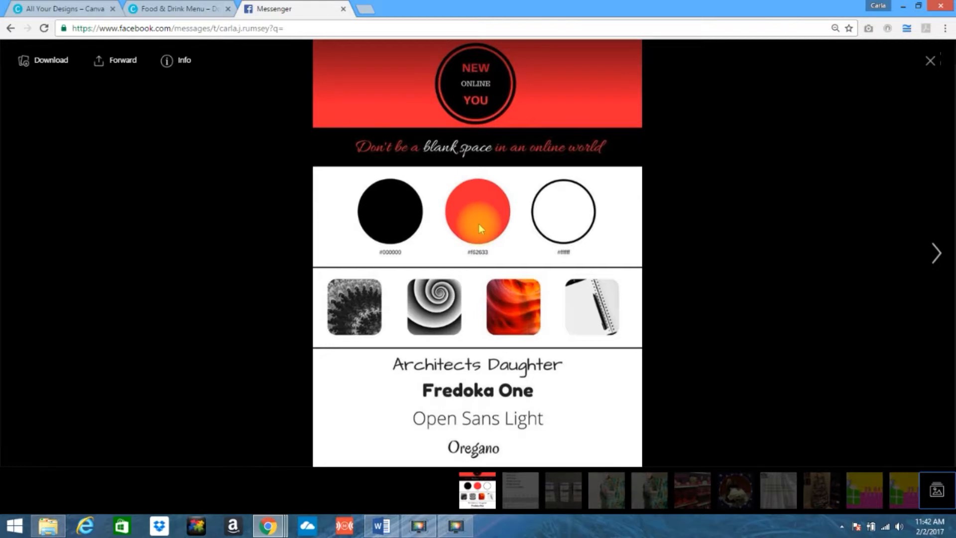
click(190, 9)
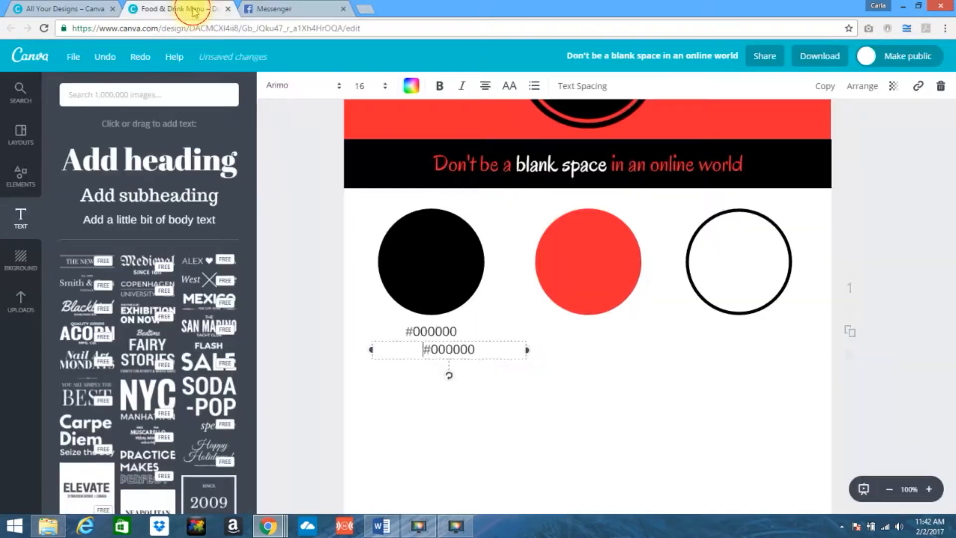
double_click(448, 350)
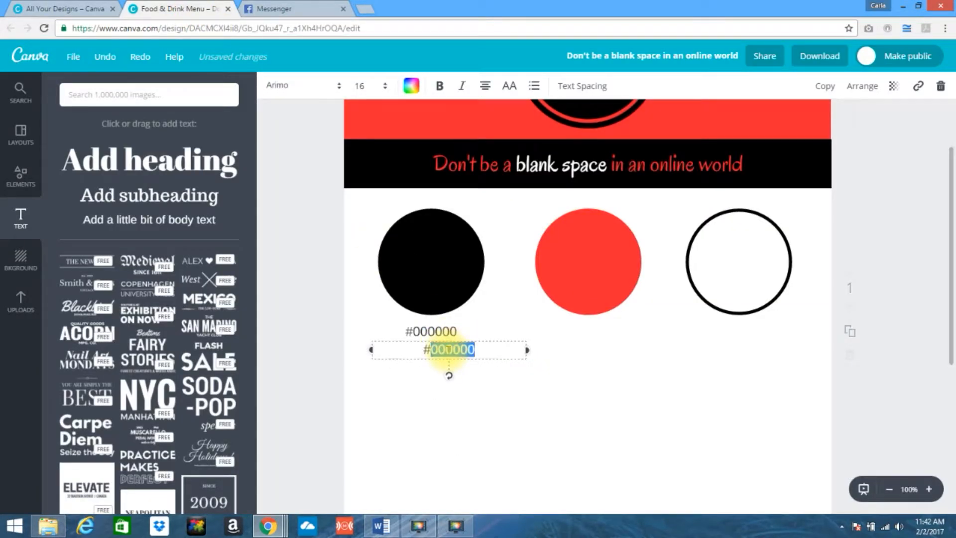
text(f62633)
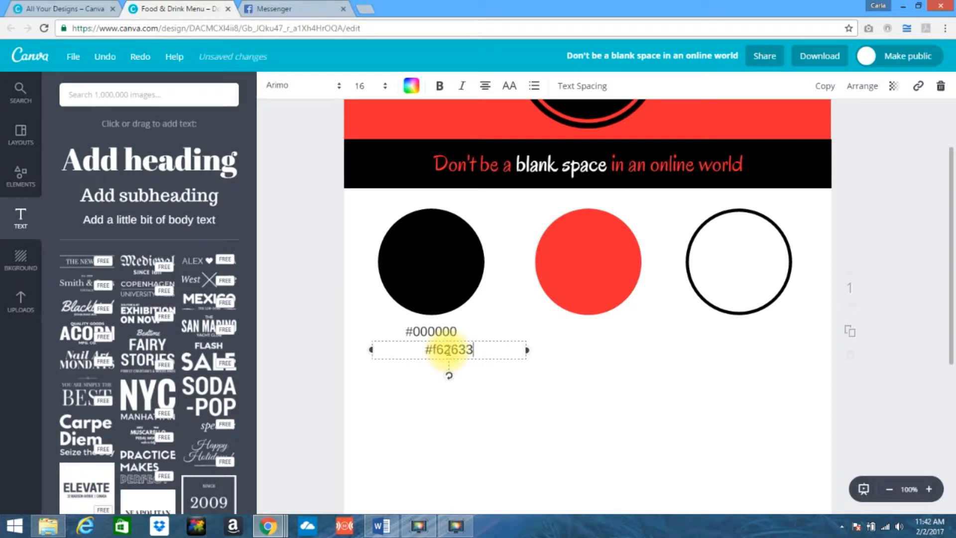
click(518, 394)
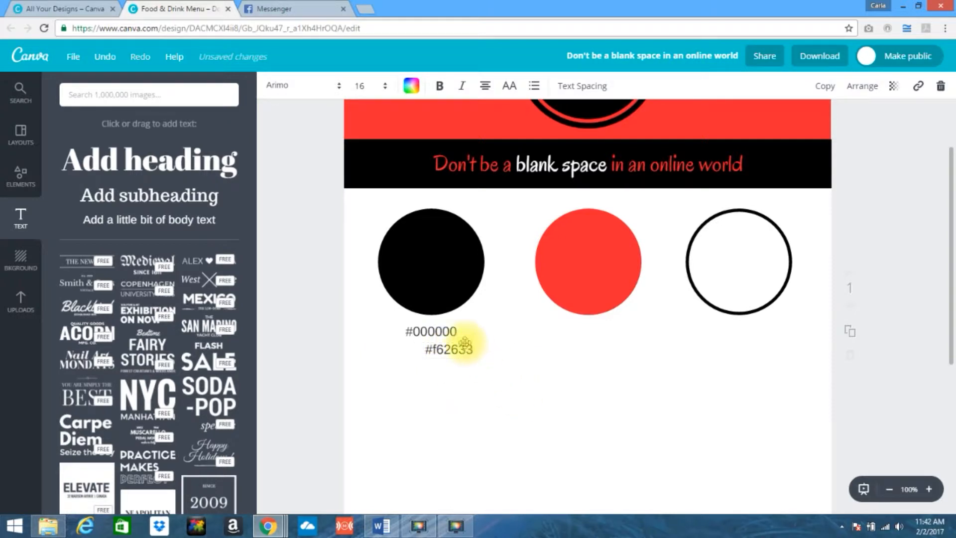
drag(464, 345, 614, 326)
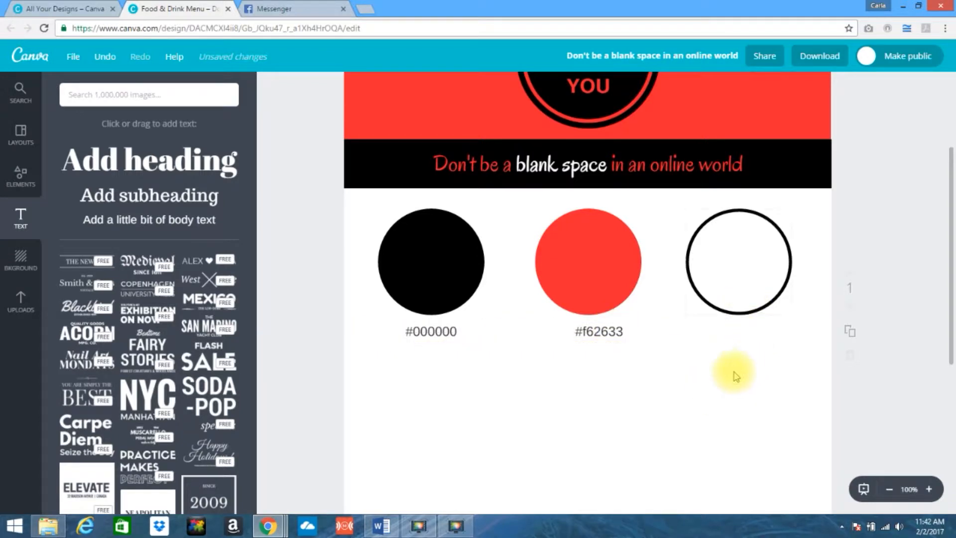
Step: Check the third code in Messenger, duplicate the #f62633 label, change the copy to #ffffff and place it under the circle outline
click(293, 7)
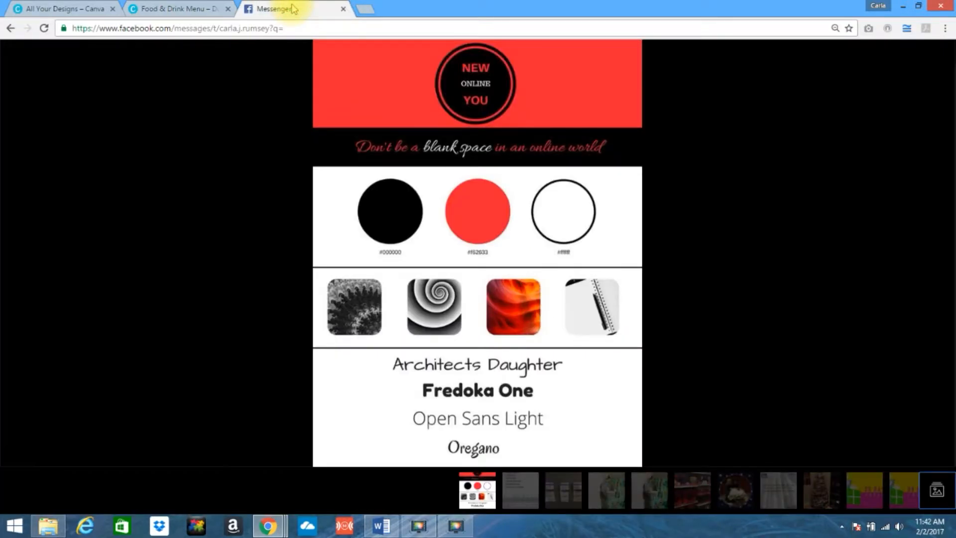
click(164, 8)
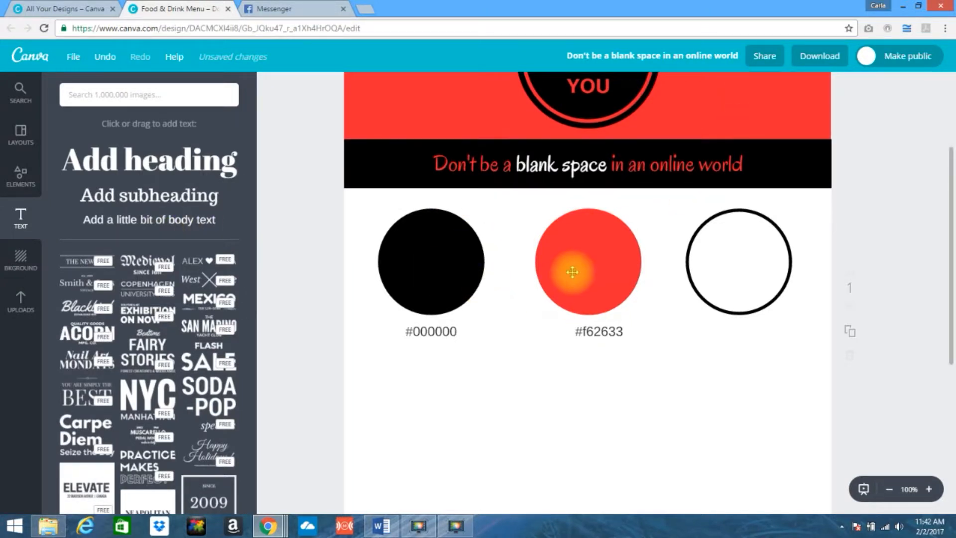
click(603, 327)
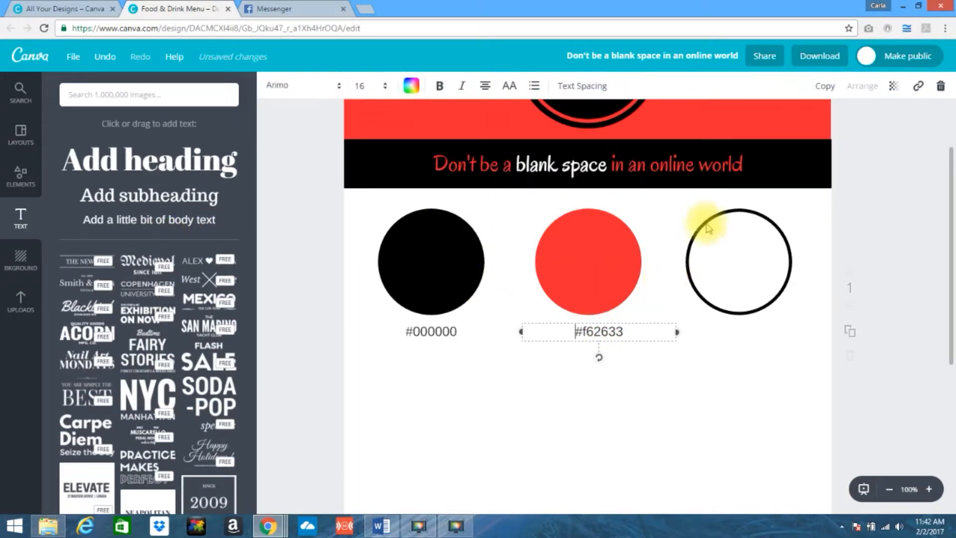
click(829, 90)
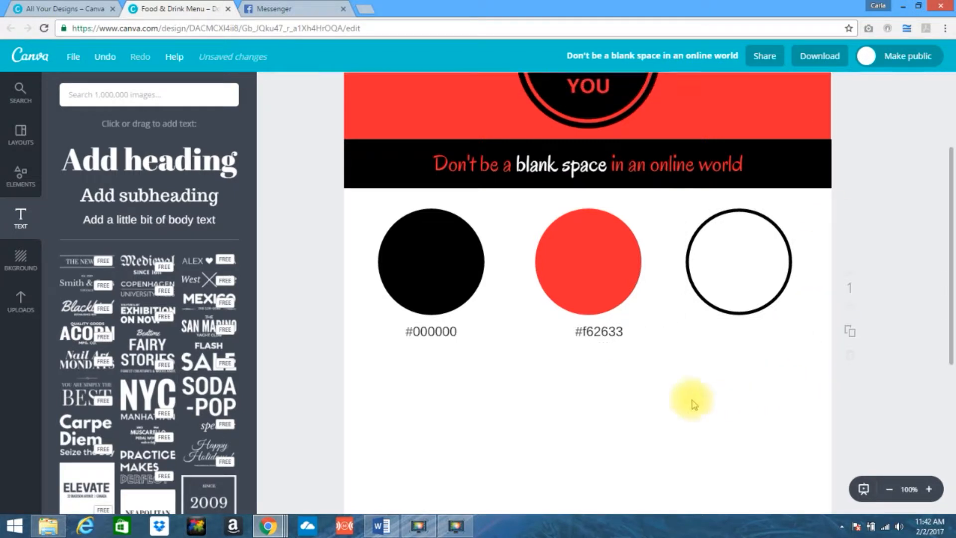
double_click(623, 349)
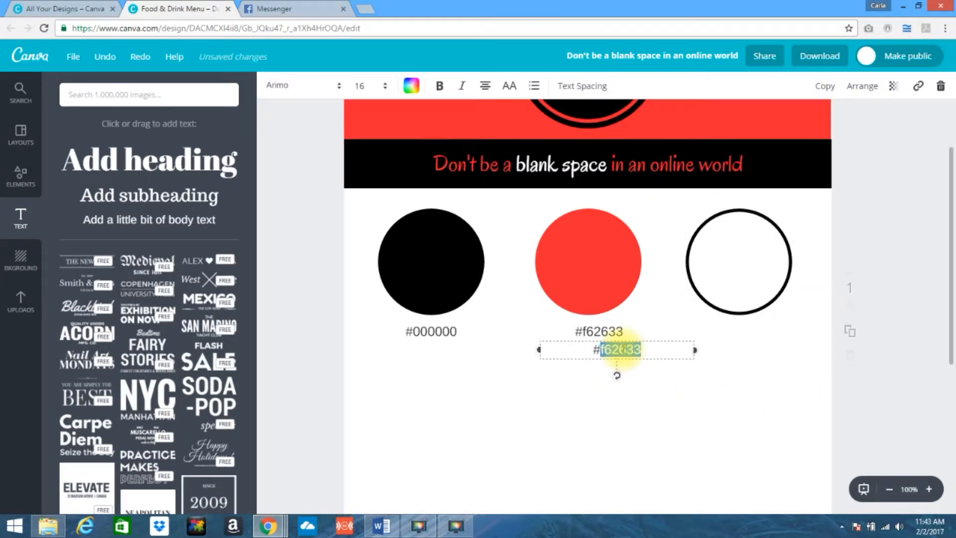
text(ffffff)
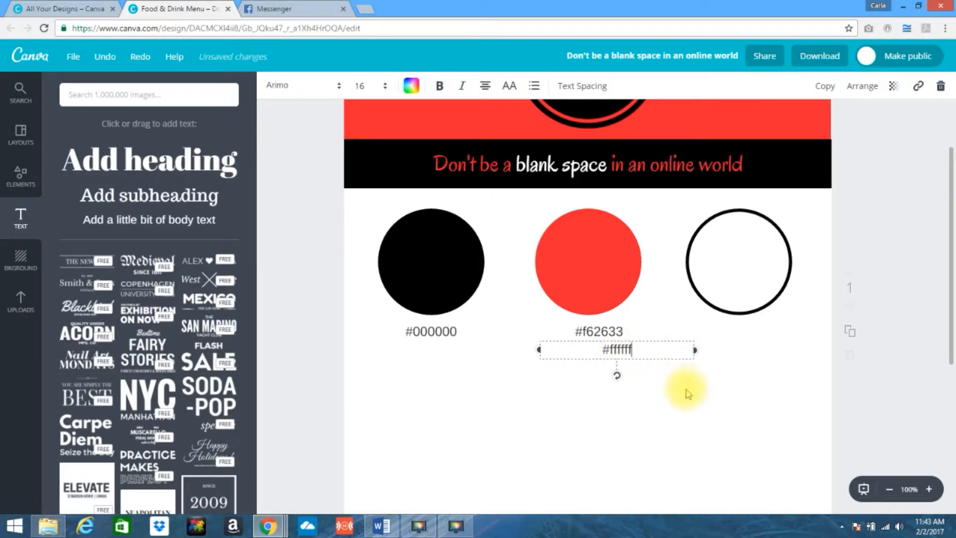
click(668, 390)
drag(625, 350, 753, 335)
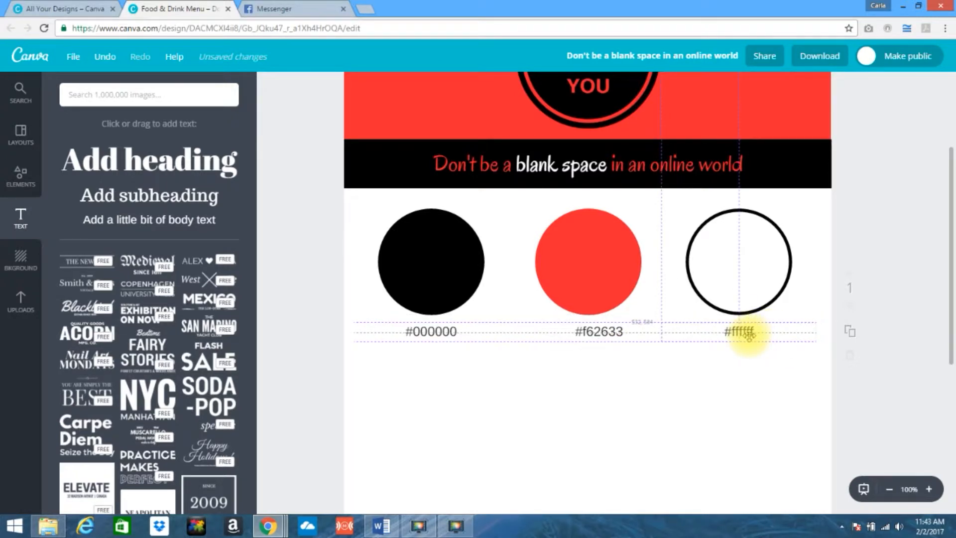
drag(749, 335, 737, 335)
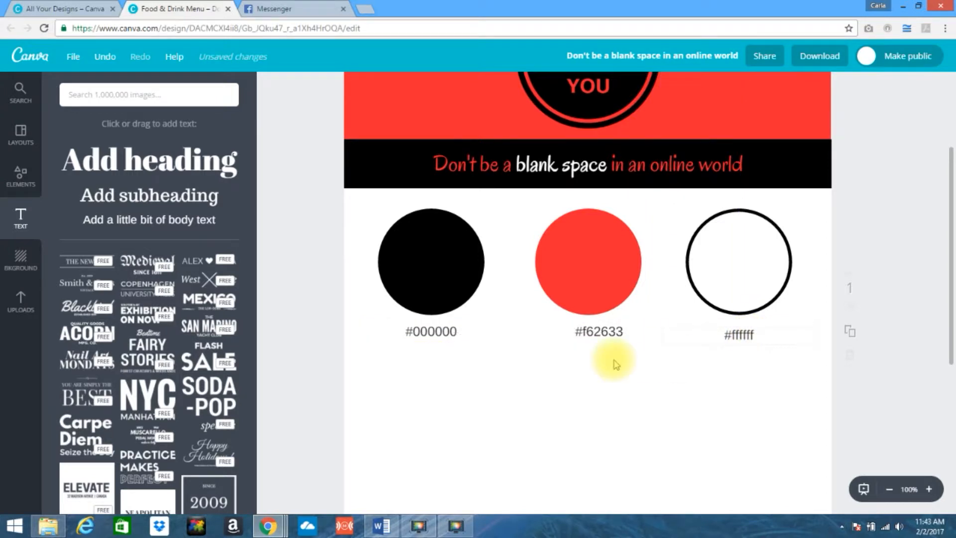
Step: Centre the #f62633 label under the red circle and line up the #000000 label under the black circle
click(598, 335)
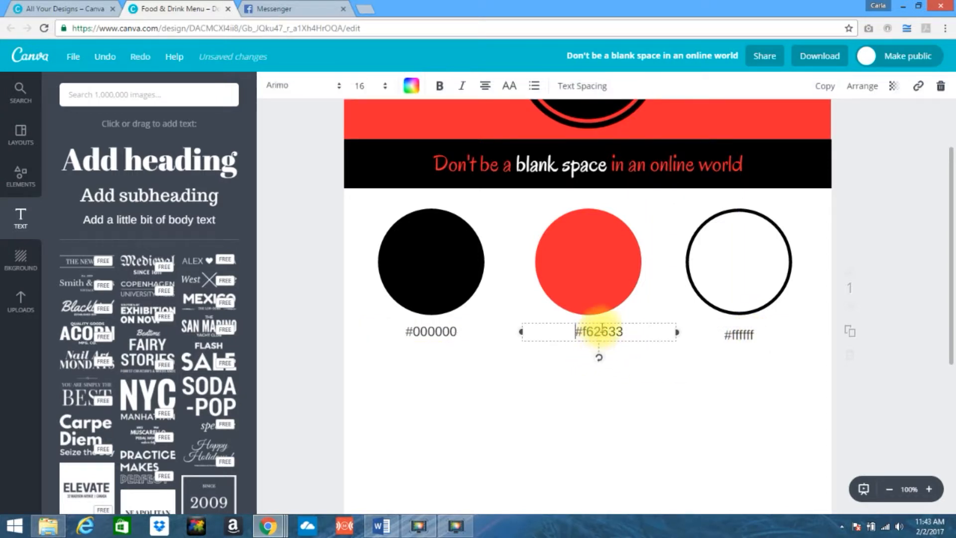
drag(606, 320, 594, 326)
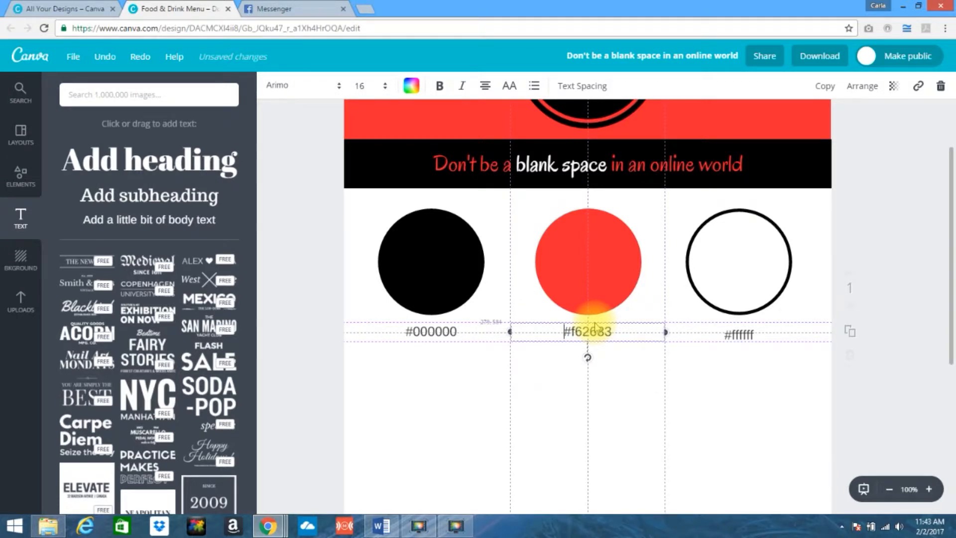
drag(595, 327, 595, 326)
click(426, 334)
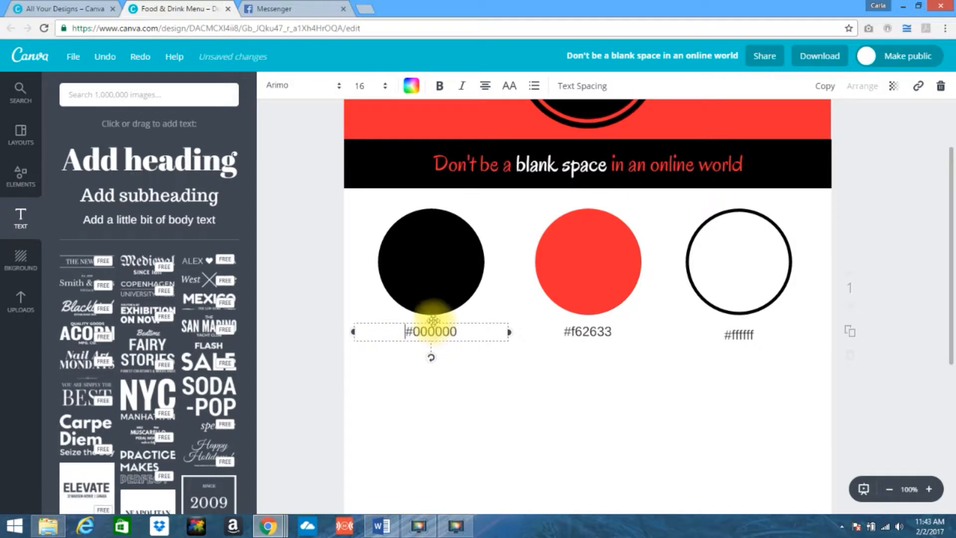
drag(438, 322, 444, 328)
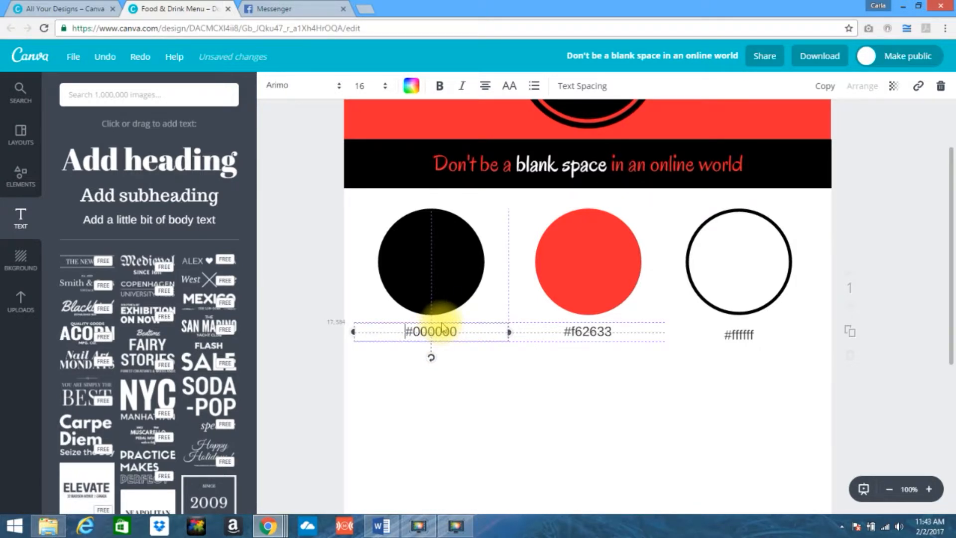
Step: Compare the label size with the brand board in Messenger and set the #000000 label in Canva to font size 10
click(272, 8)
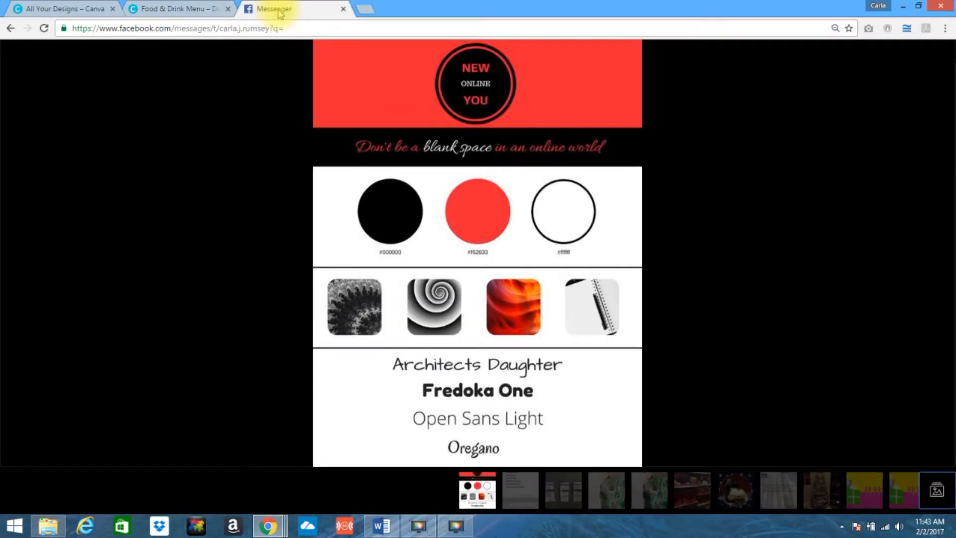
click(188, 10)
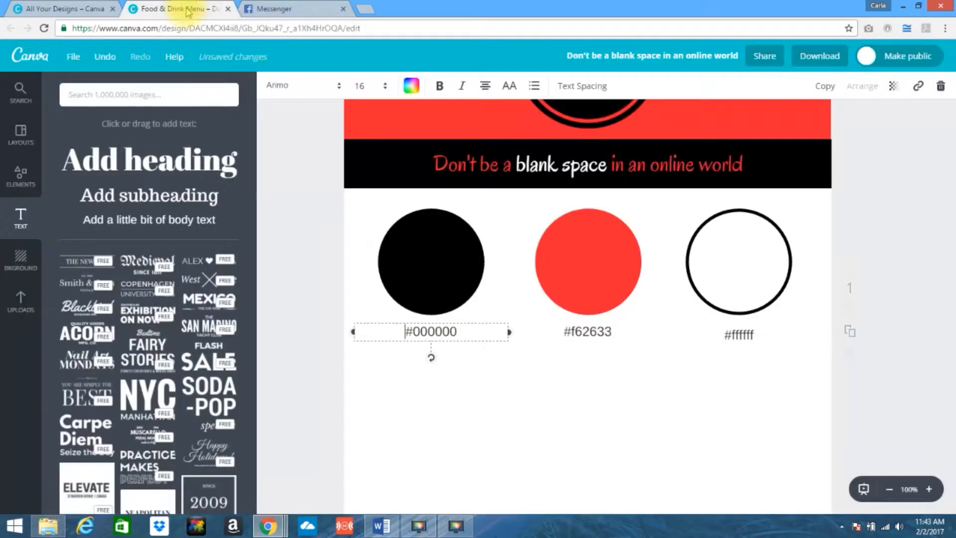
click(466, 331)
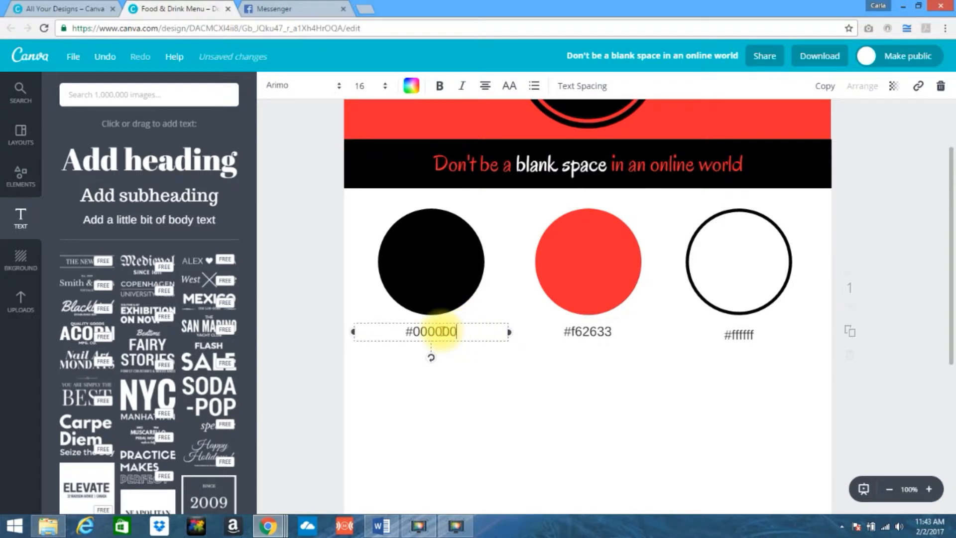
click(368, 86)
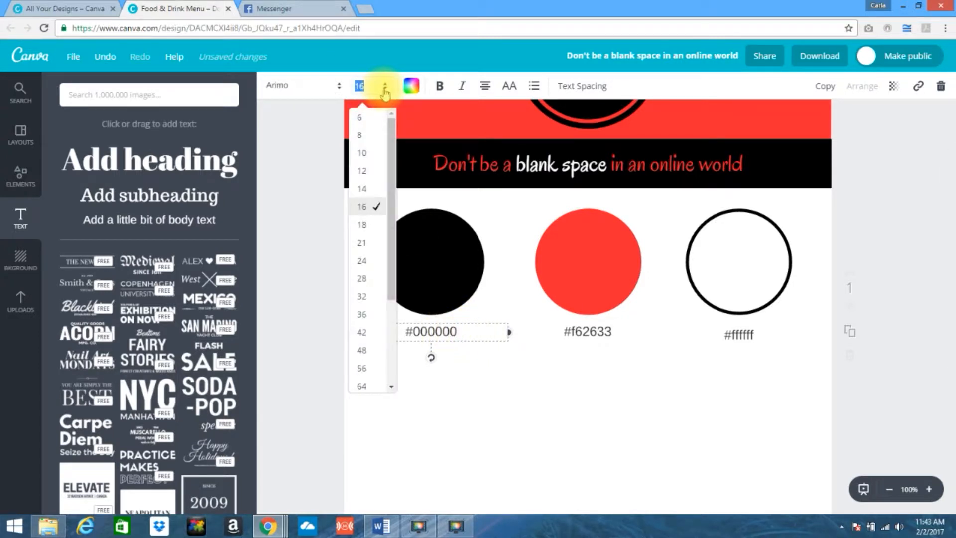
click(366, 176)
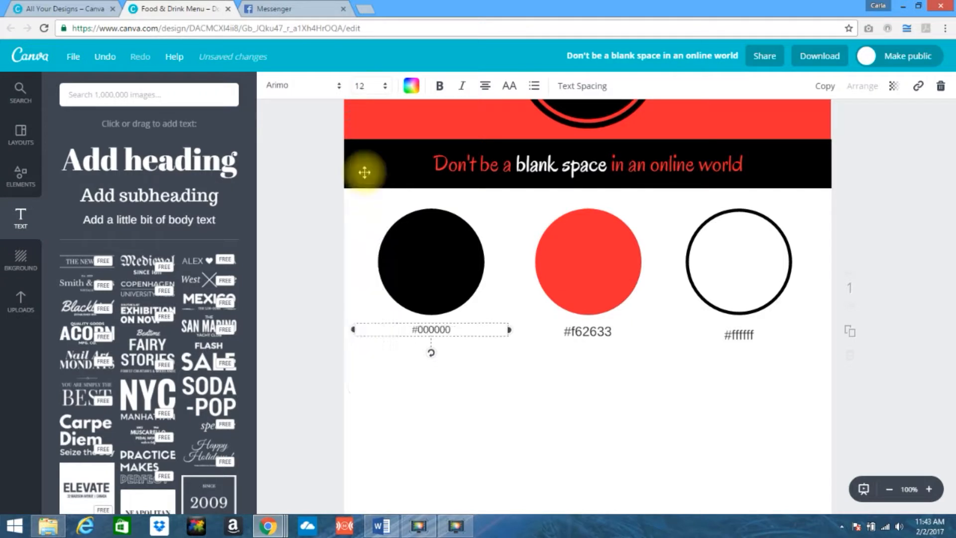
click(379, 88)
click(371, 154)
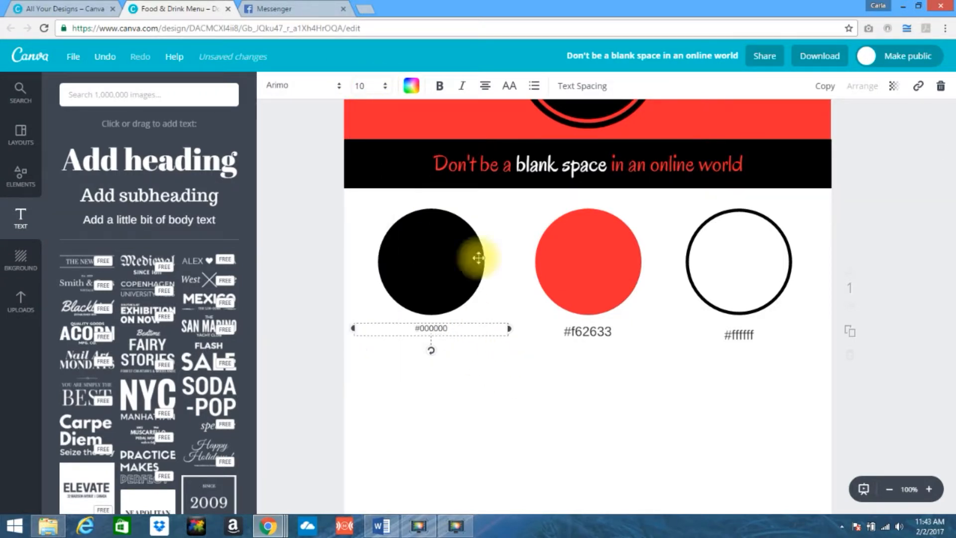
click(457, 377)
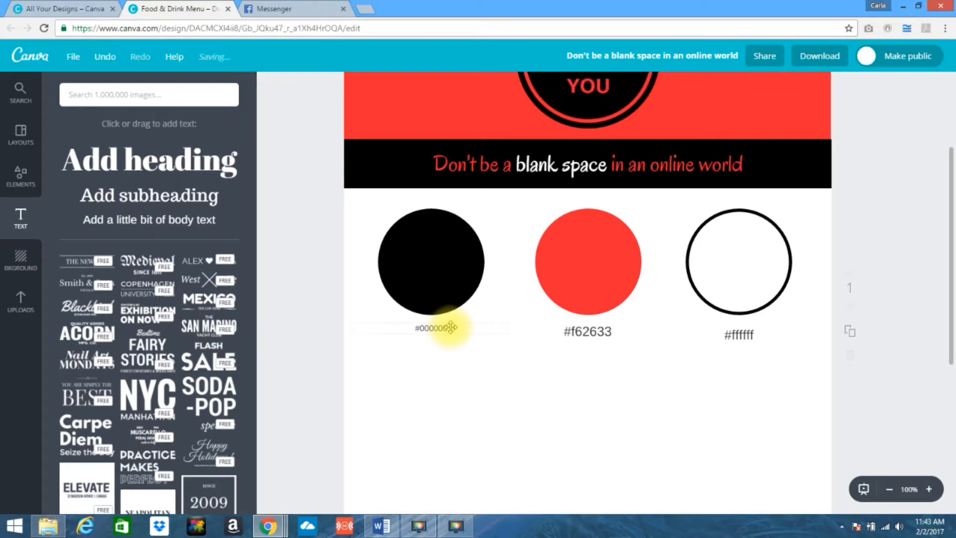
Step: Set the #f62633 and #ffffff labels to font size 10
click(587, 333)
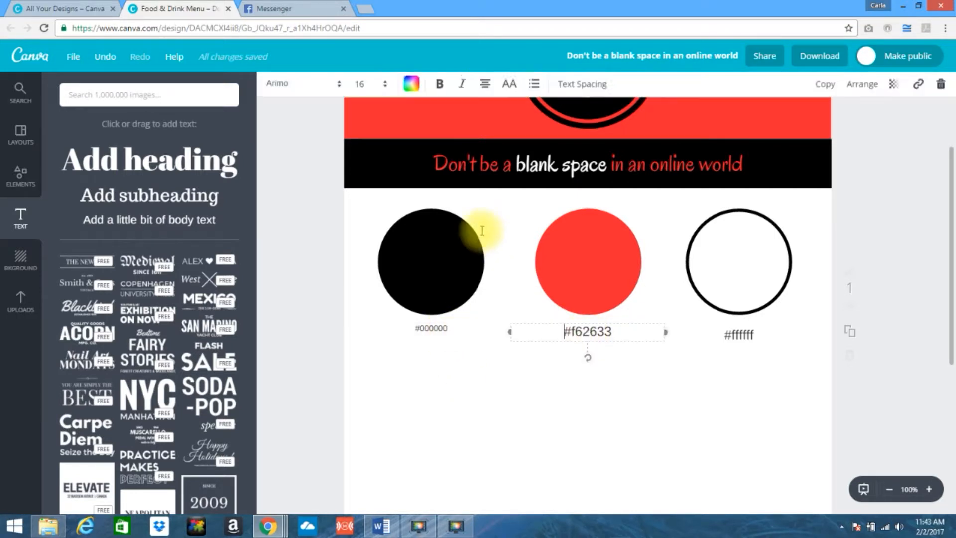
click(385, 89)
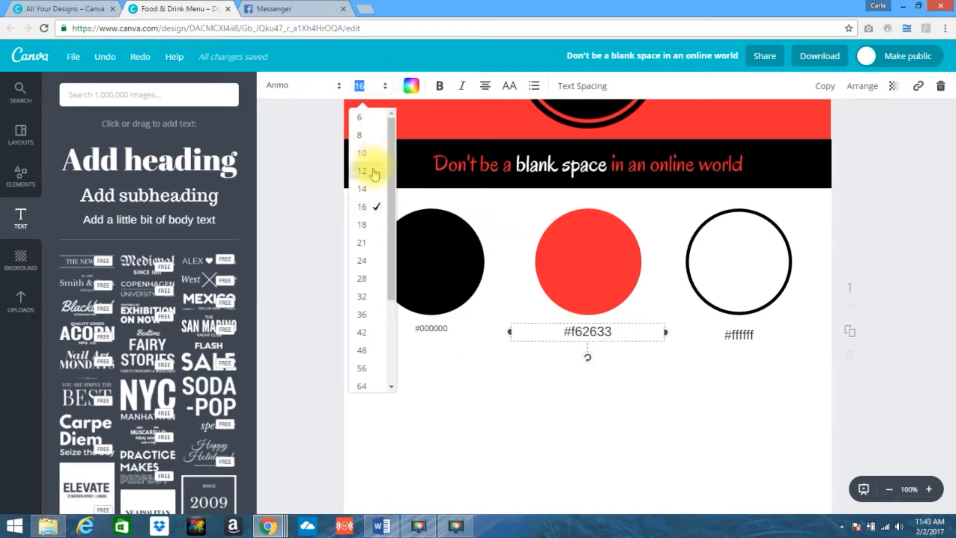
click(741, 335)
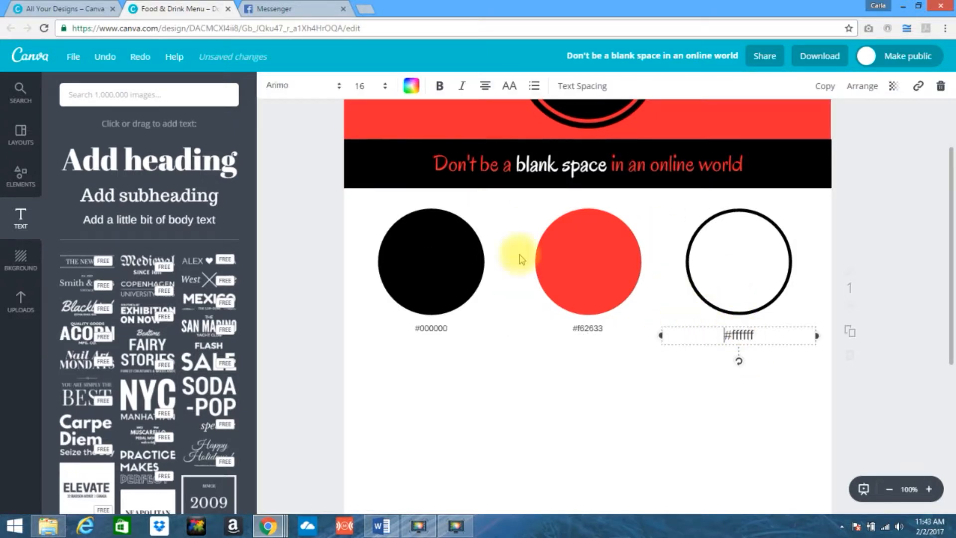
click(386, 88)
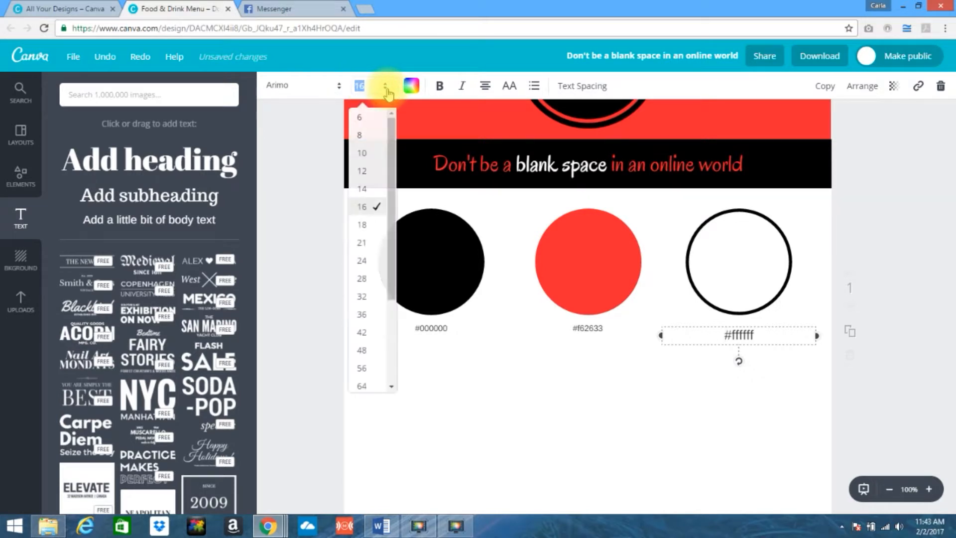
click(365, 155)
Step: Align the three colour code labels on one row, each centred under its circle
click(432, 328)
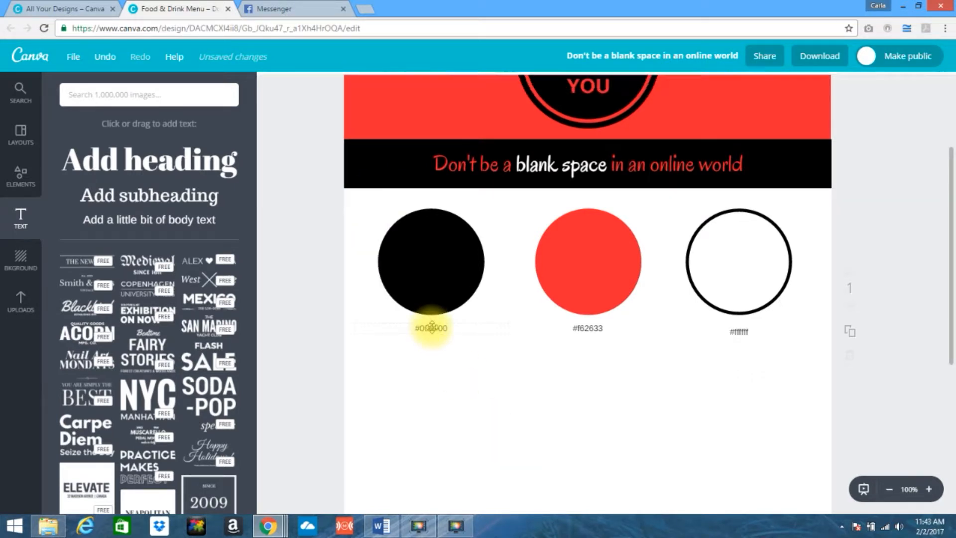
drag(432, 327, 426, 327)
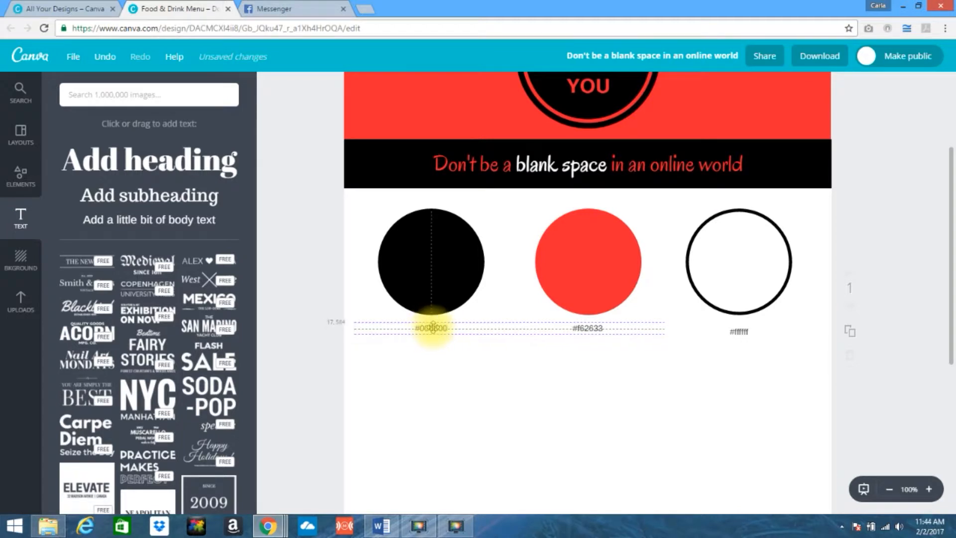
drag(433, 328, 432, 327)
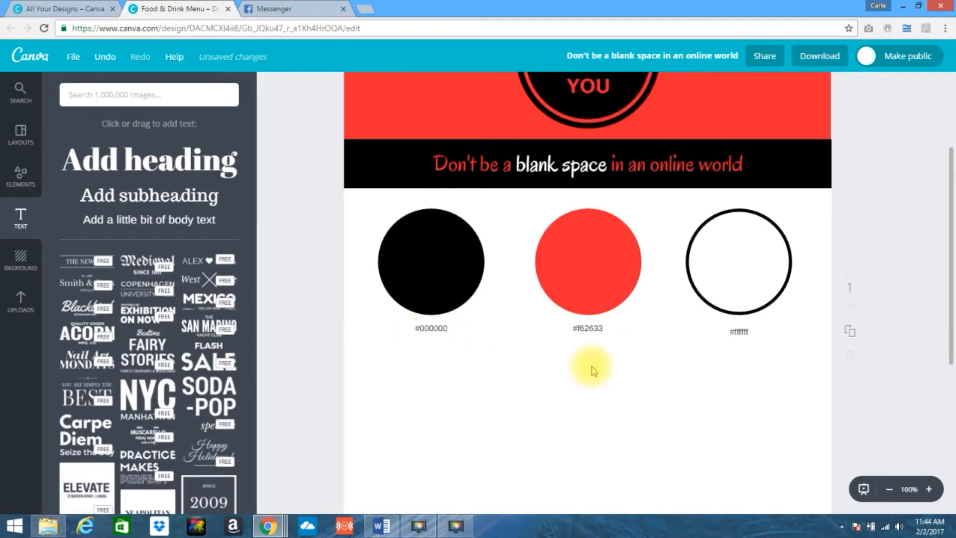
mouse_move(596, 326)
mouse_down()
mouse_move(583, 324)
mouse_move(592, 325)
mouse_up()
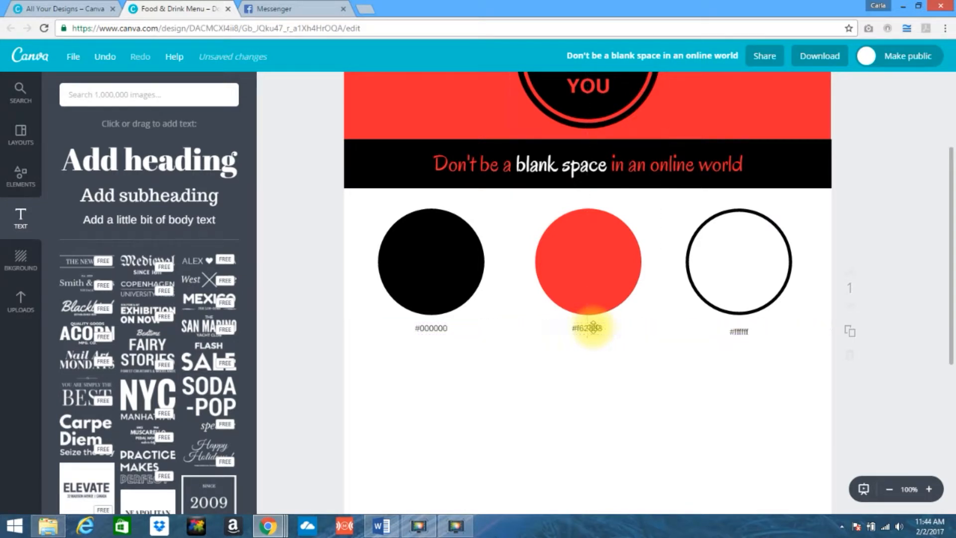
click(744, 332)
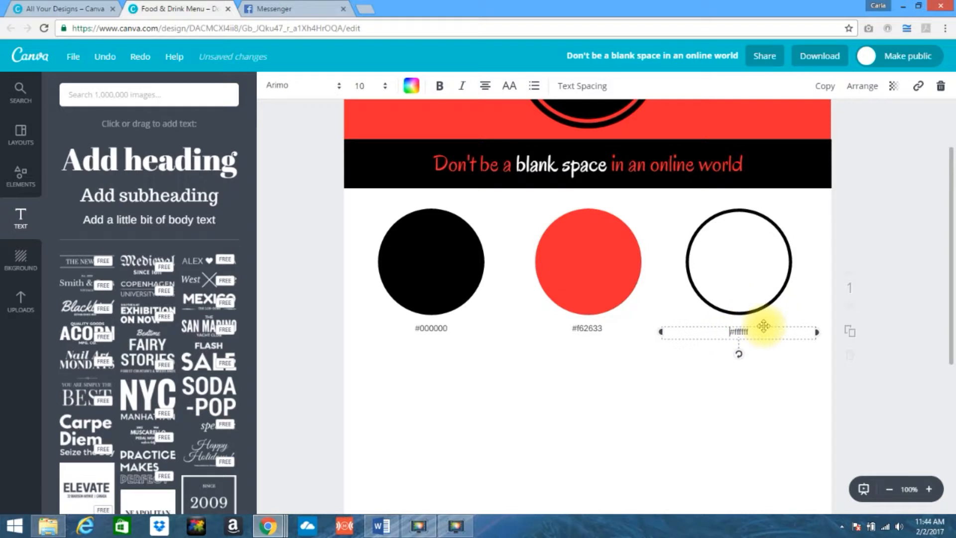
drag(763, 327, 767, 326)
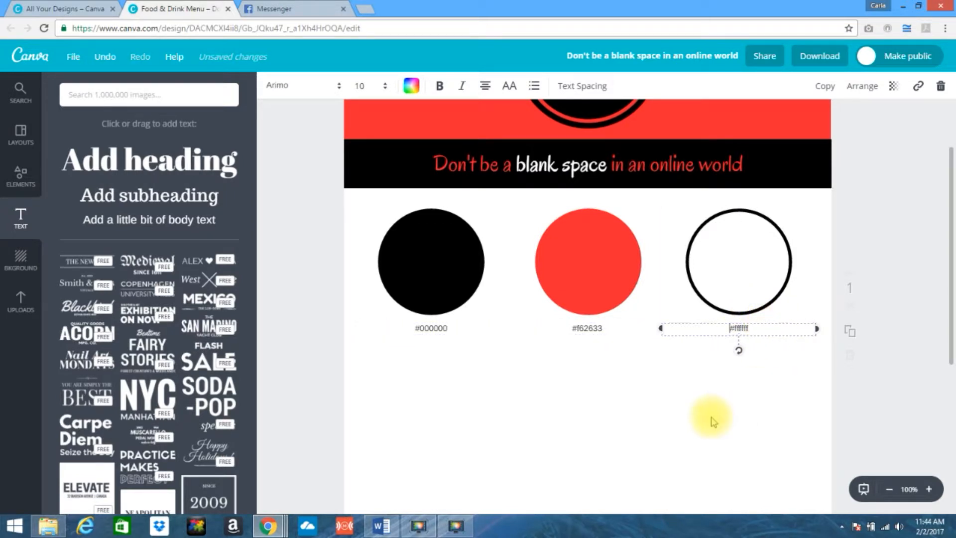
click(680, 410)
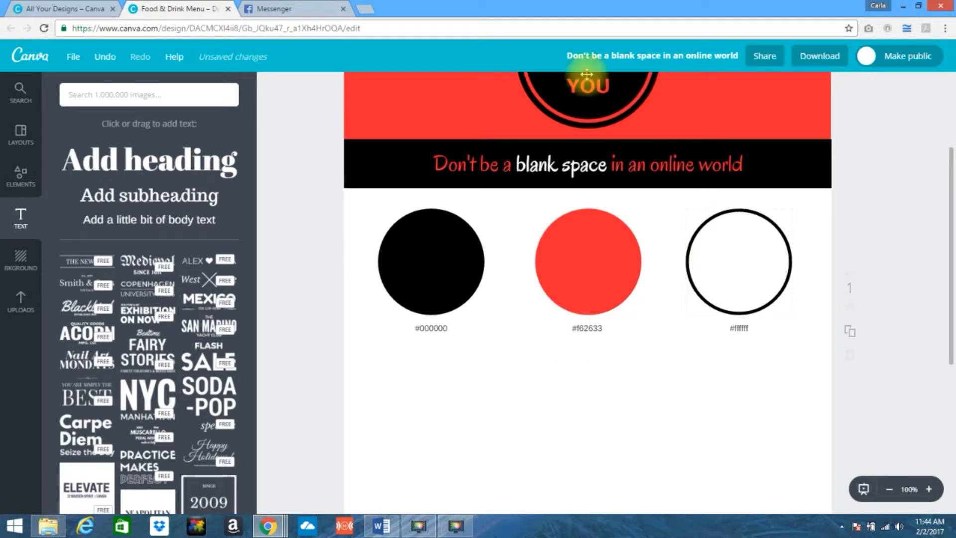
Step: Check the divider lines on the brand board in Messenger and open the Lines collection among Canva's elements
click(305, 11)
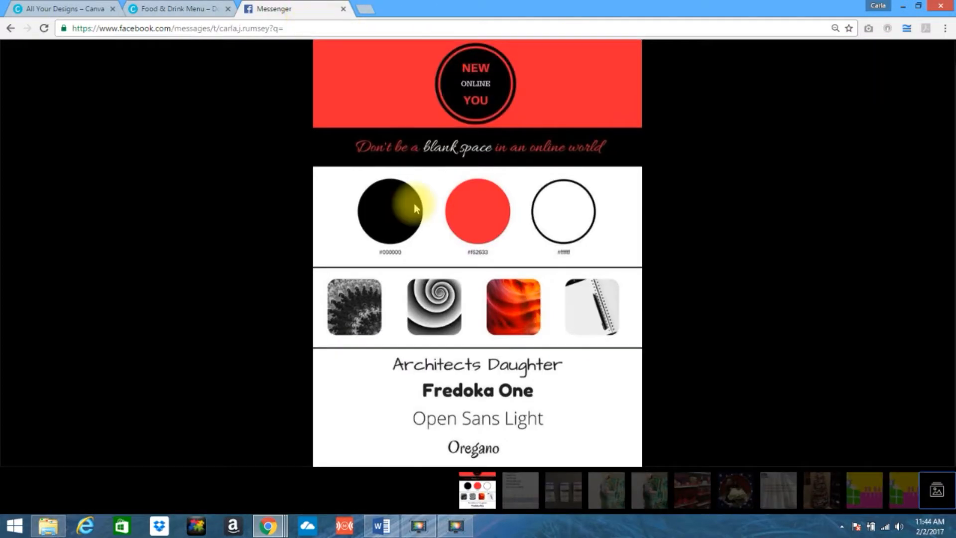
mouse_move(341, 256)
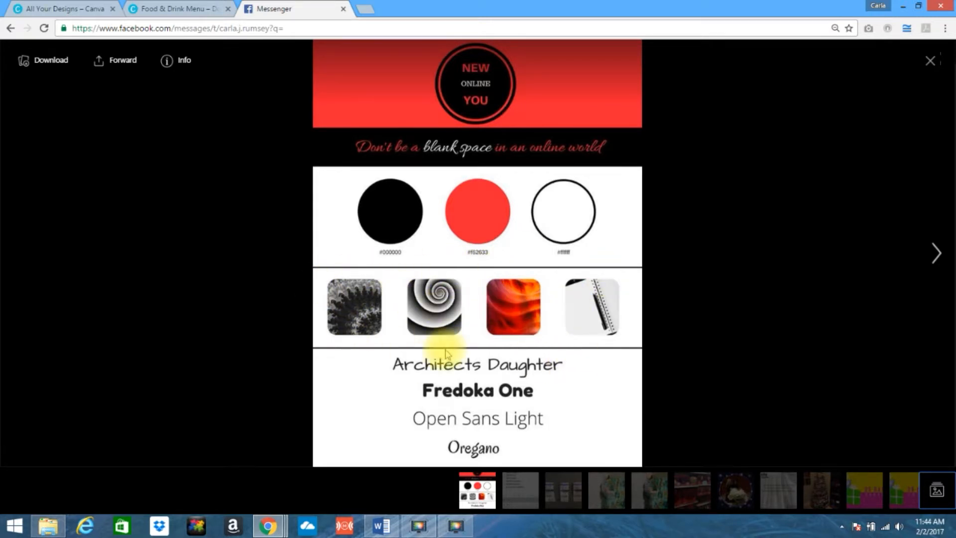
click(174, 10)
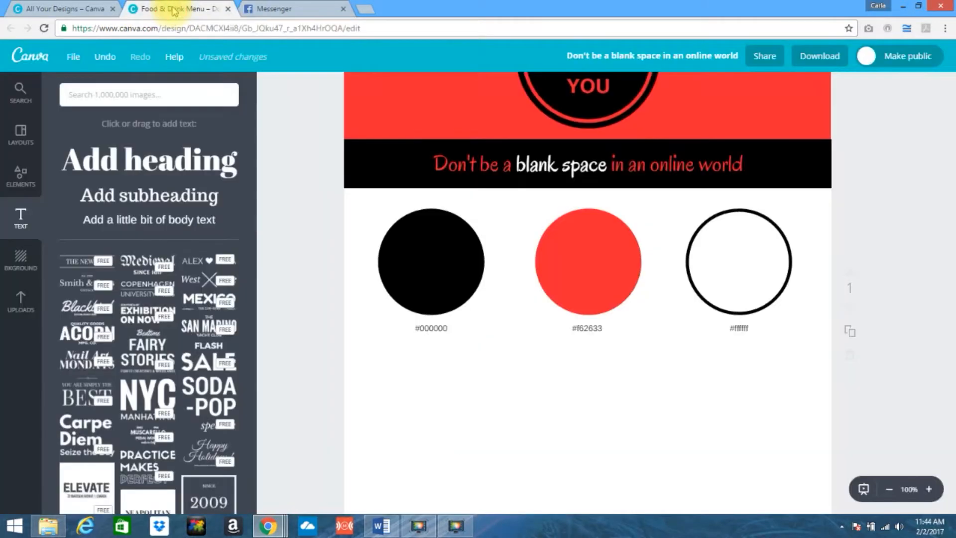
click(26, 177)
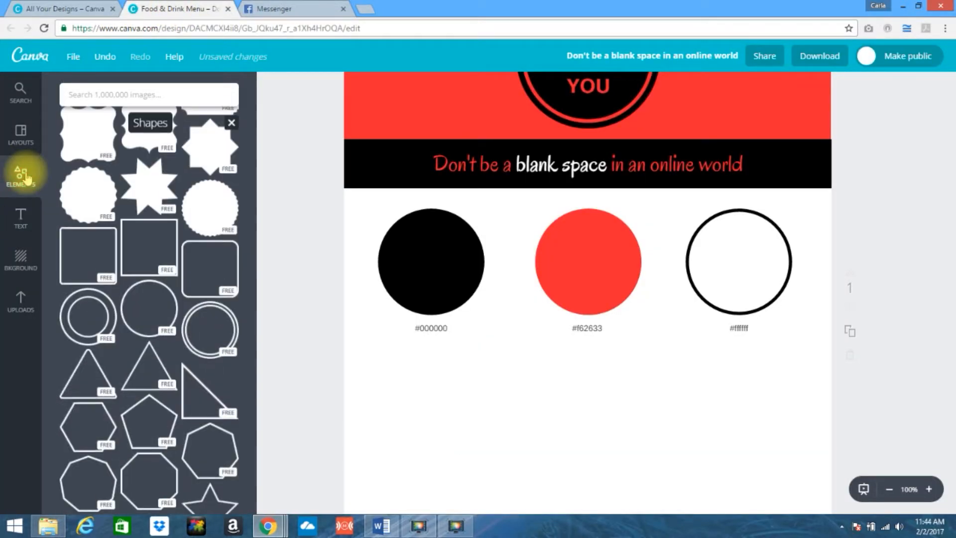
click(231, 123)
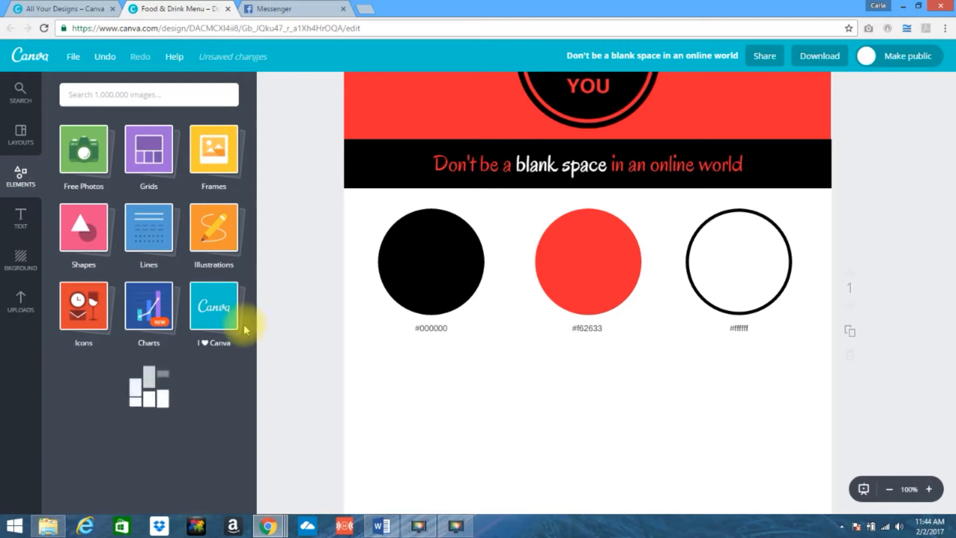
click(150, 232)
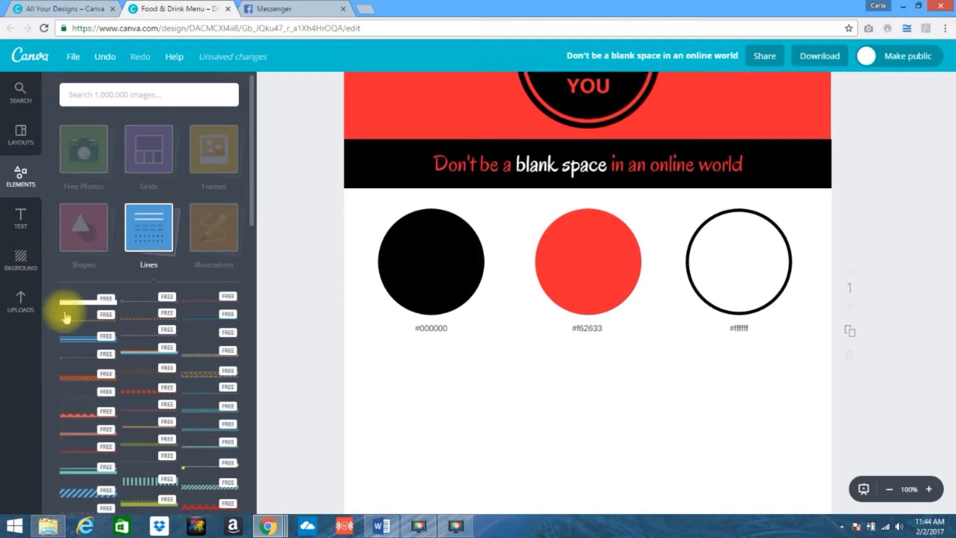
click(81, 307)
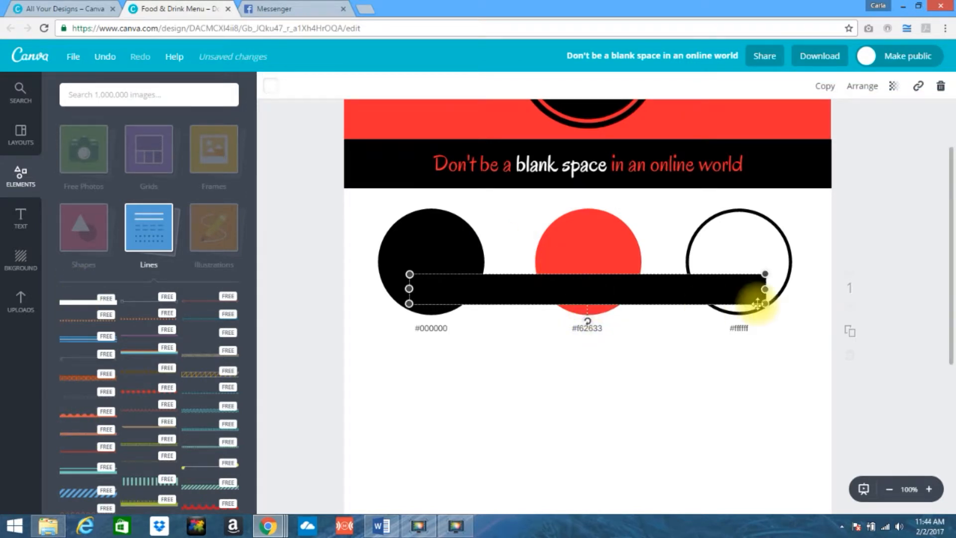
drag(633, 288, 512, 419)
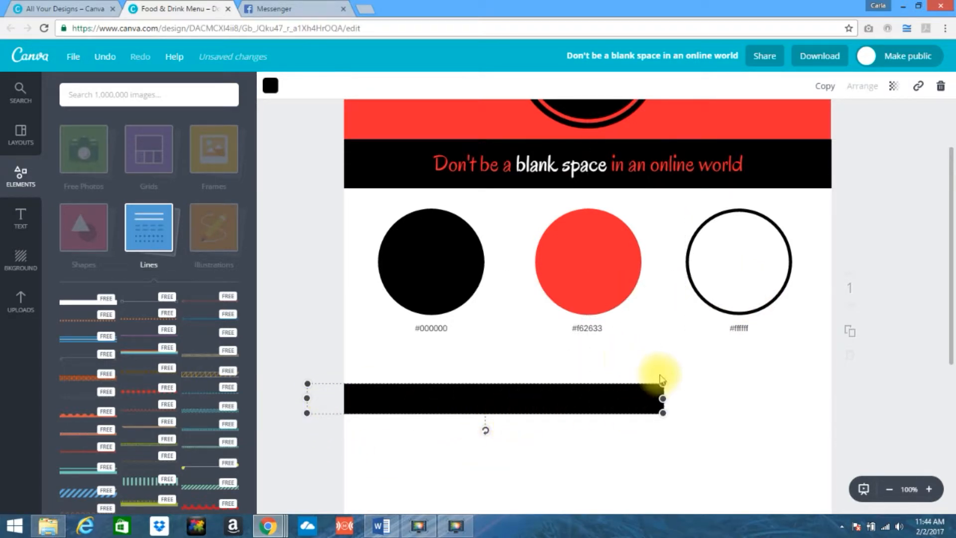
drag(662, 383, 657, 416)
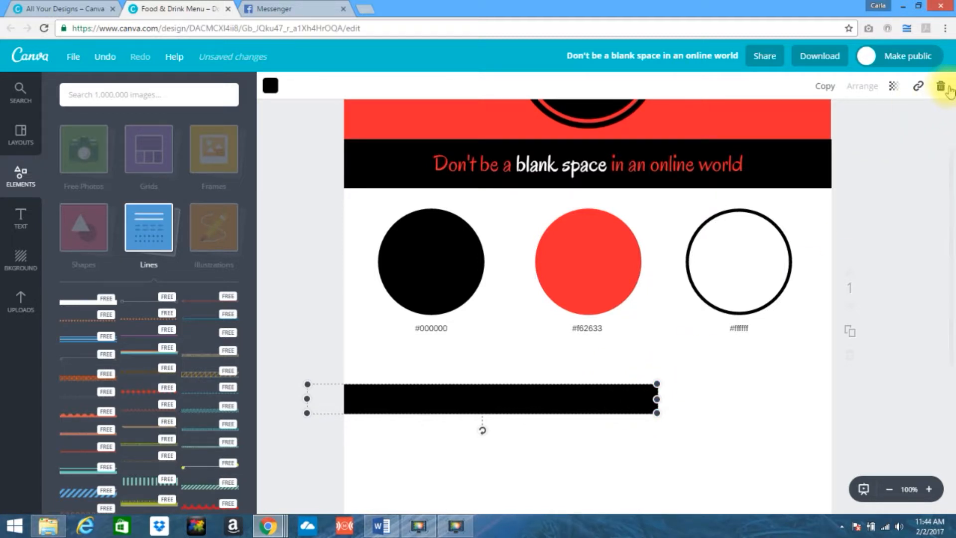
click(940, 88)
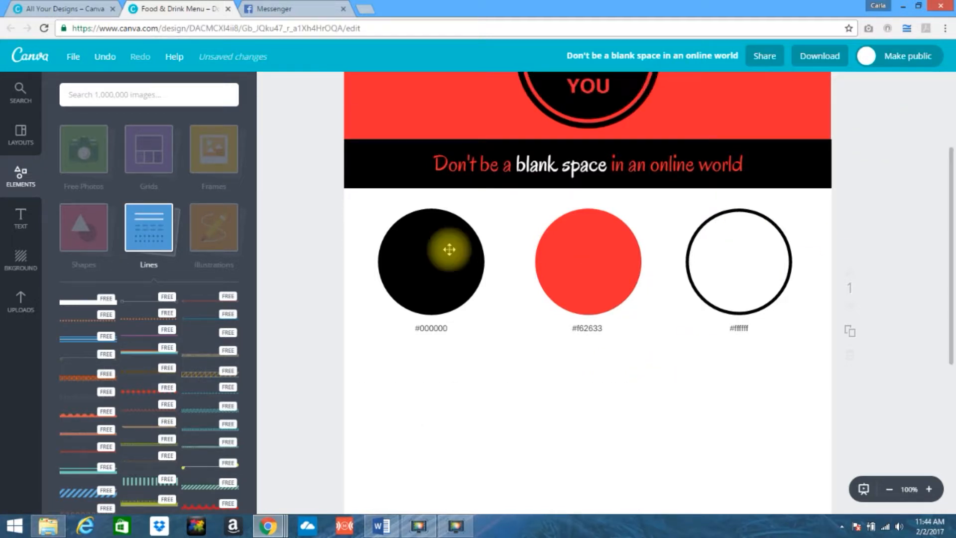
Step: Add the thin line with bracketed ends to the page and colour it black
click(148, 299)
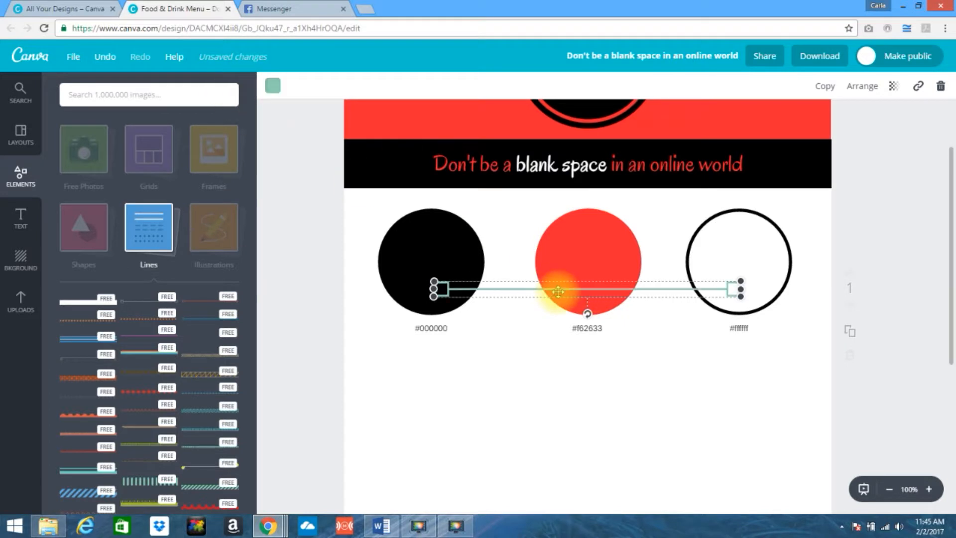
click(271, 88)
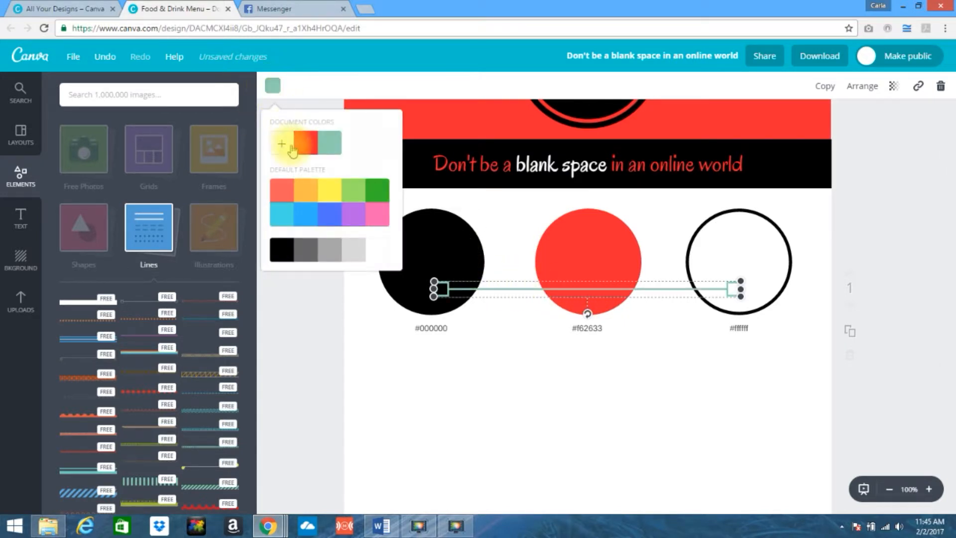
click(280, 252)
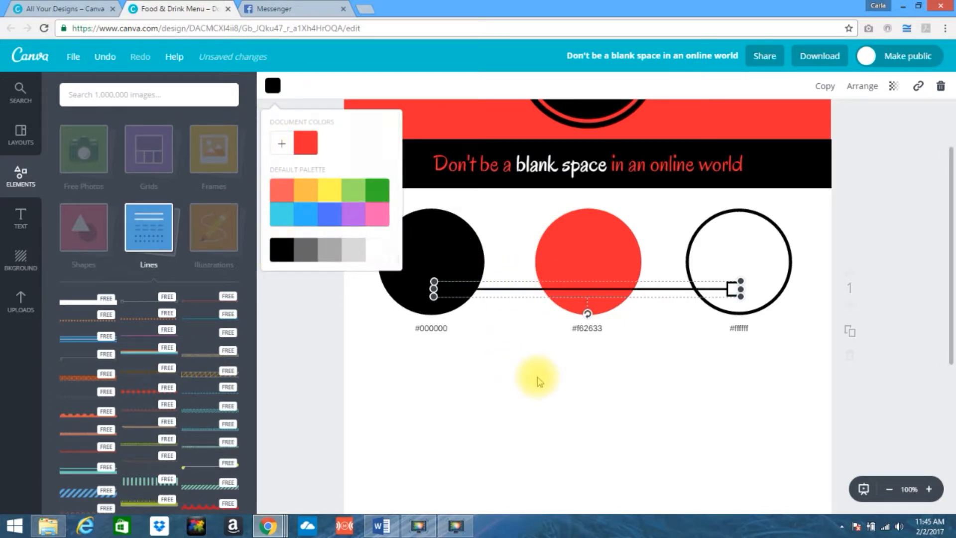
Step: Place the black line just below the colour labels and stretch it across the full page width with its bracketed ends beyond both edges
drag(529, 286, 415, 342)
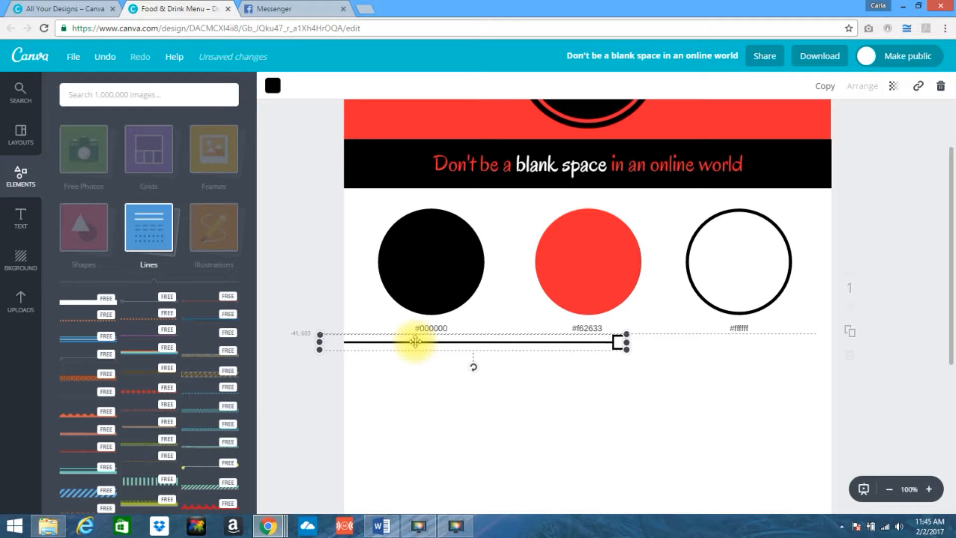
drag(416, 342, 416, 342)
drag(626, 342, 849, 343)
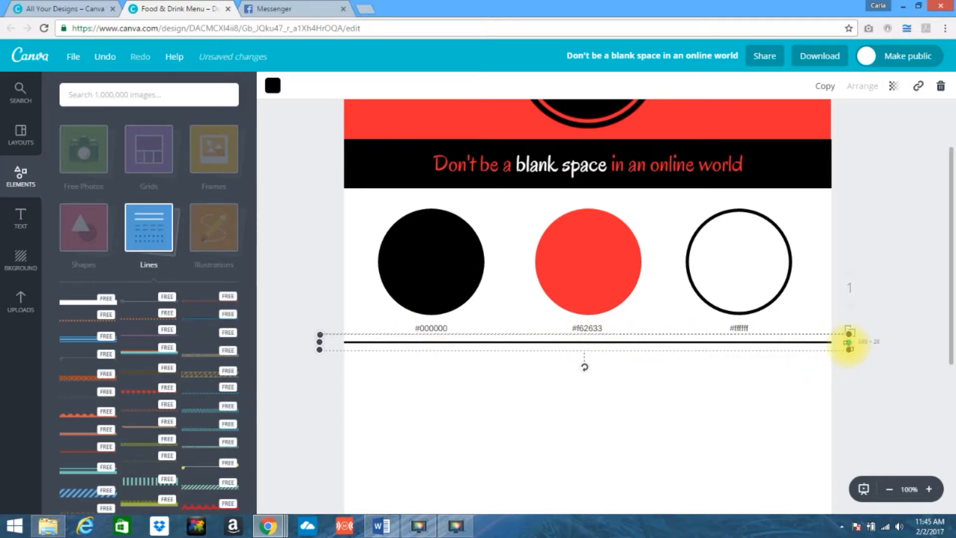
click(860, 404)
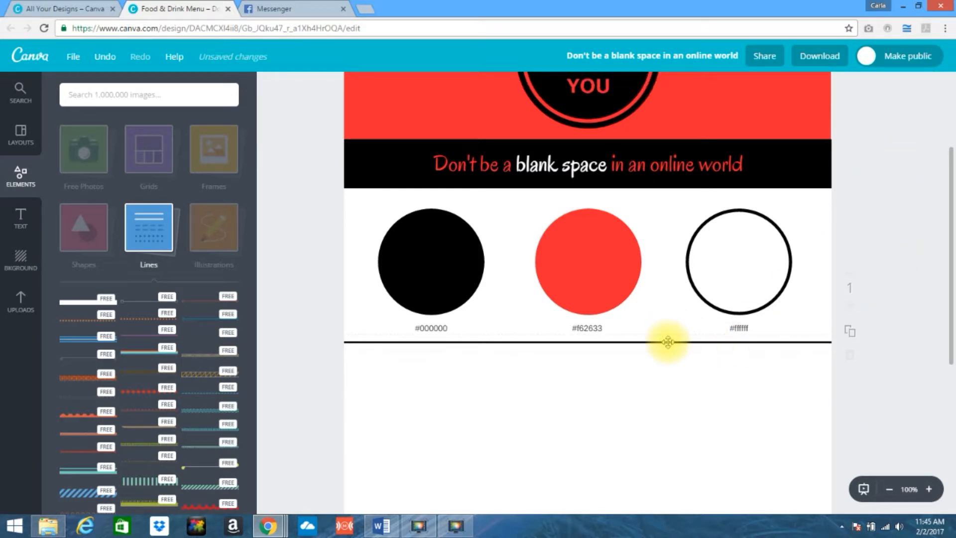
drag(664, 339, 664, 346)
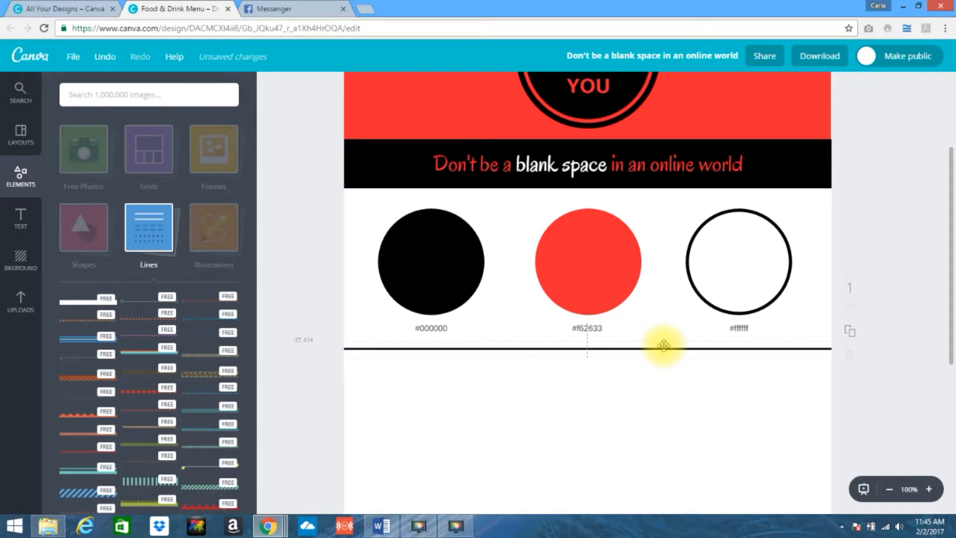
Step: Centre the black divider line on the page just below the colour code labels and deselect it
drag(664, 346, 664, 346)
click(587, 435)
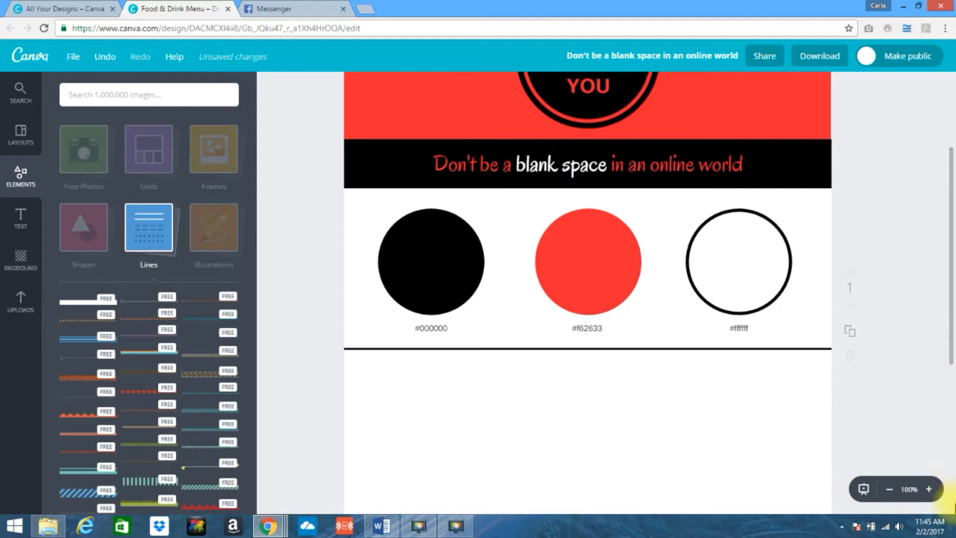
Step: Switch from the Lines to the Frames collection and add the square frame with rounded corners and an outline to the page
scroll(951, 319, down, 3)
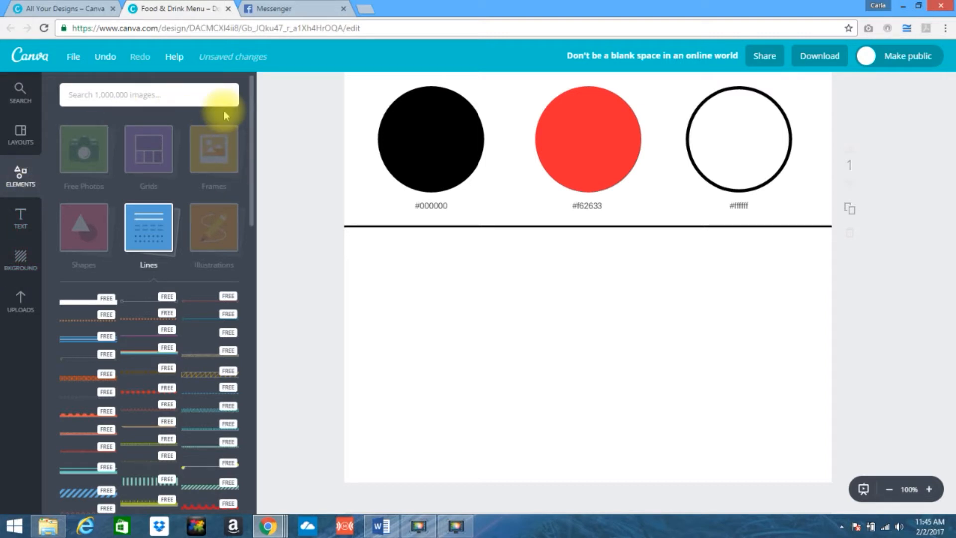
click(146, 232)
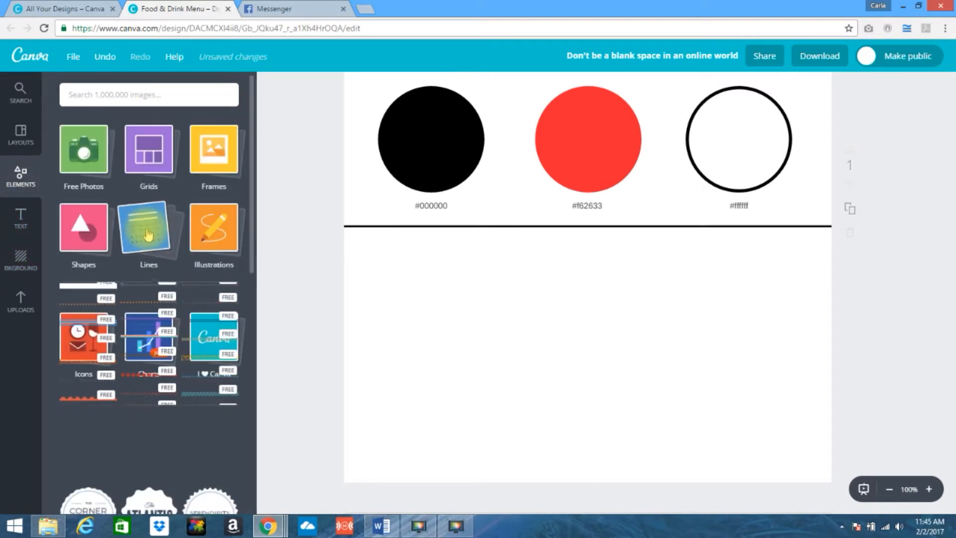
click(217, 162)
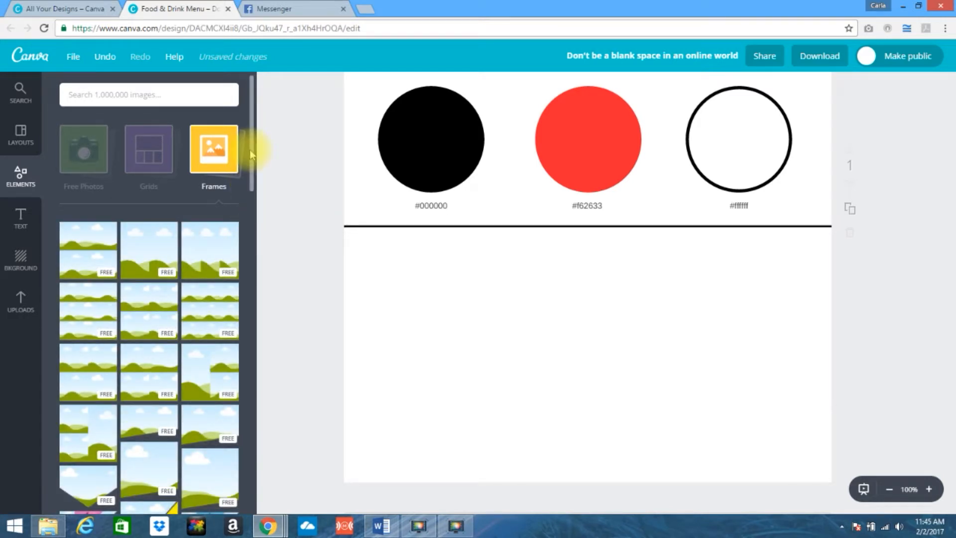
drag(250, 149, 258, 290)
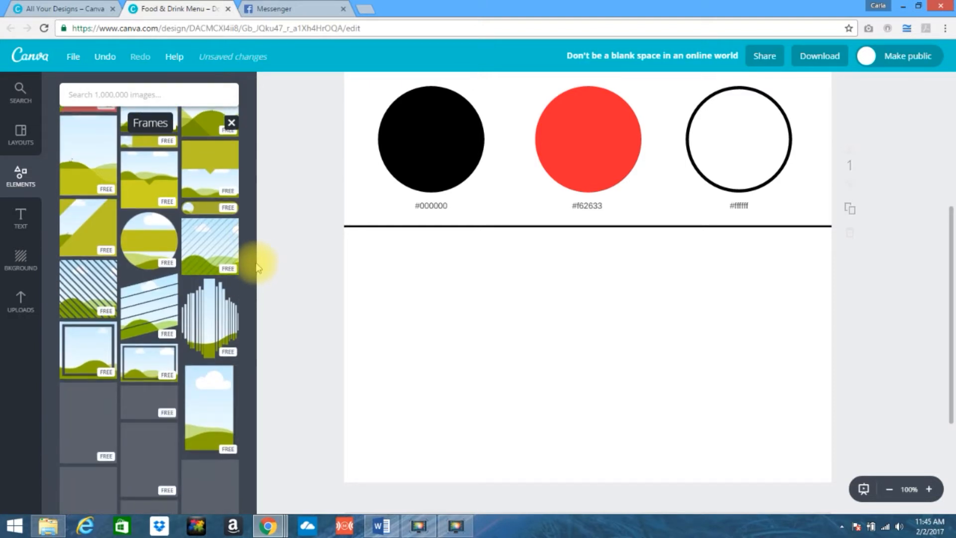
drag(251, 217, 258, 319)
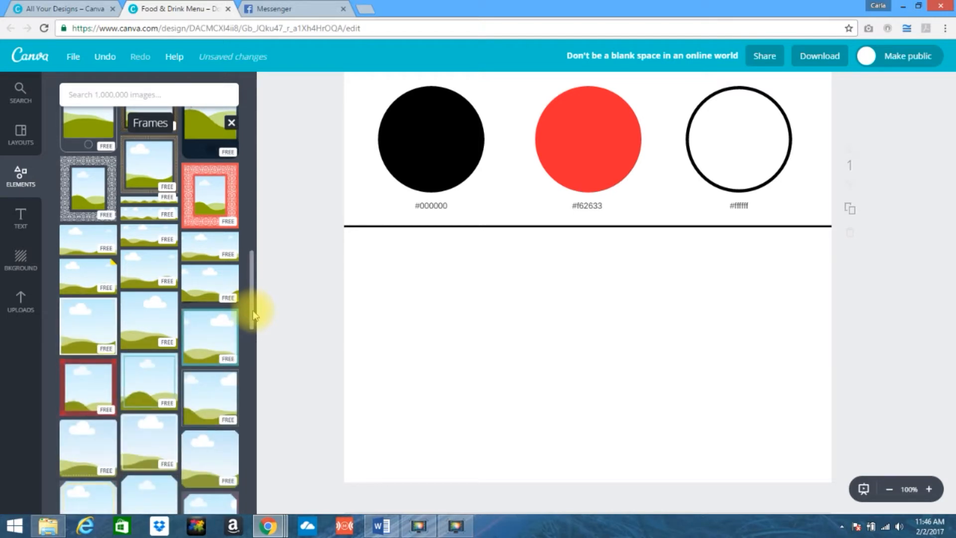
scroll(254, 312, down, 3)
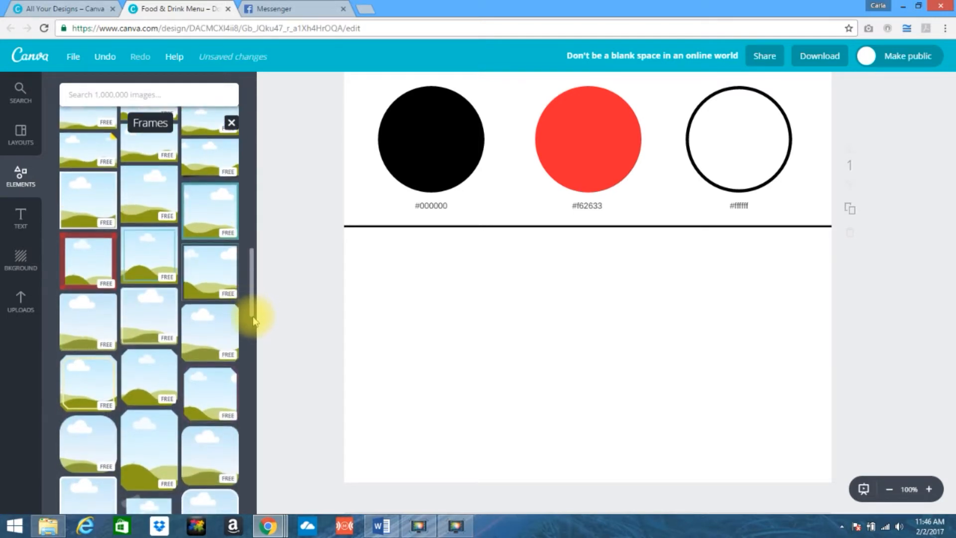
drag(253, 318, 252, 343)
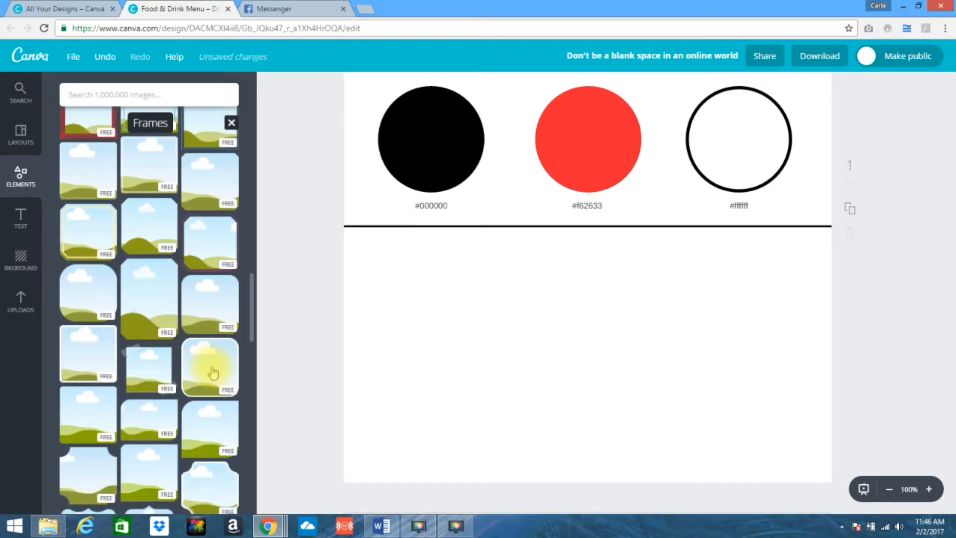
click(212, 372)
Step: Shrink the rounded frame to small image-tile size, following the reference in Messenger, and place it below the divider at the row's left end
drag(741, 326, 606, 185)
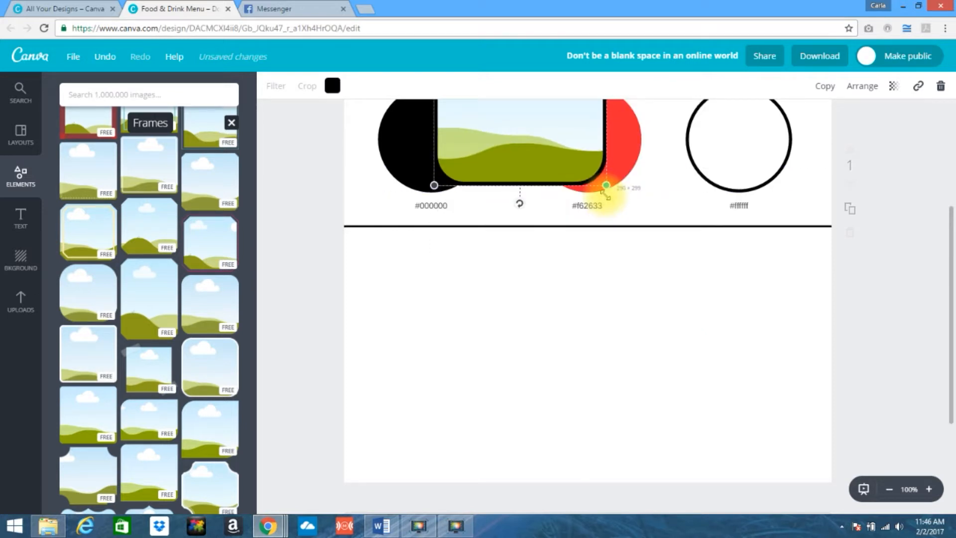
click(295, 14)
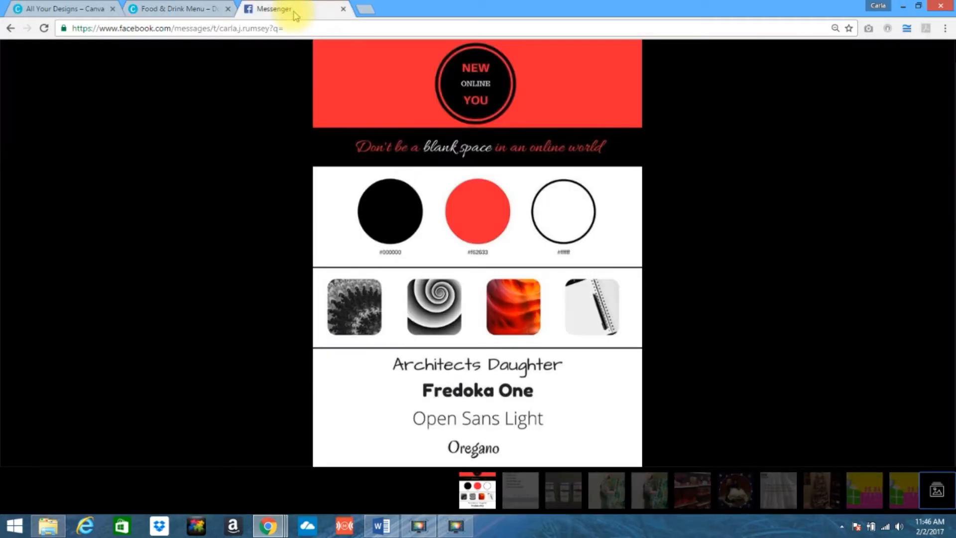
click(183, 10)
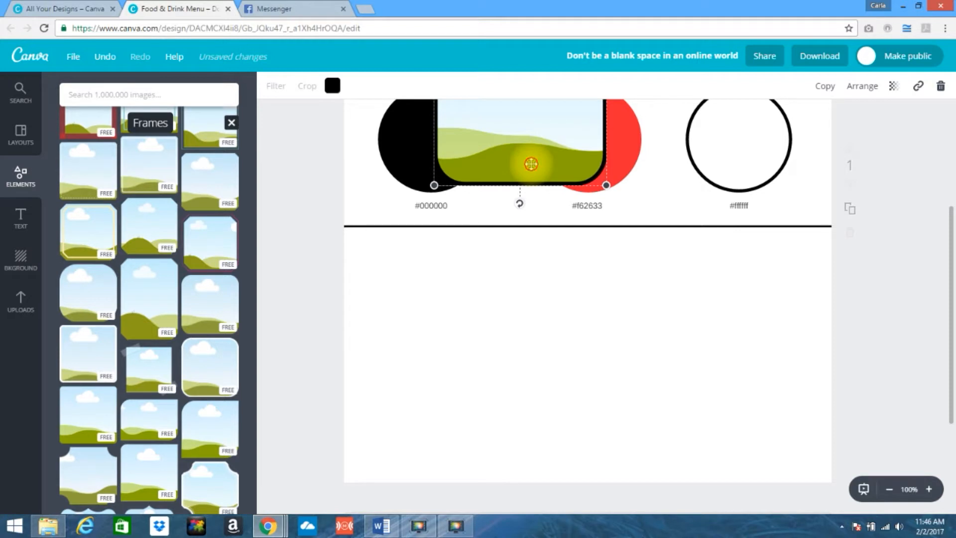
drag(449, 332, 467, 382)
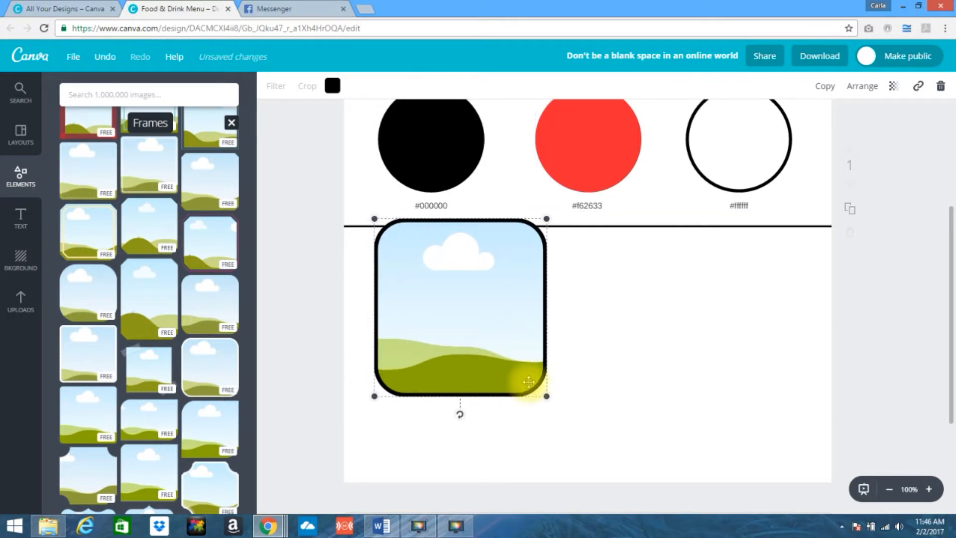
drag(546, 397, 482, 302)
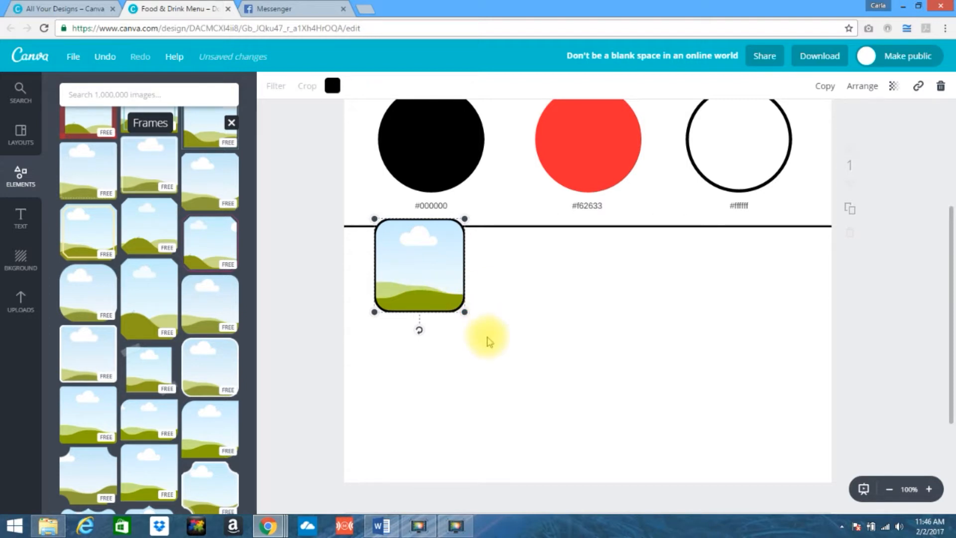
drag(451, 302, 416, 301)
Step: Colour the outline of the rounded frame white
click(330, 89)
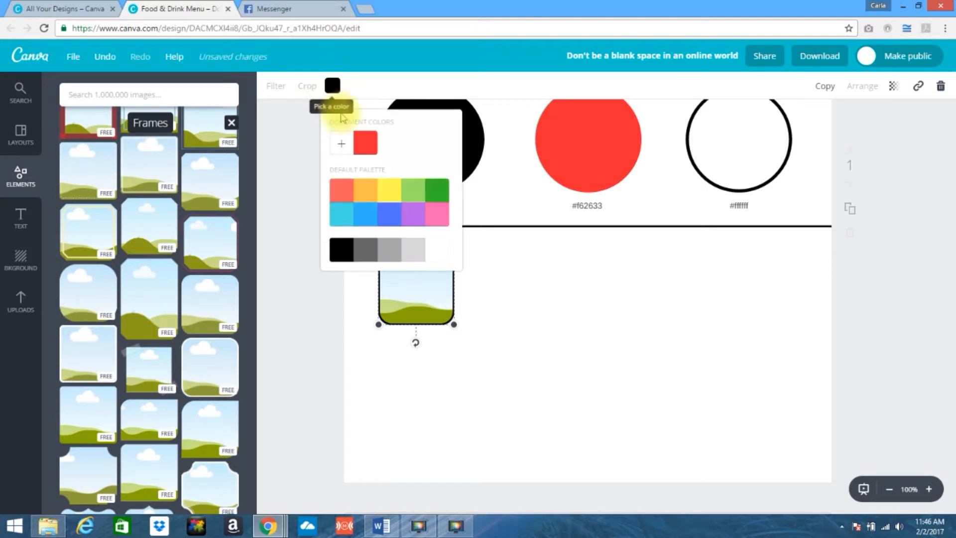
click(438, 257)
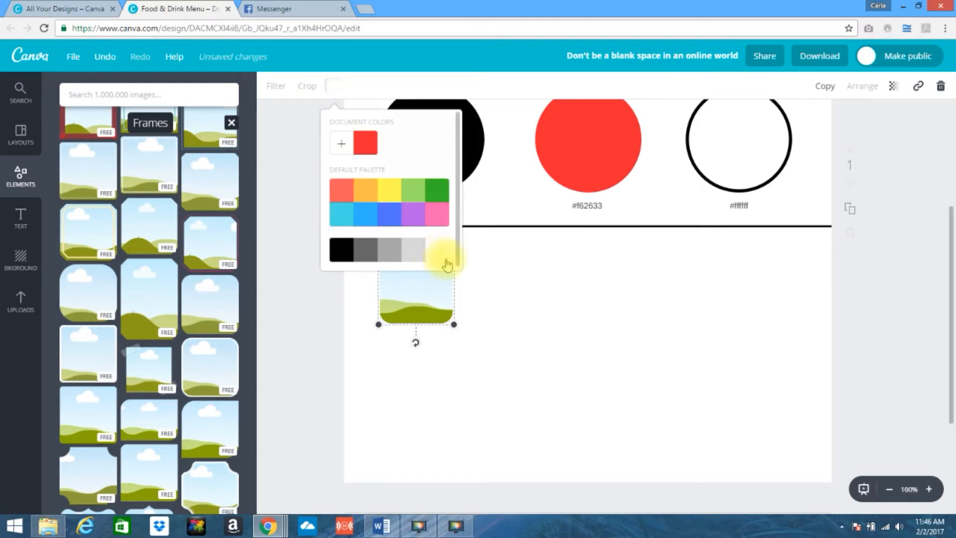
click(513, 309)
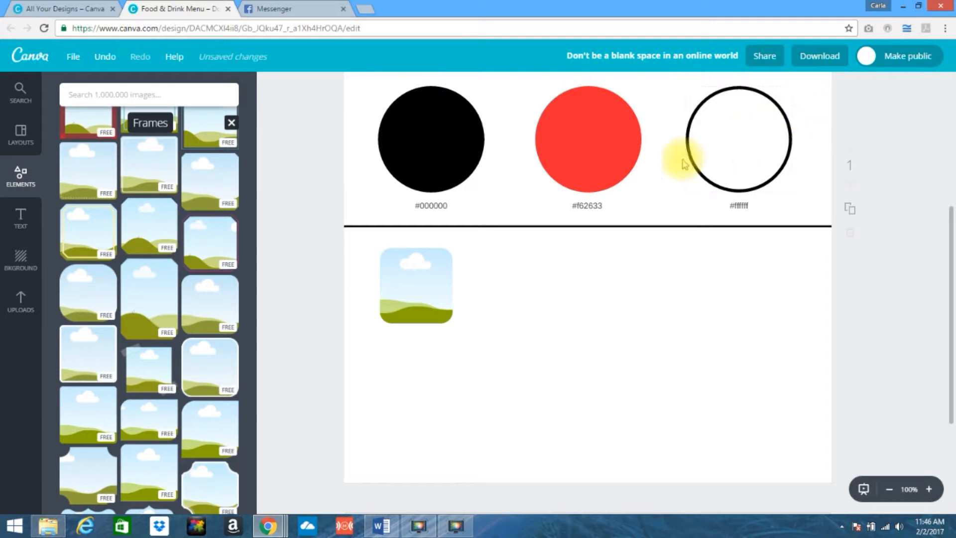
Step: Check the first image on the reference board and fill the rounded frame with the black-and-grey fractal image from the uploads
click(20, 301)
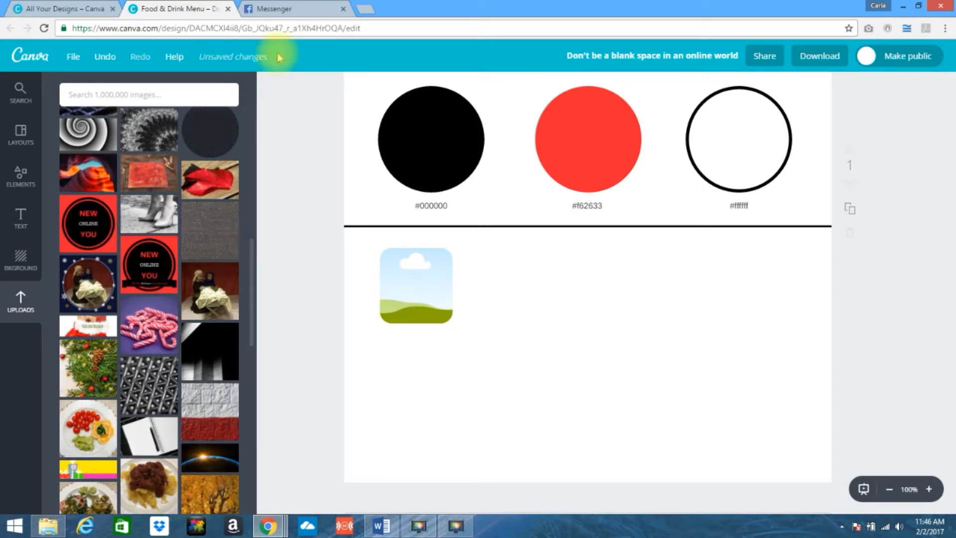
click(287, 16)
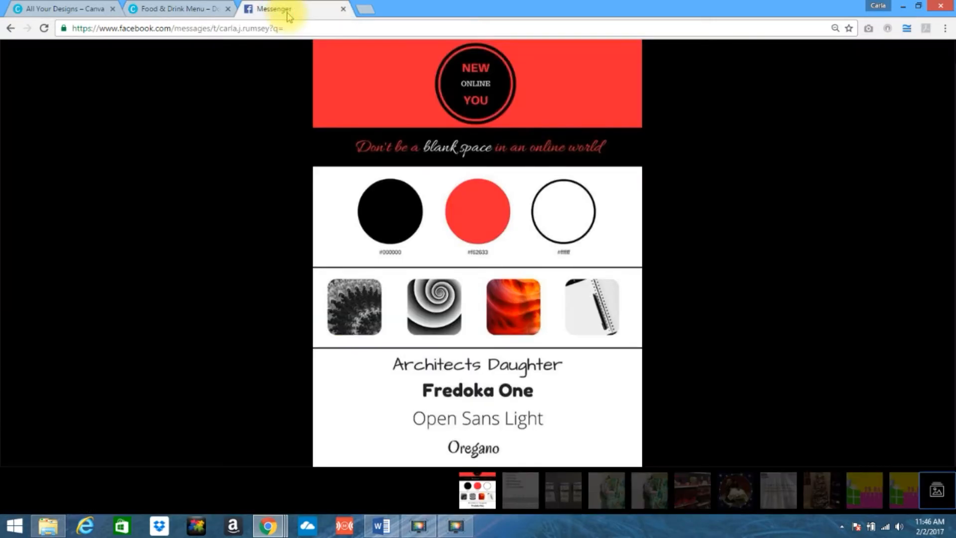
click(173, 17)
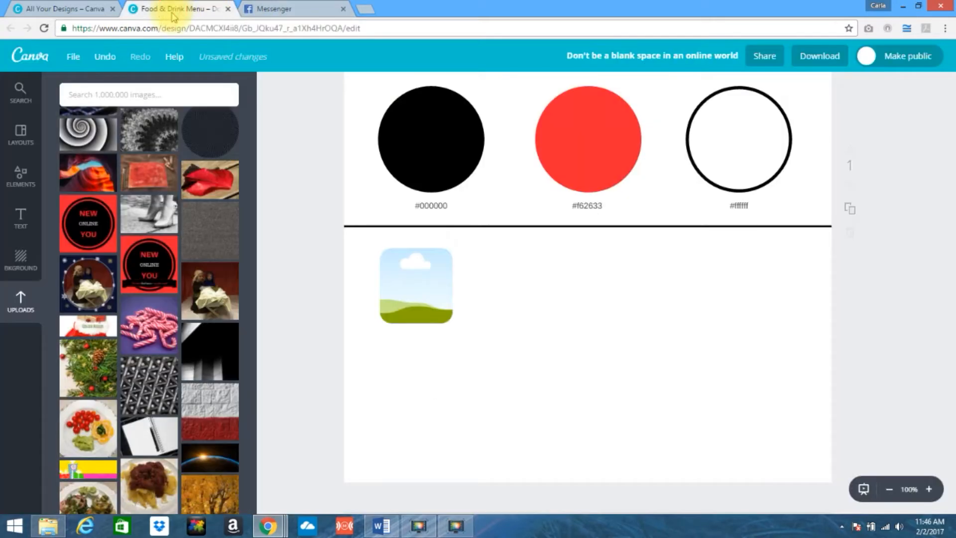
click(151, 132)
click(941, 90)
drag(149, 129, 410, 288)
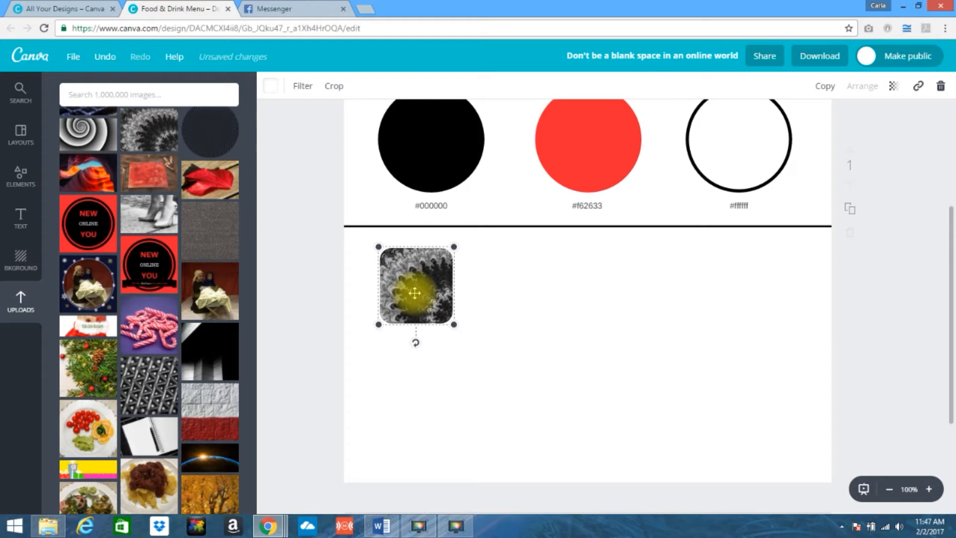
Step: Reposition the fractal image inside its frame and apply the crop
double_click(414, 292)
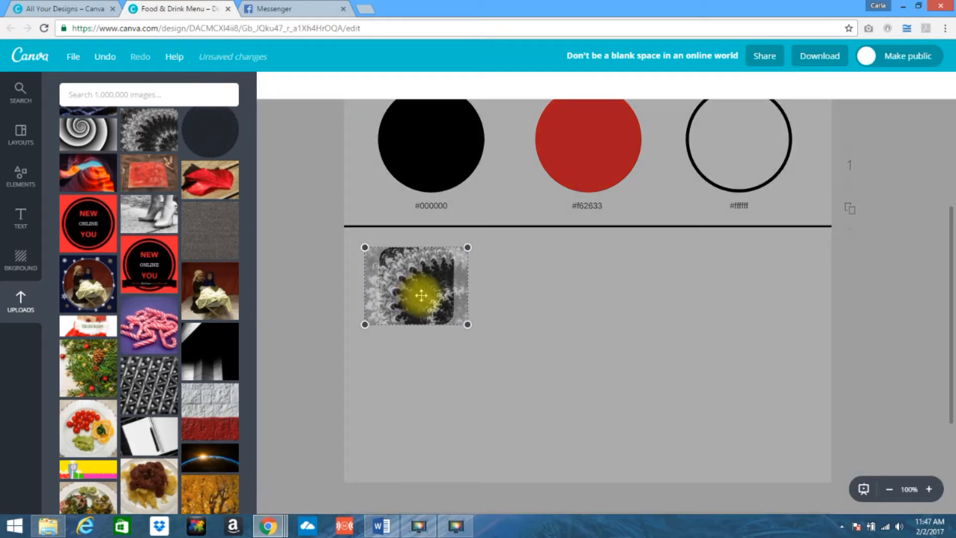
drag(416, 284, 416, 304)
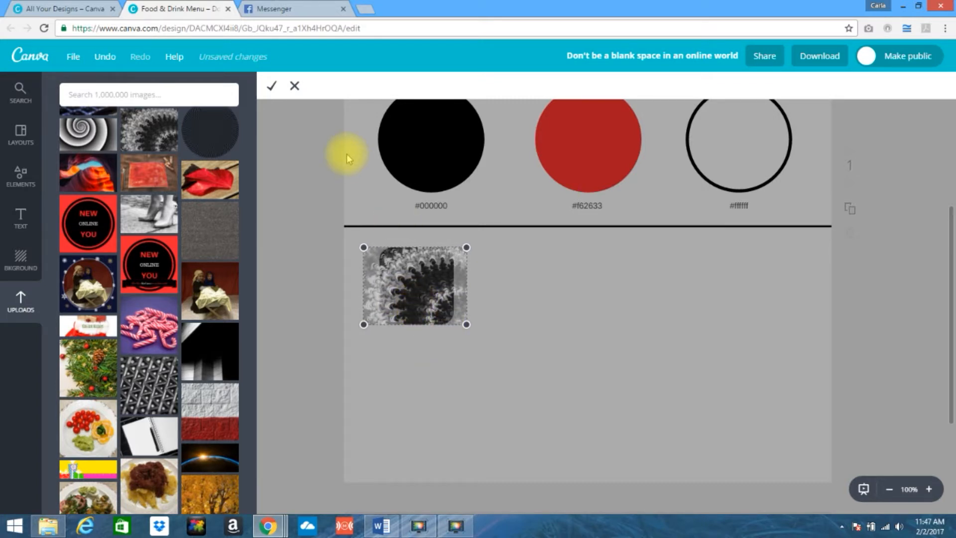
click(270, 88)
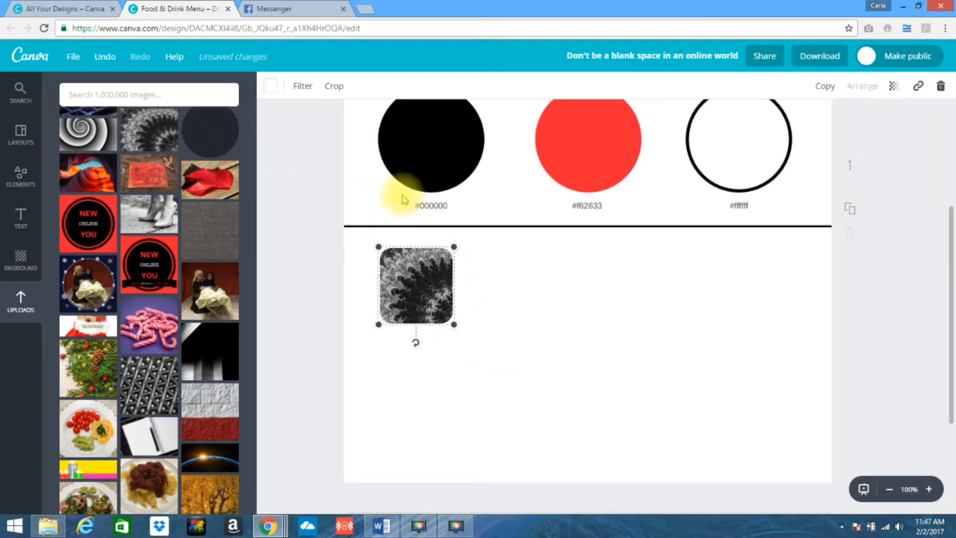
Step: Duplicate the framed fractal image, align the copy to its right, and fill the copy with the black-and-white spiral image from the uploads
click(821, 88)
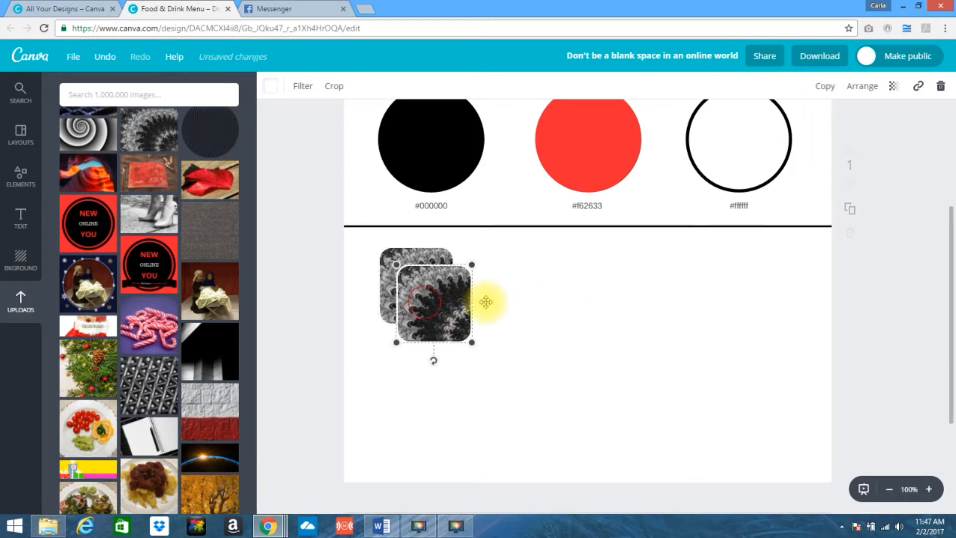
drag(420, 309, 515, 289)
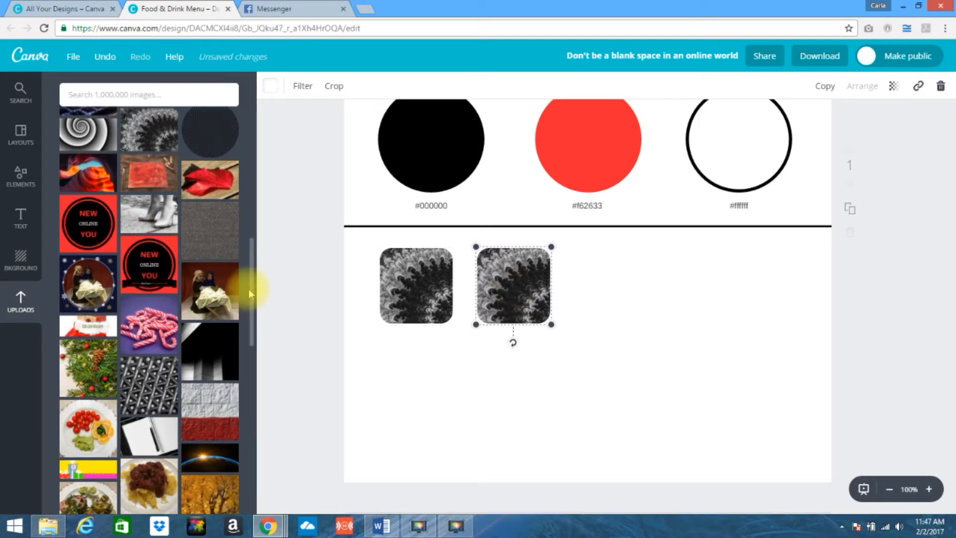
click(281, 7)
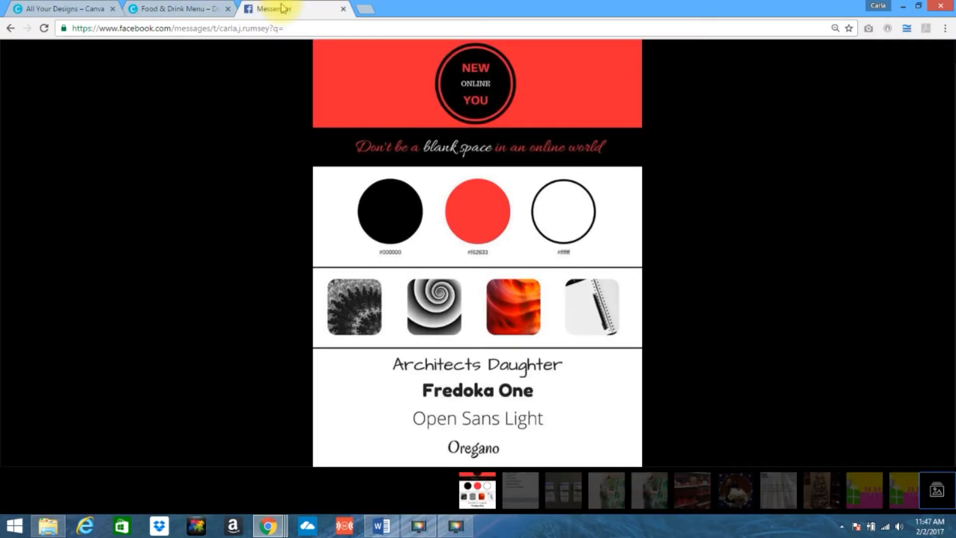
click(164, 8)
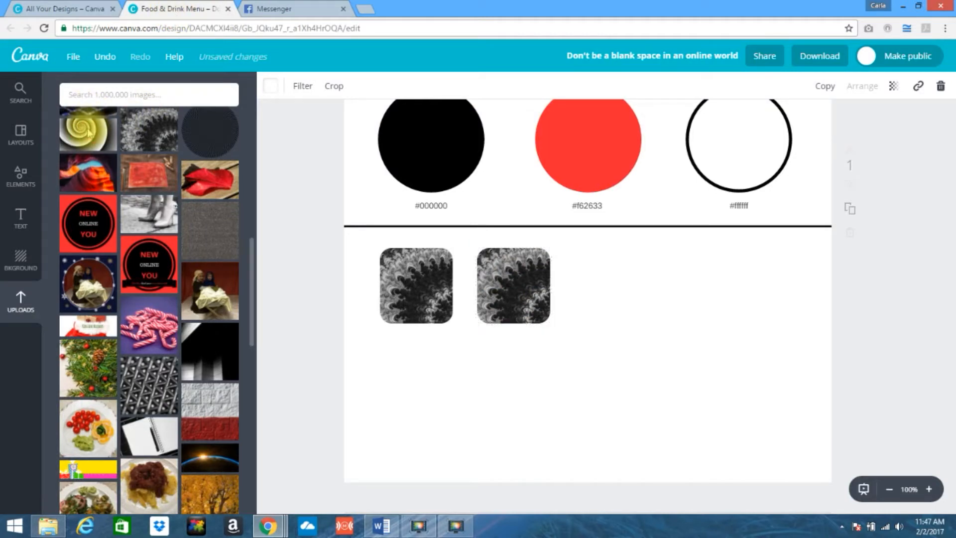
click(89, 133)
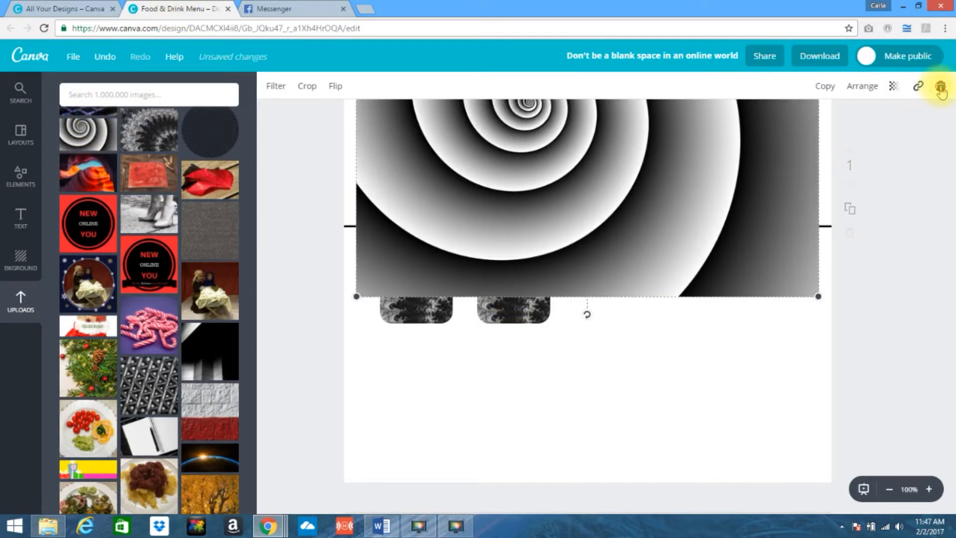
click(941, 88)
drag(85, 141, 523, 281)
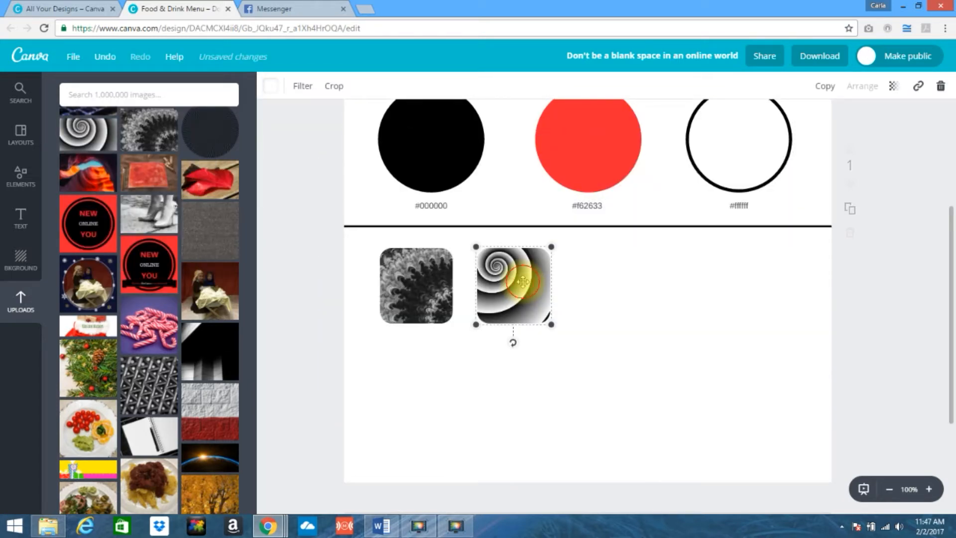
Step: Enlarge and shift the spiral image inside its frame so its centre sits in the upper middle like the reference, and apply the crop
double_click(523, 282)
drag(513, 267, 519, 308)
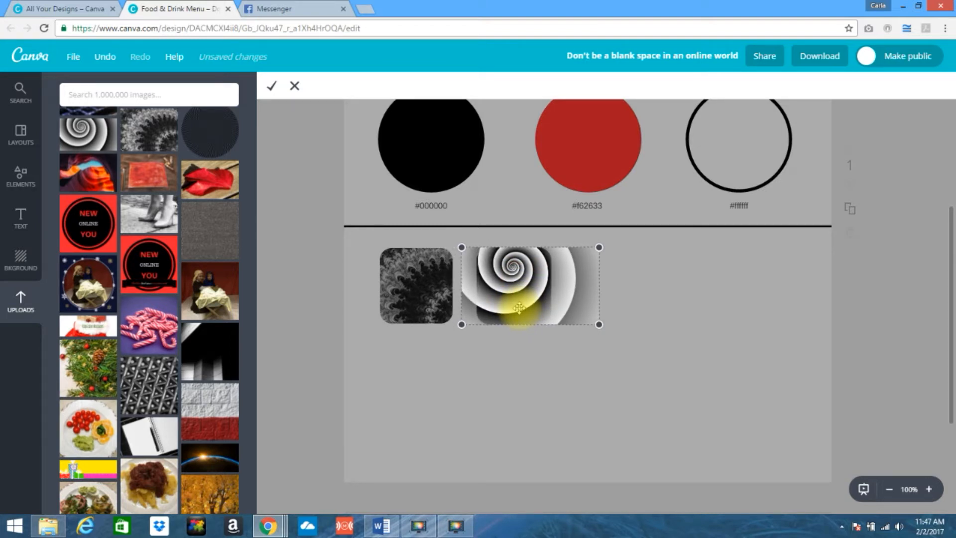
drag(599, 324, 617, 335)
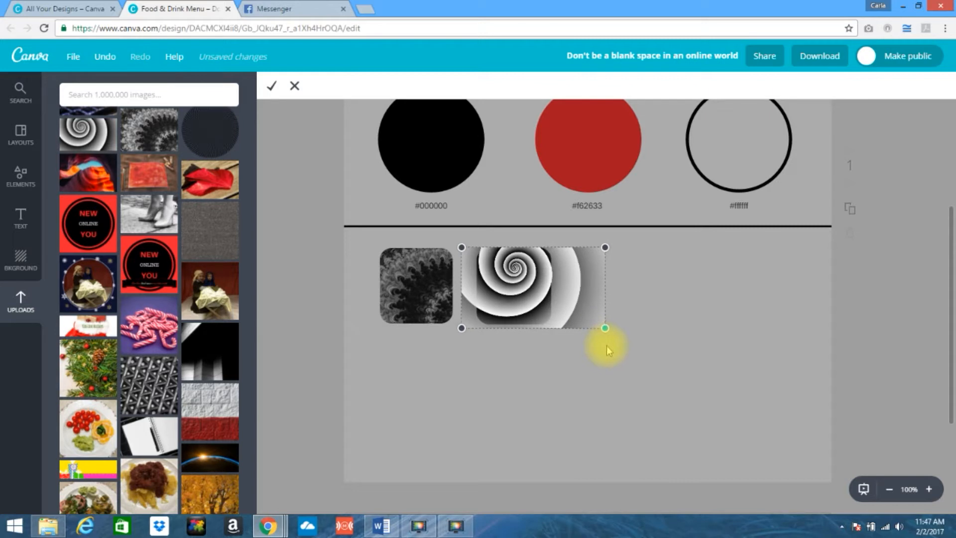
mouse_move(538, 282)
mouse_down()
mouse_move(516, 275)
mouse_move(533, 294)
mouse_up()
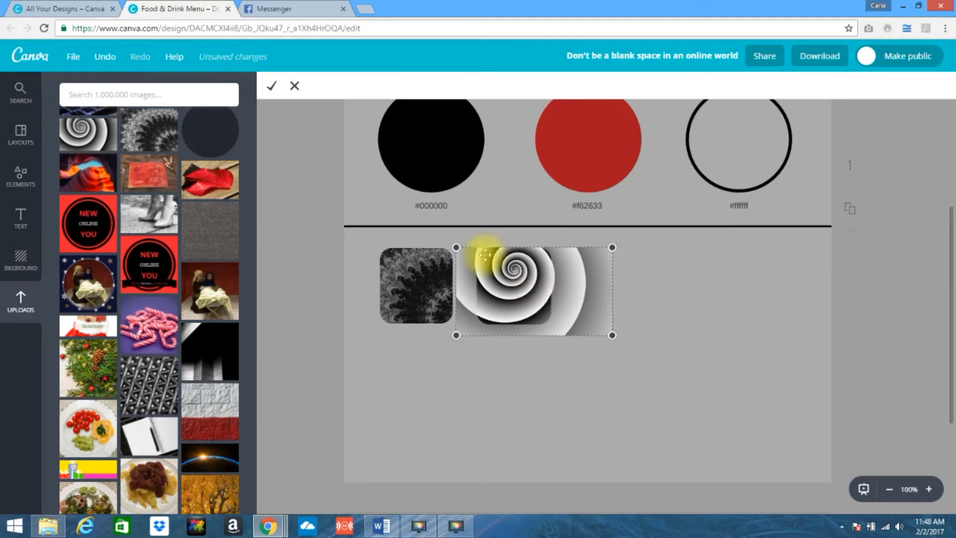
click(303, 9)
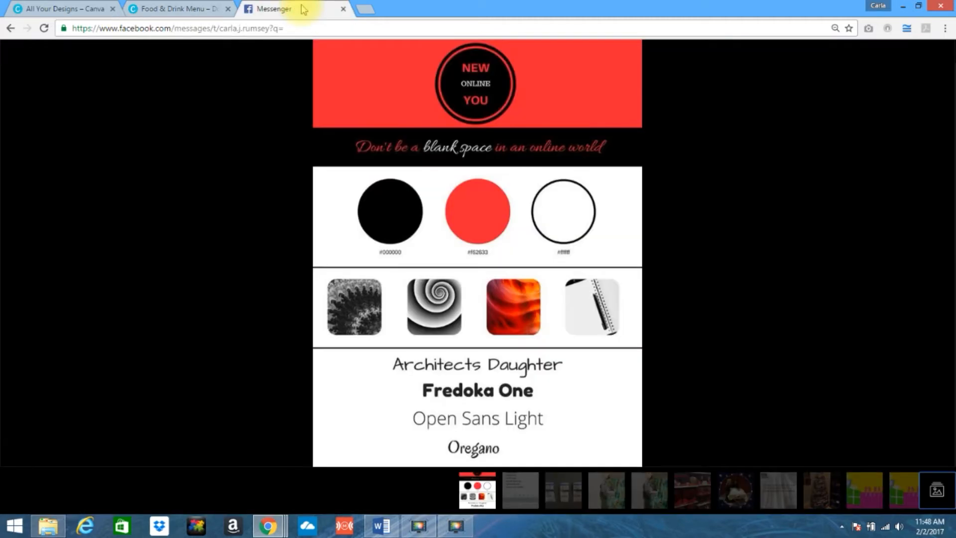
click(189, 12)
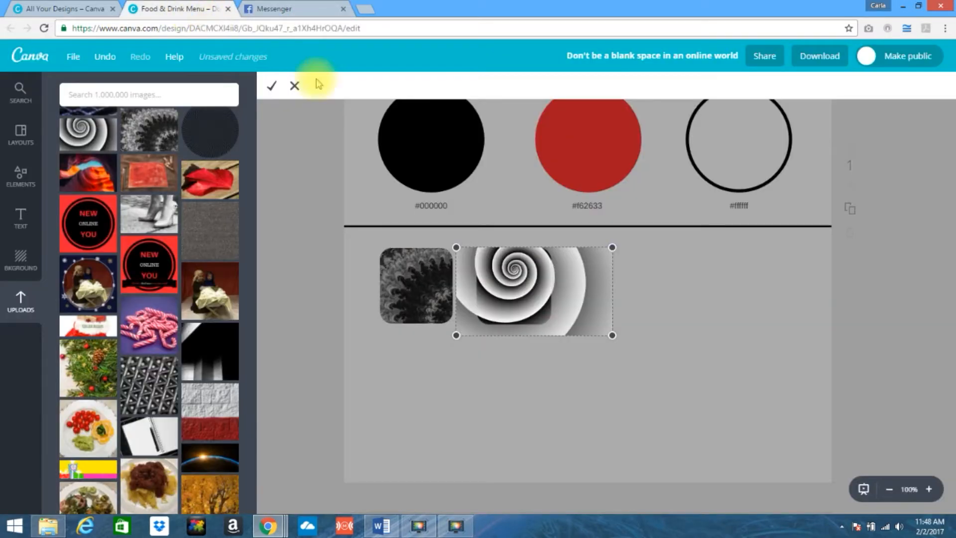
click(270, 90)
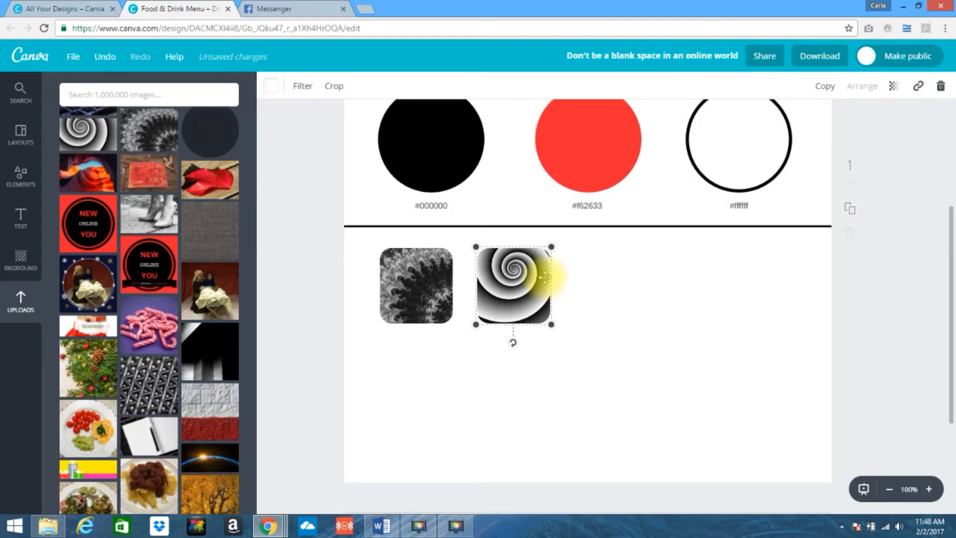
Step: Compare the spiral tile with the reference board, shift the spiral slightly right inside its frame, and apply the crop
click(612, 294)
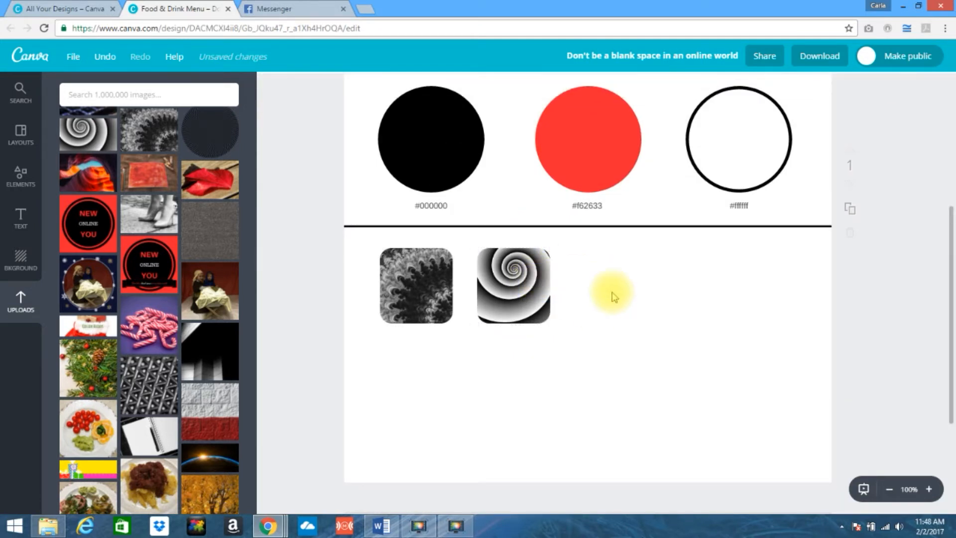
click(293, 9)
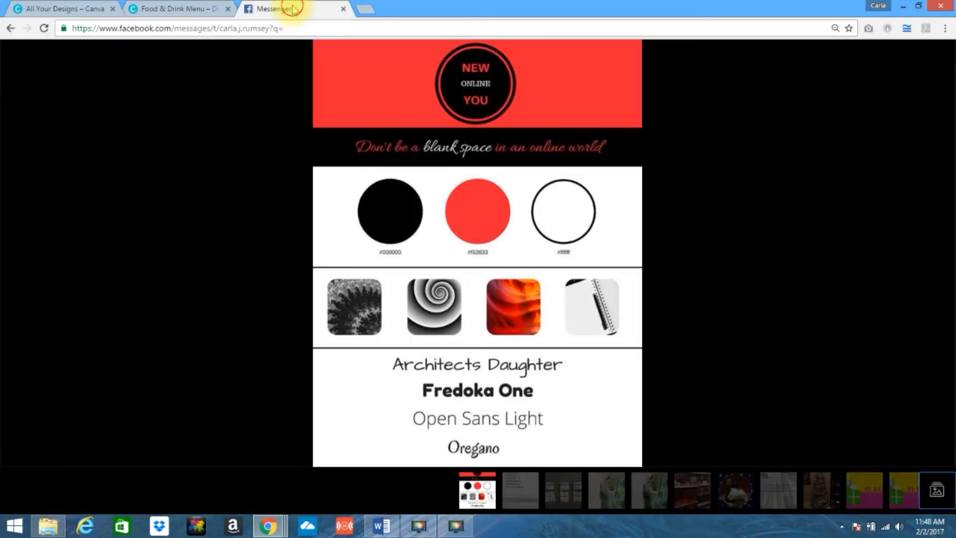
click(182, 8)
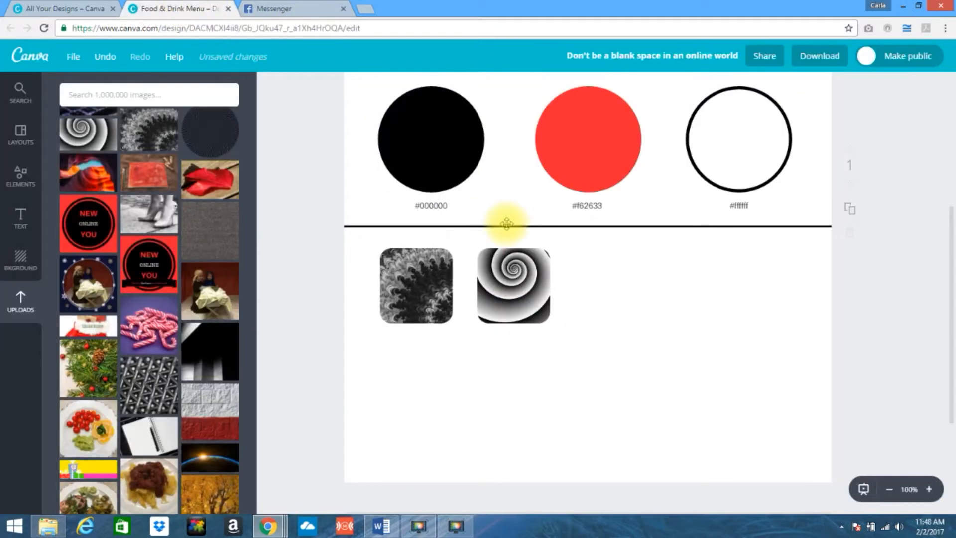
double_click(529, 275)
drag(528, 276, 535, 276)
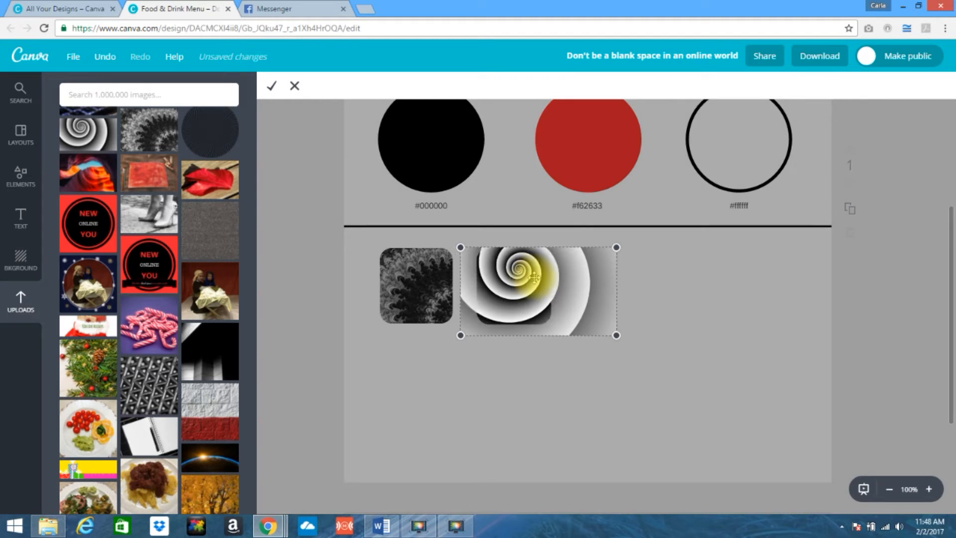
click(268, 87)
click(604, 334)
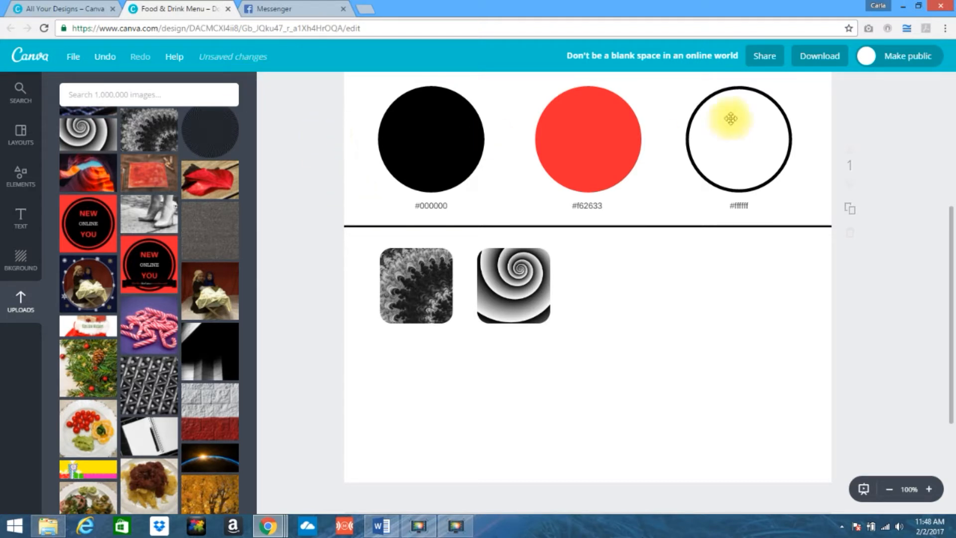
Step: Duplicate the framed spiral image, fill the copy with the orange canyon image from the uploads, and align it to the right of the spiral
click(516, 271)
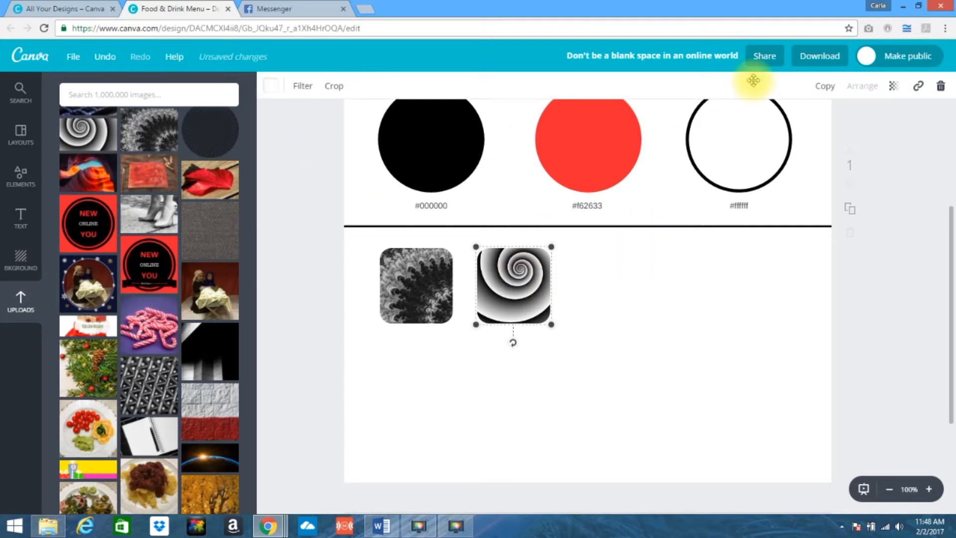
click(824, 88)
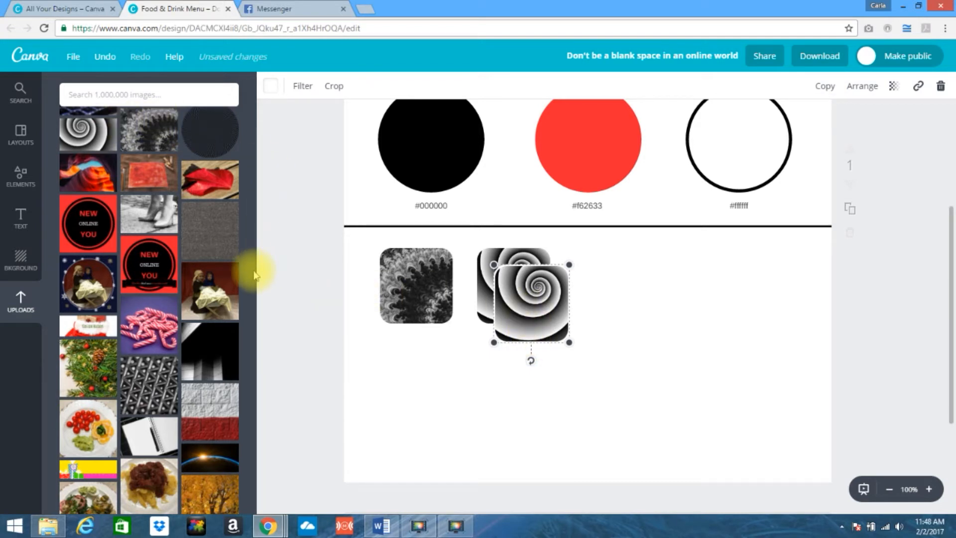
scroll(254, 274, up, 3)
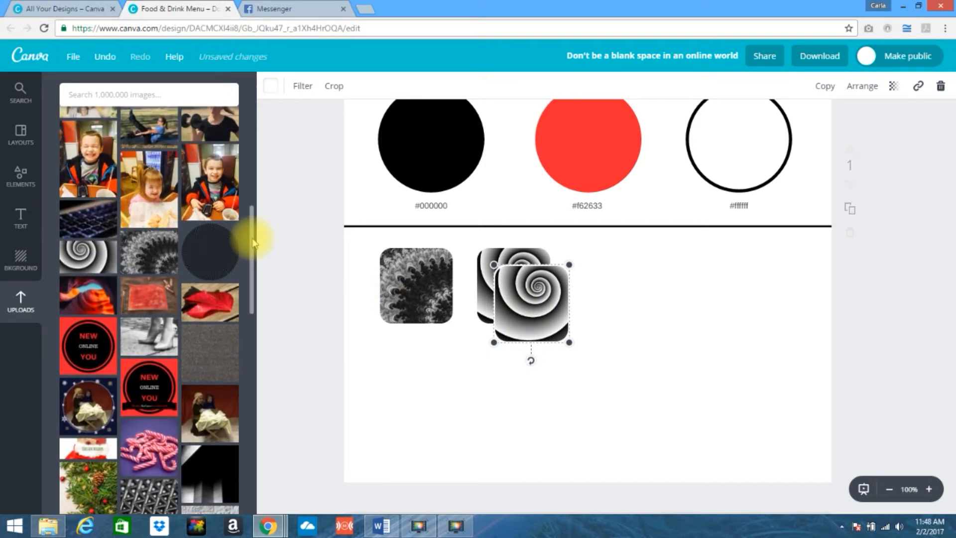
drag(252, 241, 255, 207)
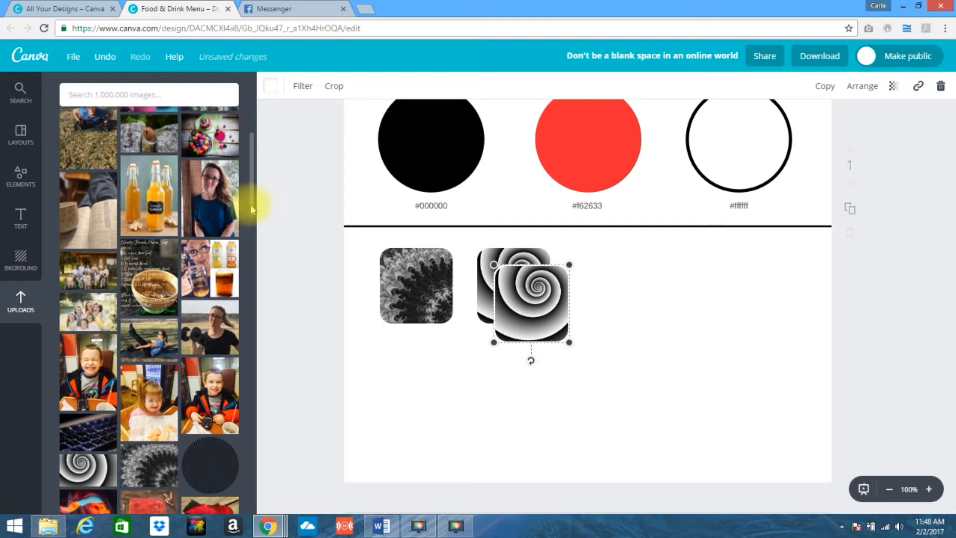
drag(253, 183, 255, 244)
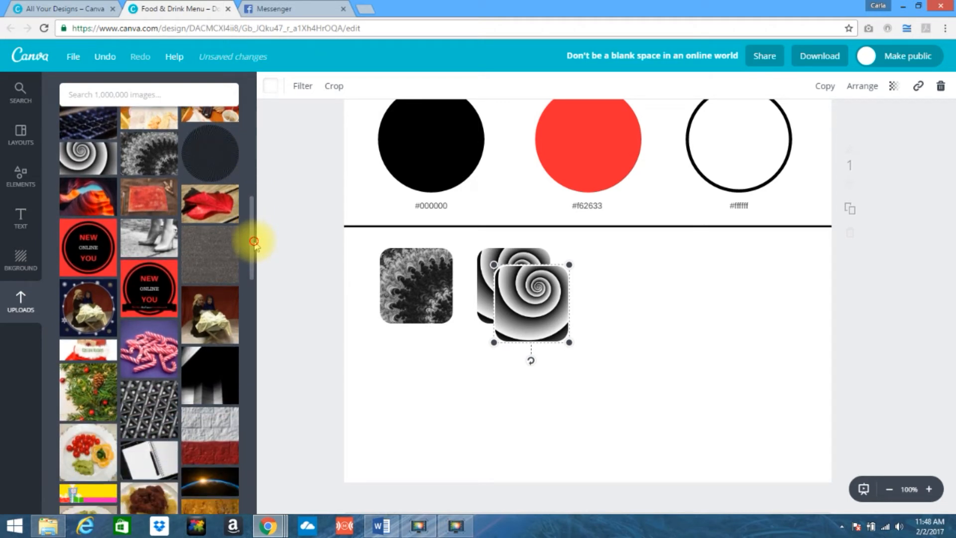
click(152, 204)
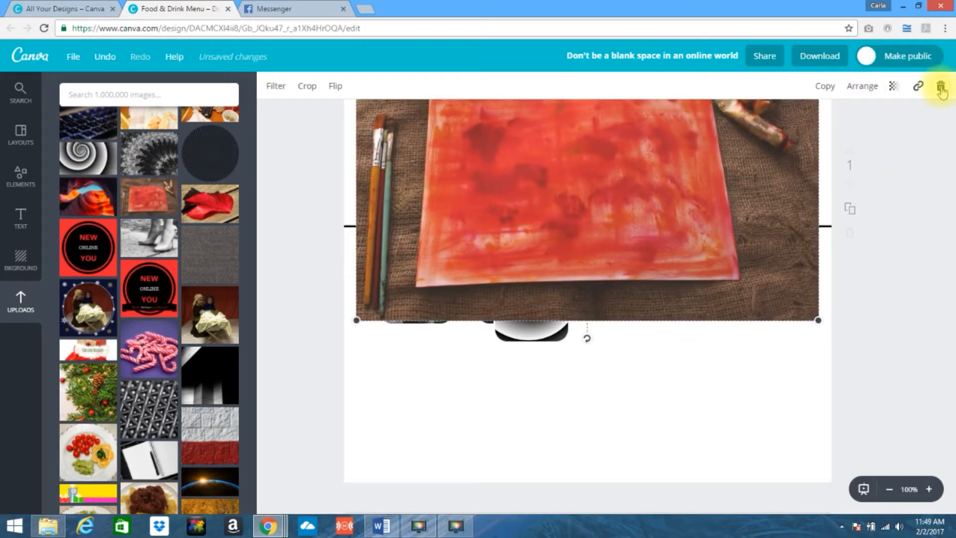
click(941, 89)
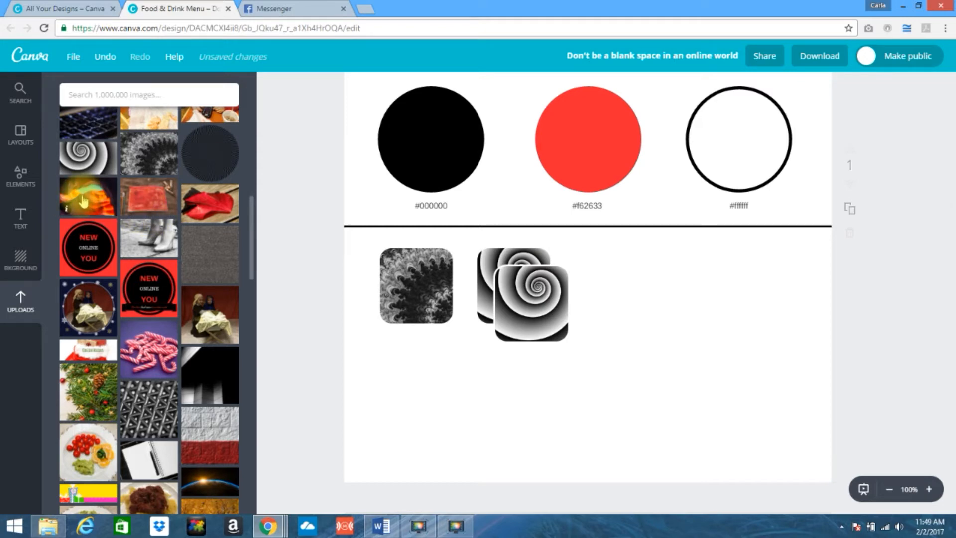
drag(83, 198, 633, 279)
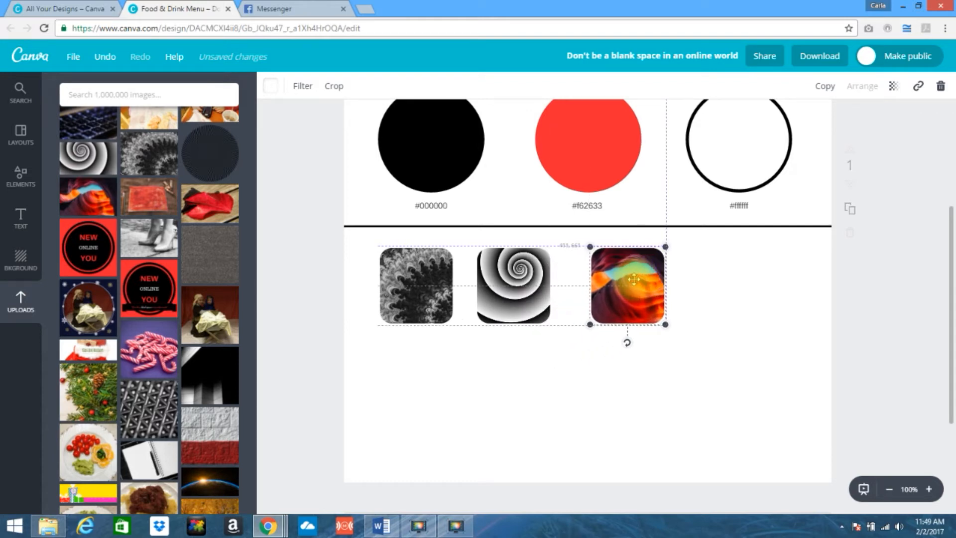
Step: Enlarge and shift the canyon image so only its red-orange folds fill the frame, and apply the crop
double_click(633, 279)
drag(686, 324, 774, 410)
drag(696, 317, 622, 258)
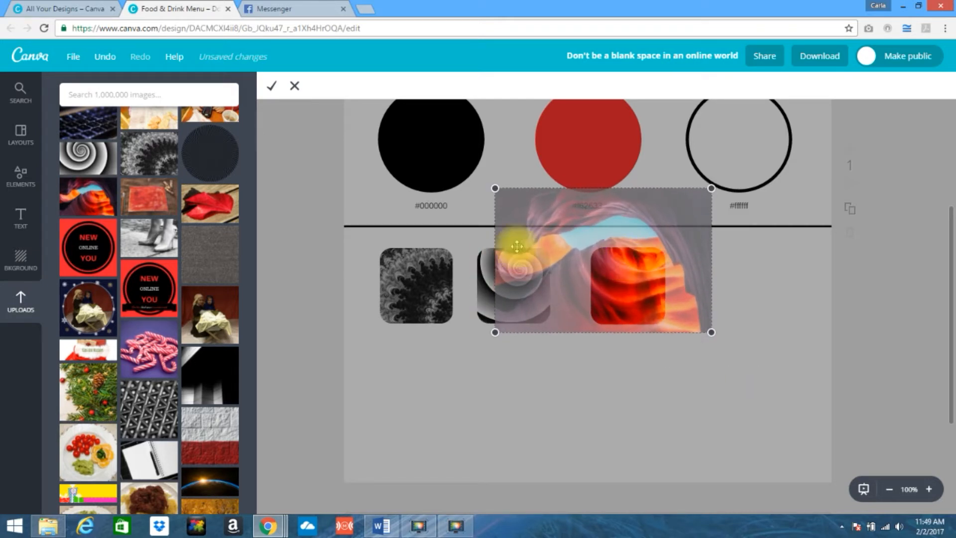
click(271, 87)
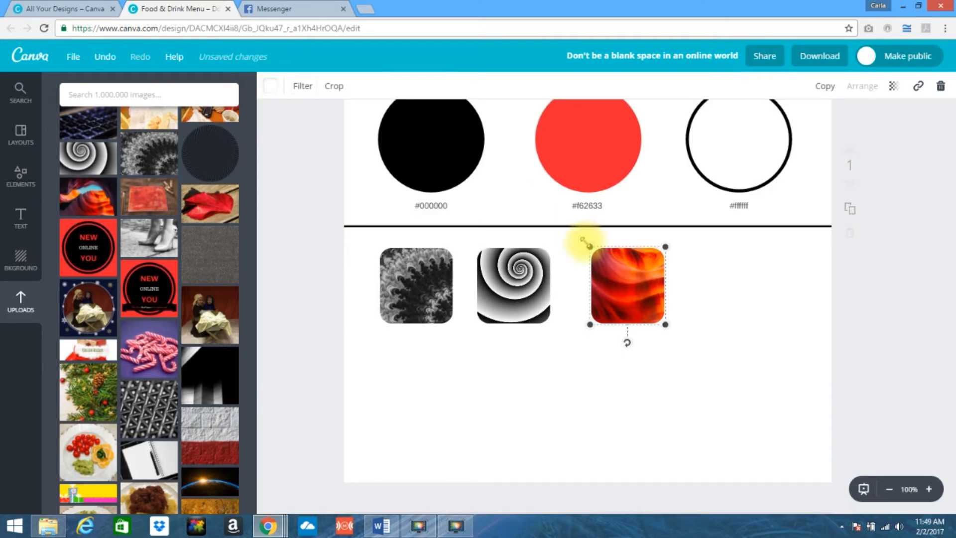
Step: Check the fourth image on the reference board, duplicate the canyon tile, and fill the copy with the notebook-and-pen image from the uploads
click(310, 12)
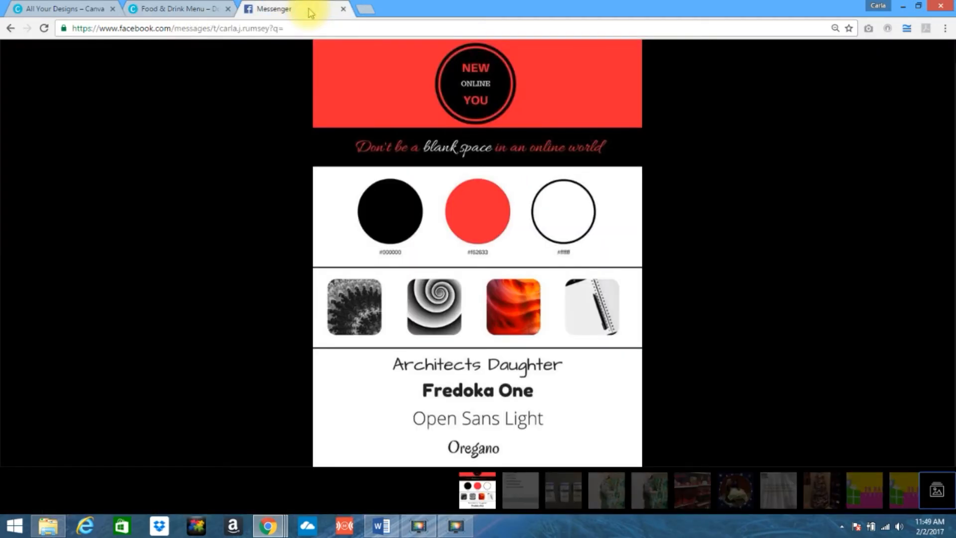
click(169, 6)
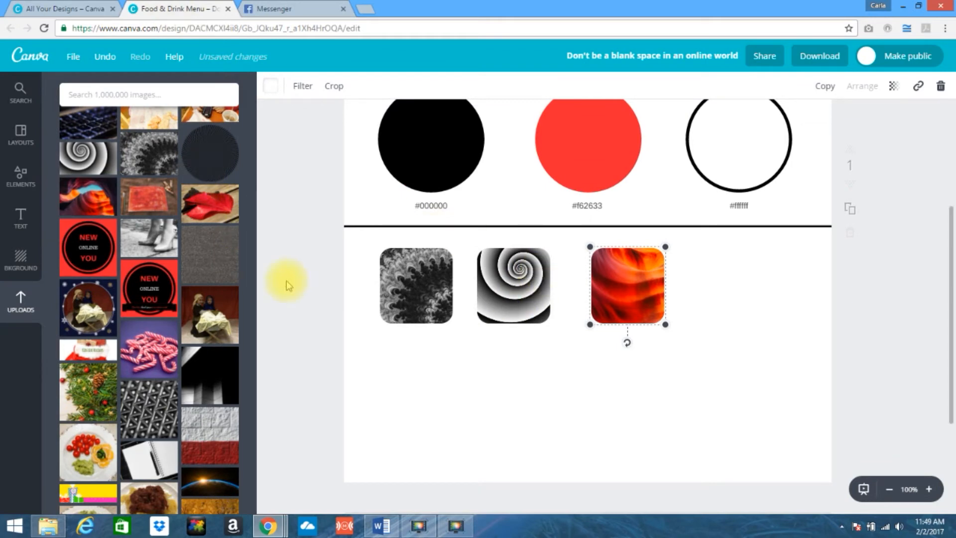
drag(250, 268, 246, 320)
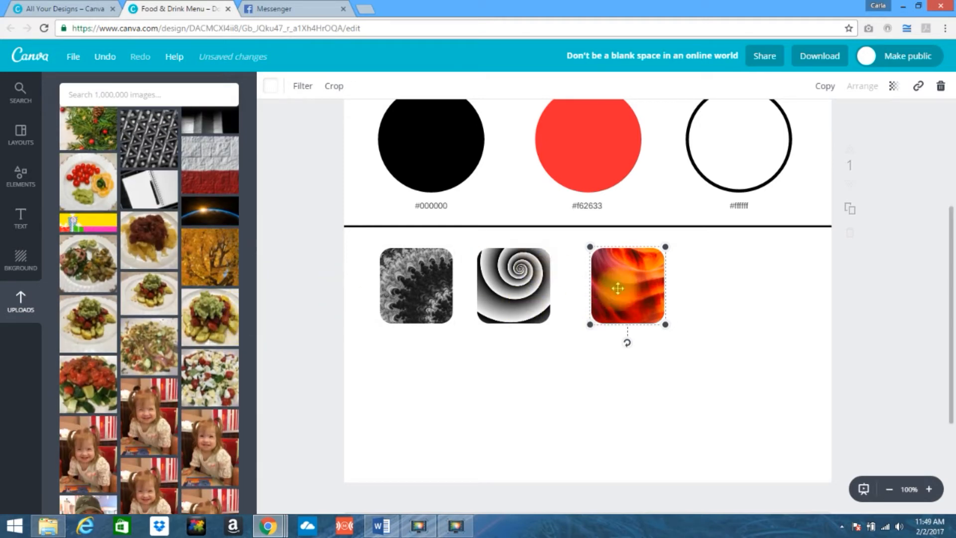
click(824, 87)
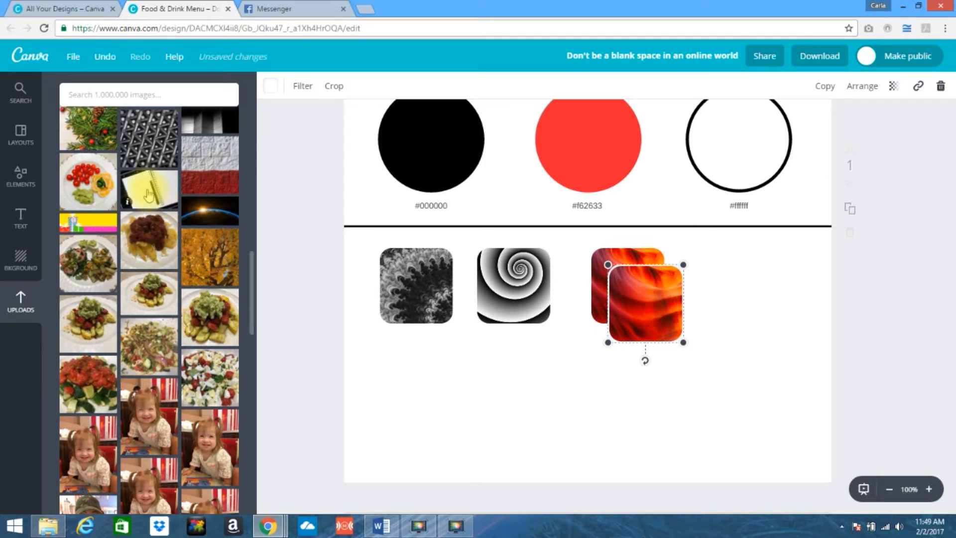
drag(149, 189, 634, 288)
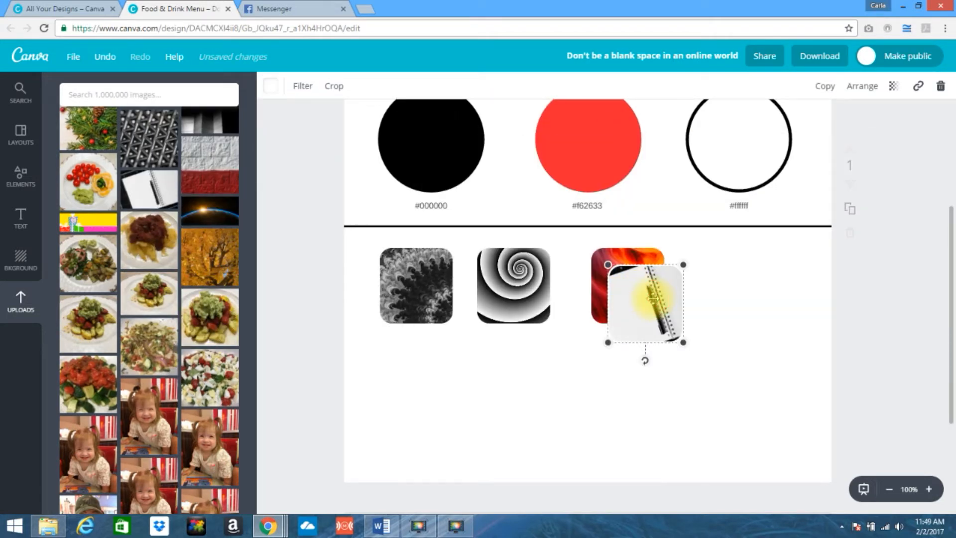
Step: Adjust the notebook image's position inside its frame against the reference board and apply the crop
double_click(653, 298)
drag(652, 298, 649, 301)
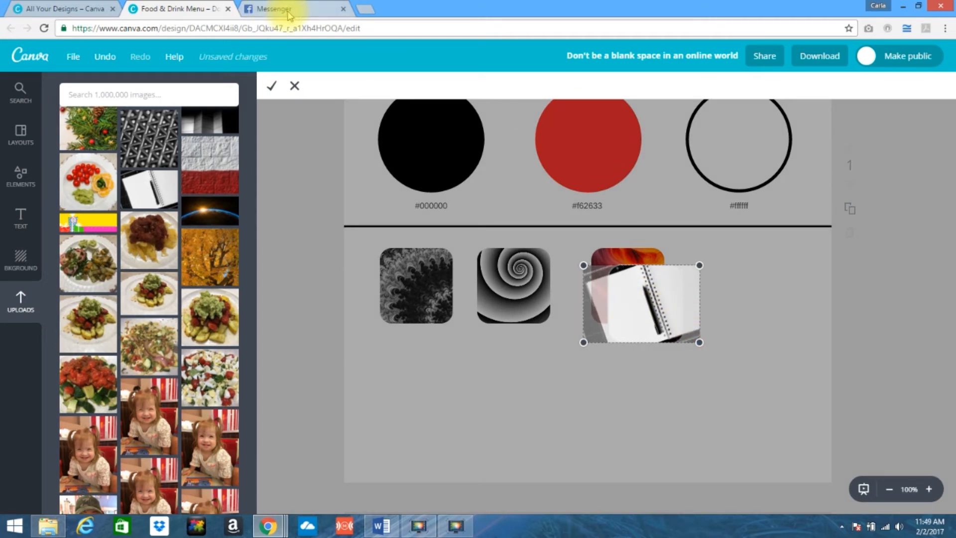
click(289, 15)
click(183, 11)
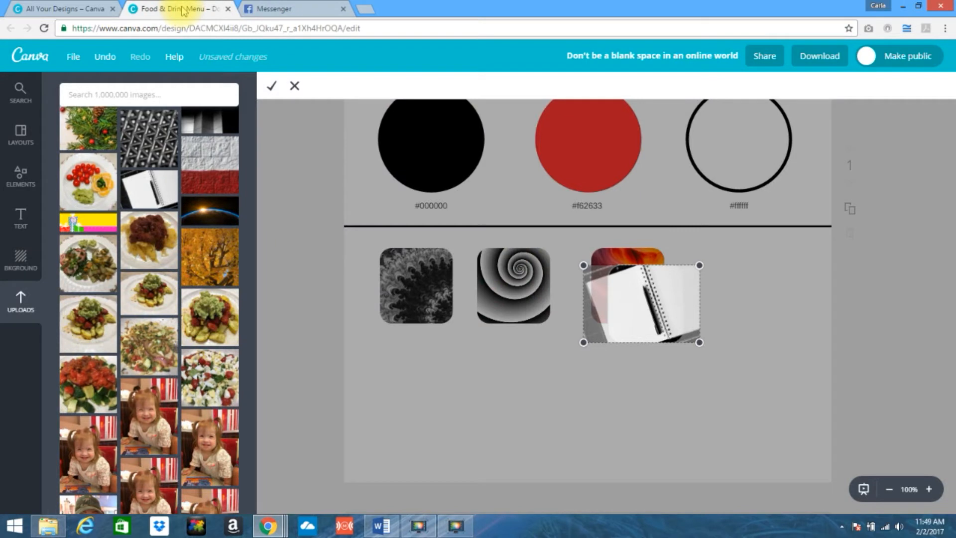
mouse_move(652, 298)
mouse_down()
mouse_move(663, 301)
mouse_move(657, 295)
mouse_up()
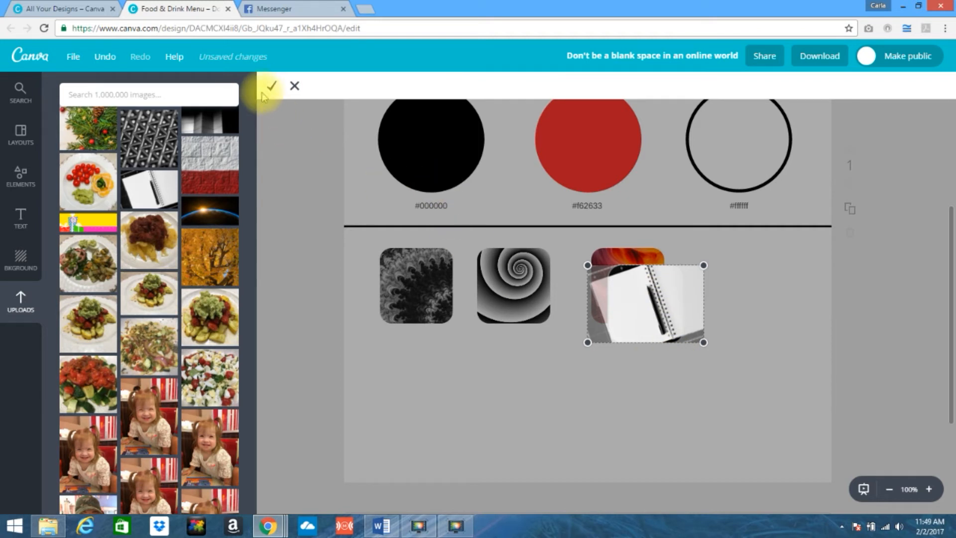
click(489, 369)
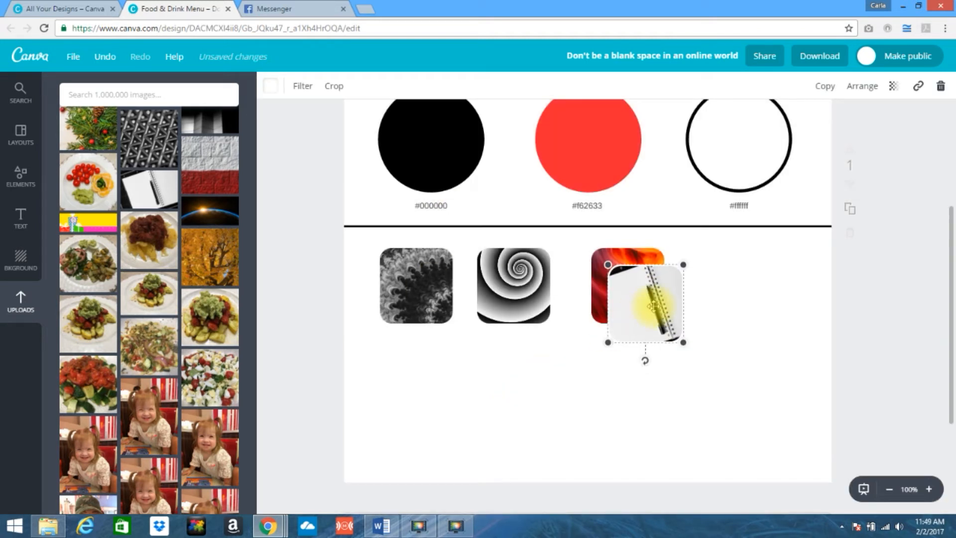
Step: Align the notebook tile with the other three and spread the four tiles evenly across the row beneath the divider
drag(643, 299, 737, 282)
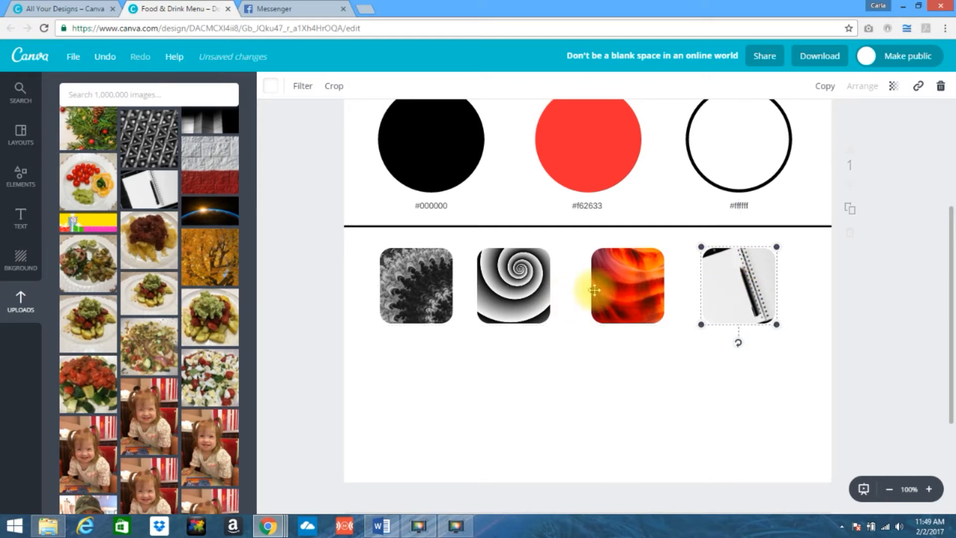
drag(412, 279, 401, 285)
drag(738, 291, 755, 290)
drag(638, 293, 658, 294)
drag(514, 280, 524, 282)
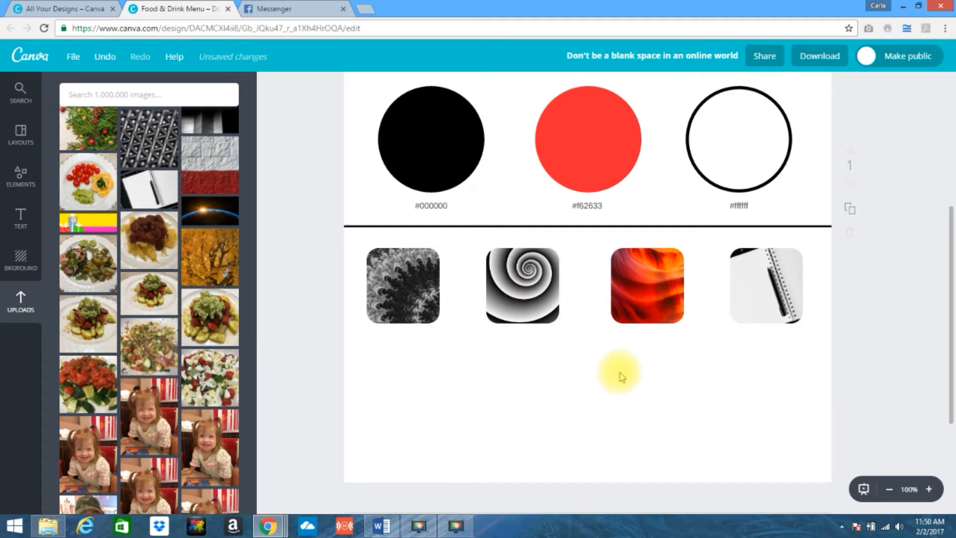
Step: Duplicate the black divider line and place the copy just below the row of image tiles
click(403, 225)
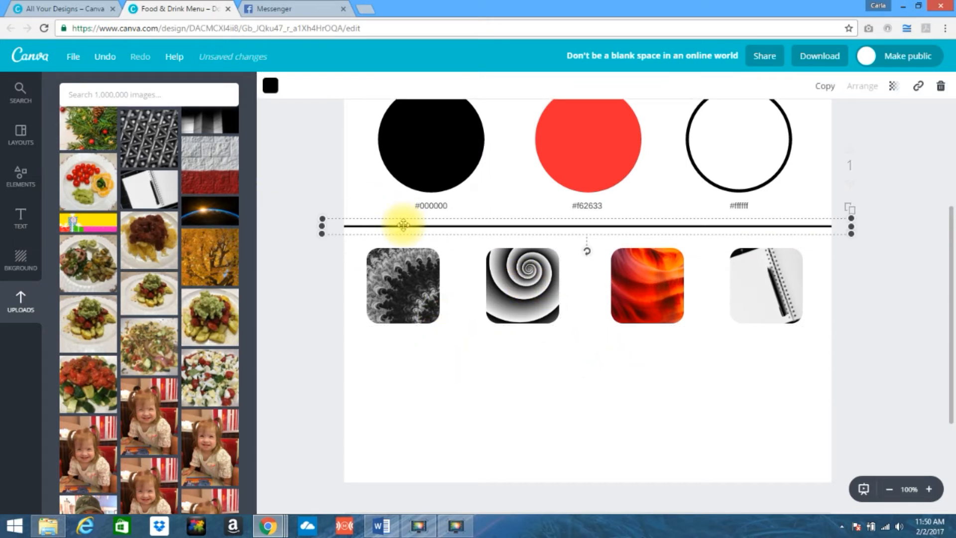
click(824, 88)
drag(604, 242, 582, 343)
click(610, 391)
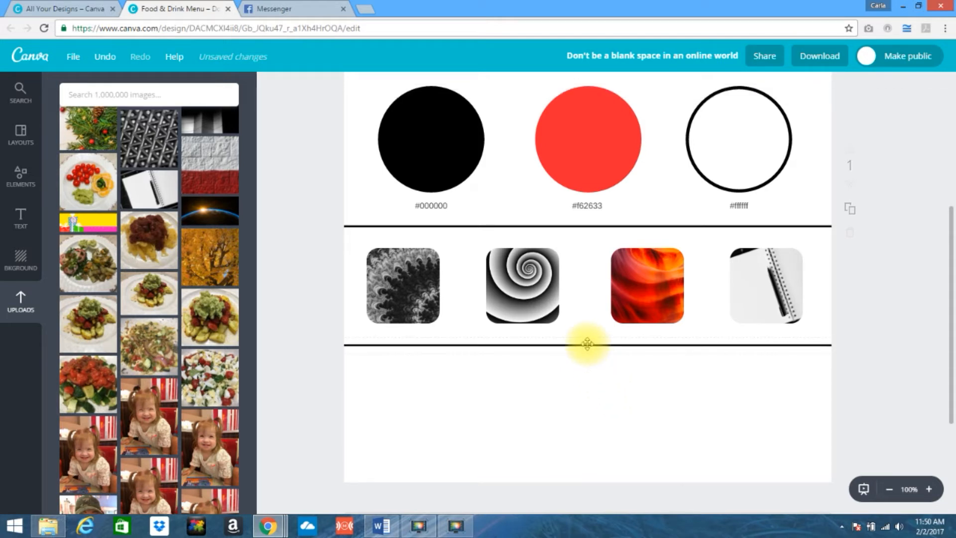
drag(587, 347, 586, 348)
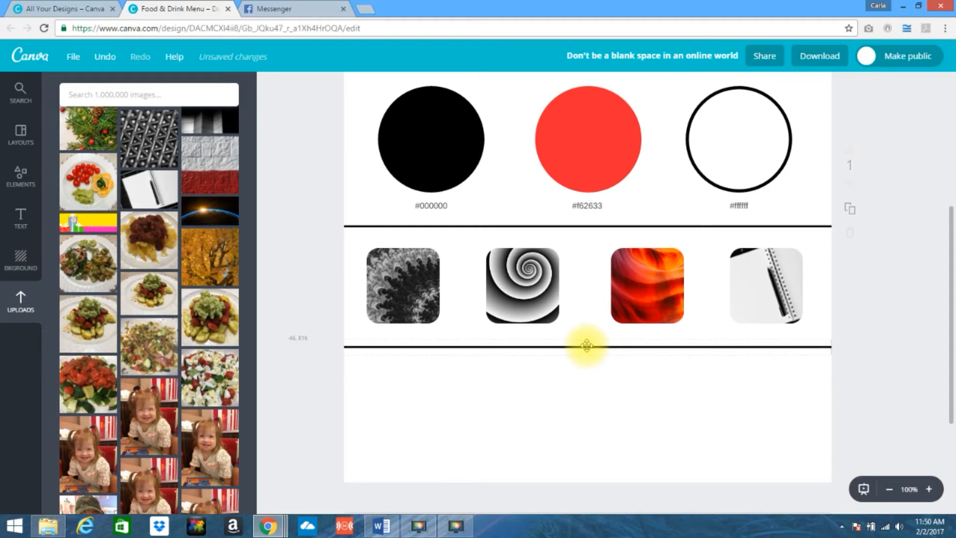
Step: Check the font names on the reference board and add a subheading text box to the page
click(291, 9)
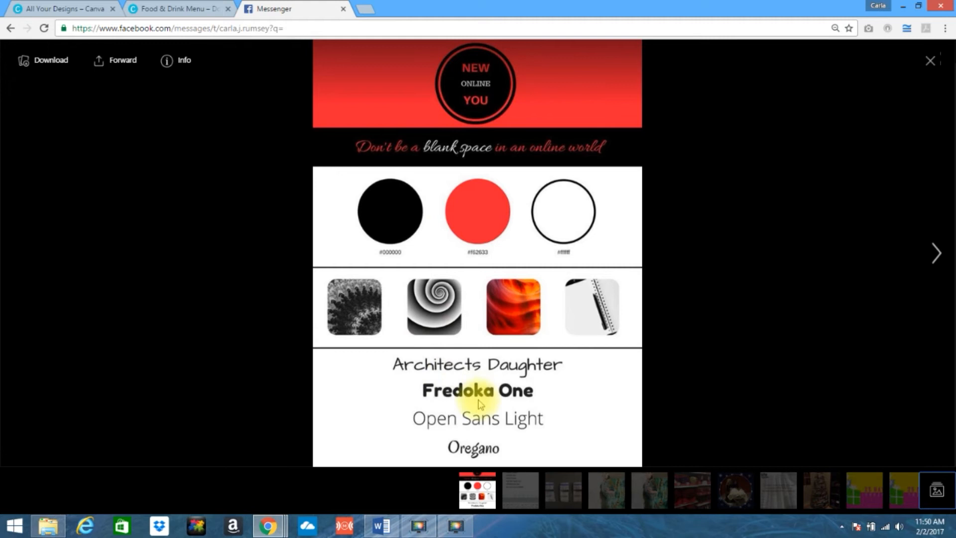
click(174, 10)
click(19, 219)
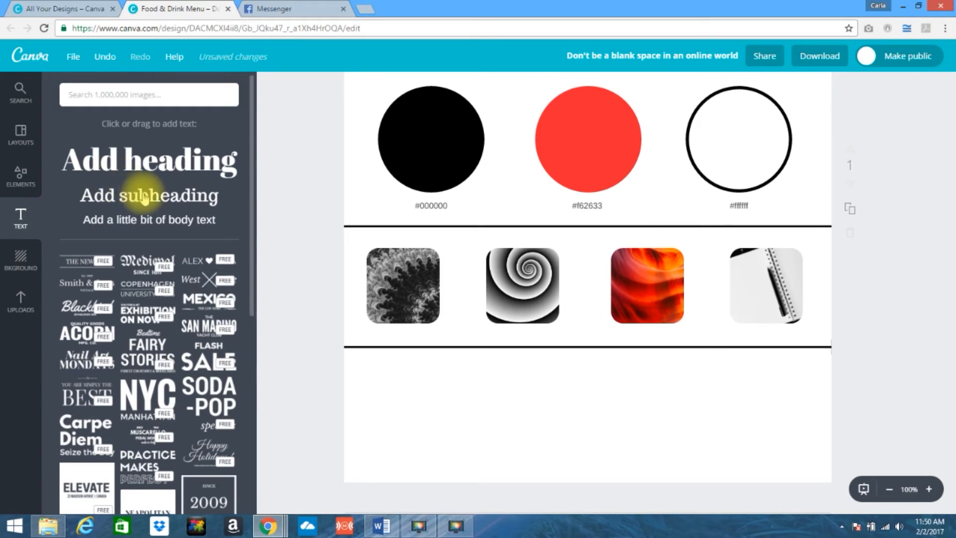
click(146, 199)
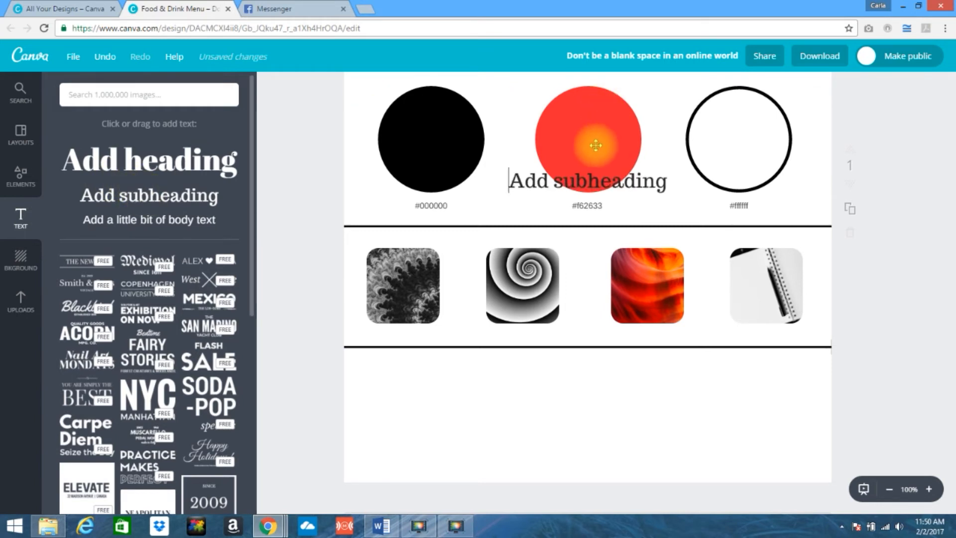
click(589, 181)
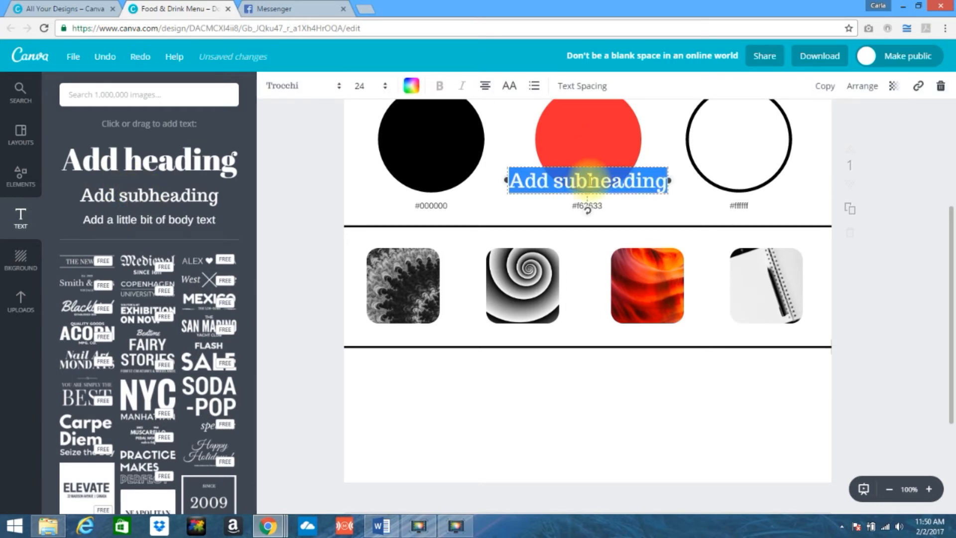
Step: Check the first font on the reference board and set the subheading's font to Architects Daughter
click(299, 9)
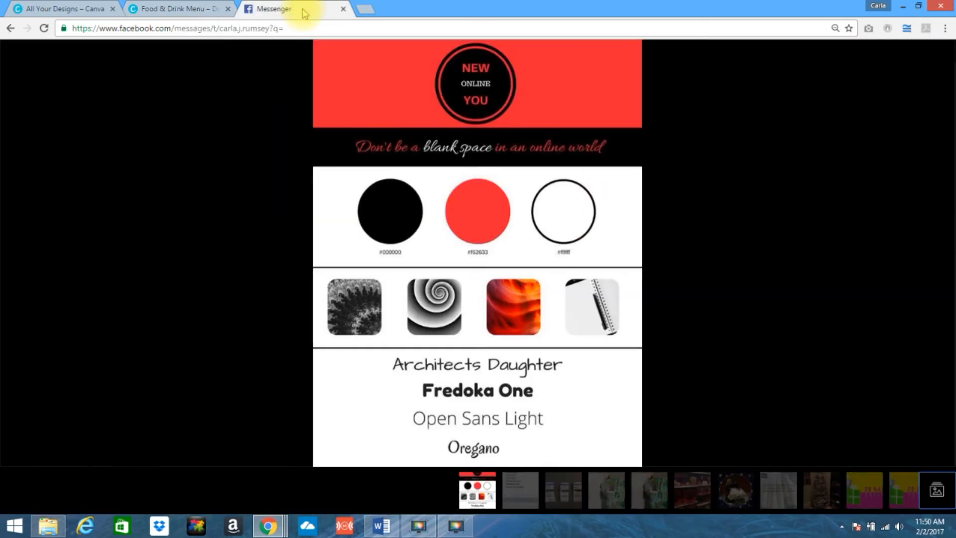
click(193, 10)
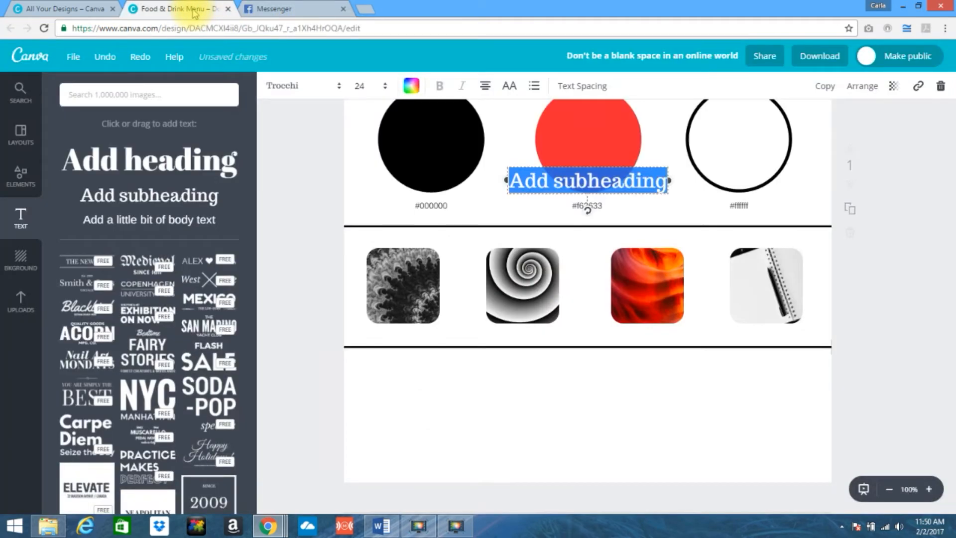
click(340, 89)
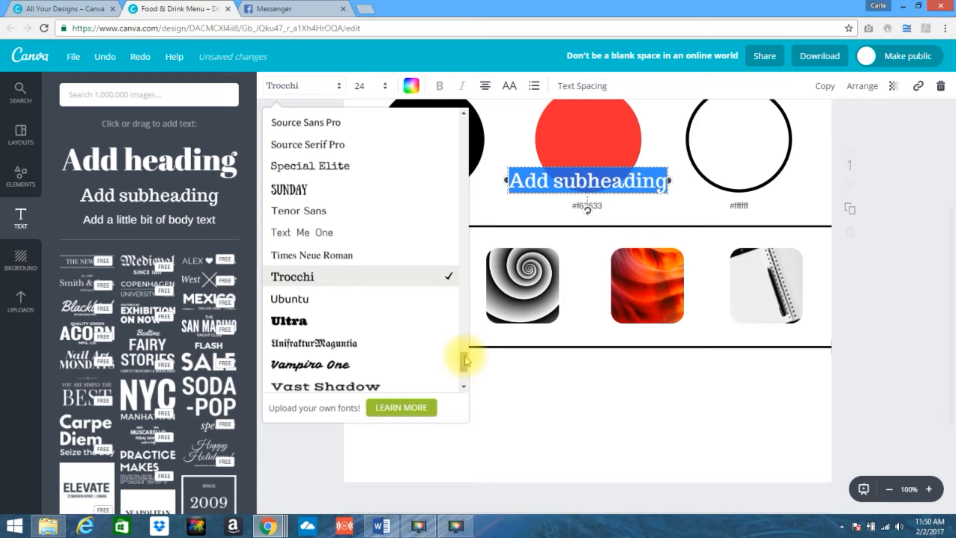
drag(464, 364, 467, 103)
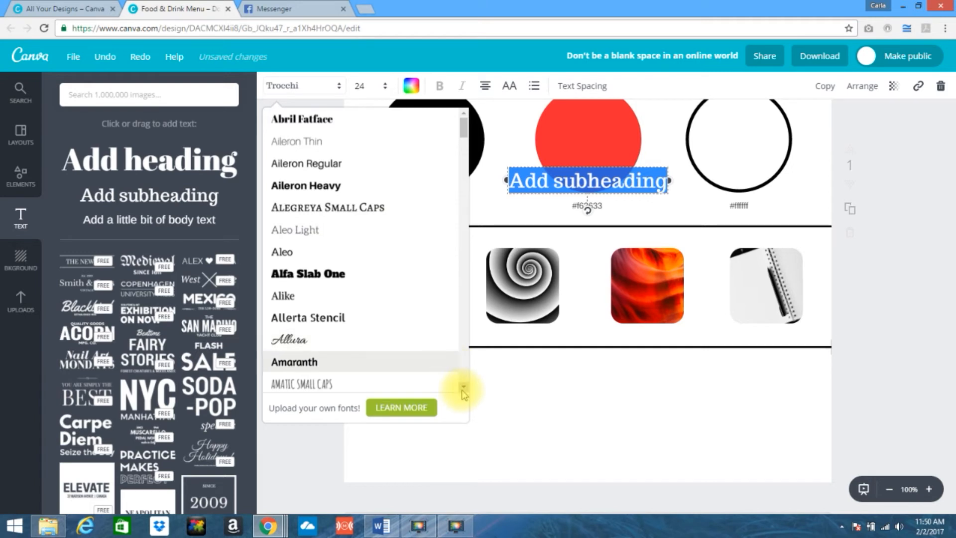
scroll(464, 391, down, 3)
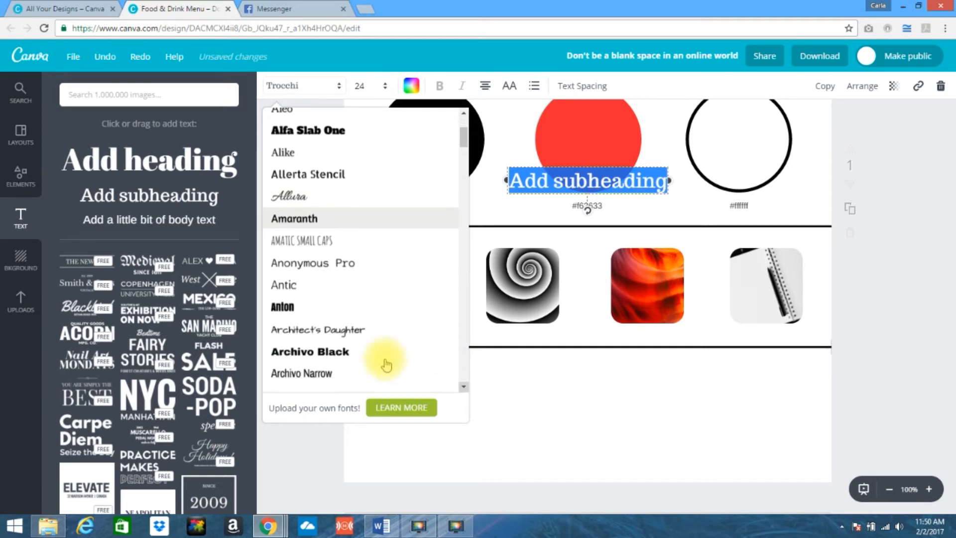
click(341, 336)
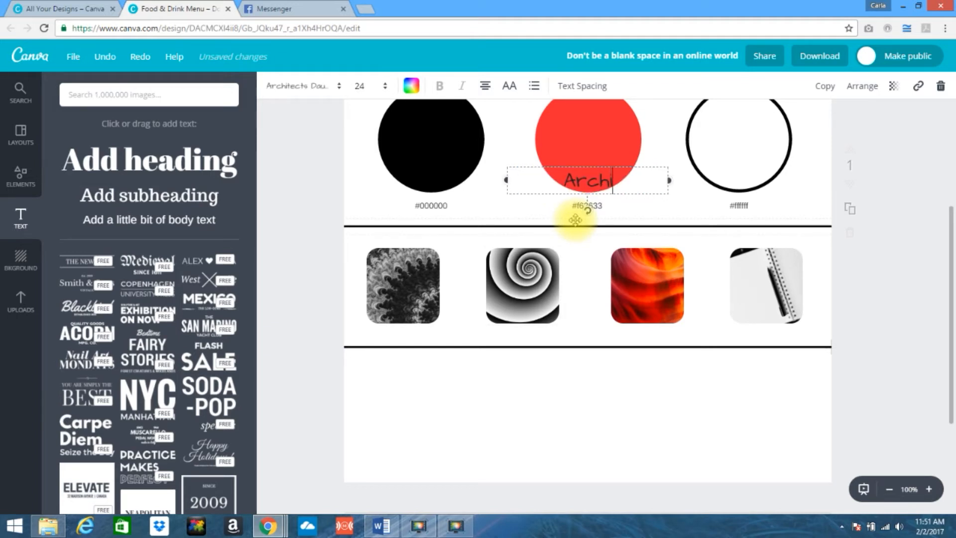
Step: Replace the subheading text with "Architects Daughter" and place it just below the lower divider line, near the page's centre
text(aughter)
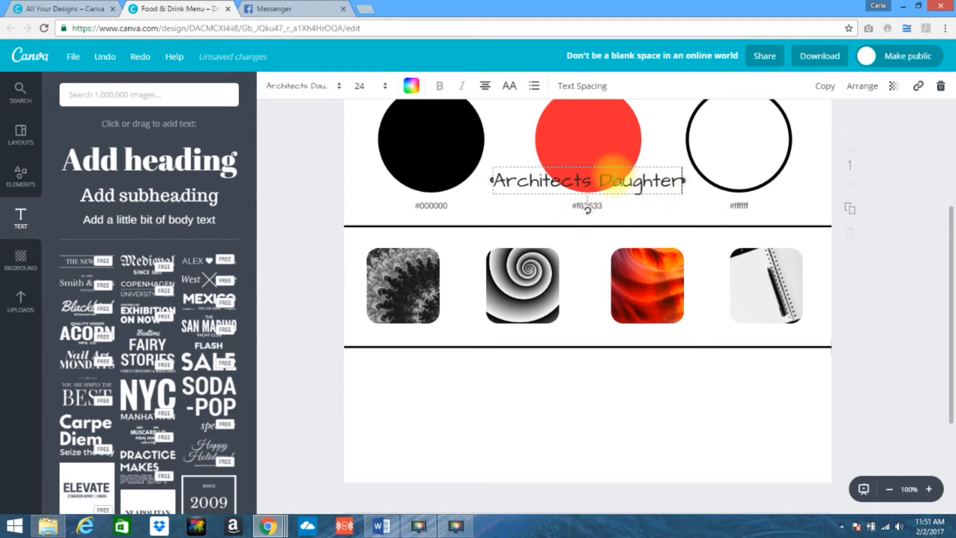
drag(661, 182, 651, 368)
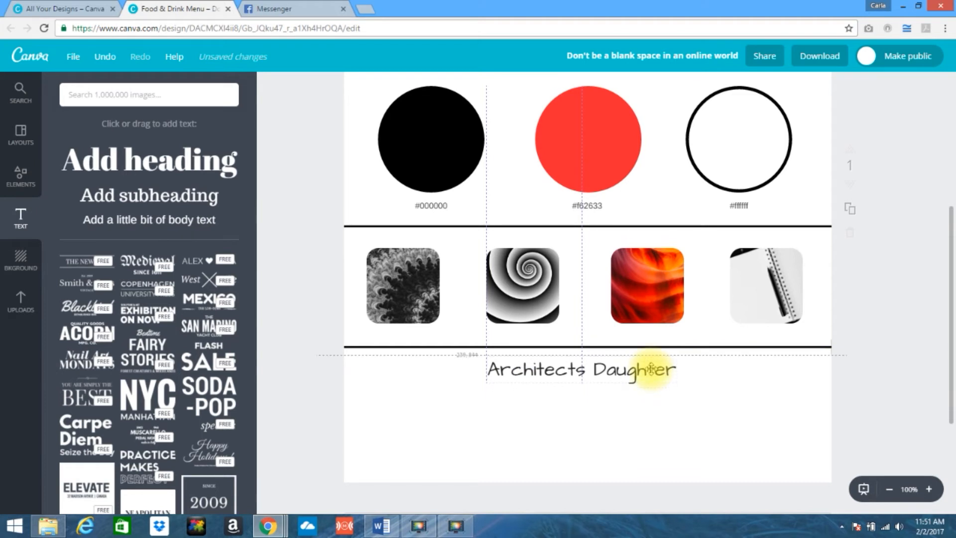
Step: Check the second font on the reference board and duplicate the Architects Daughter text
click(295, 8)
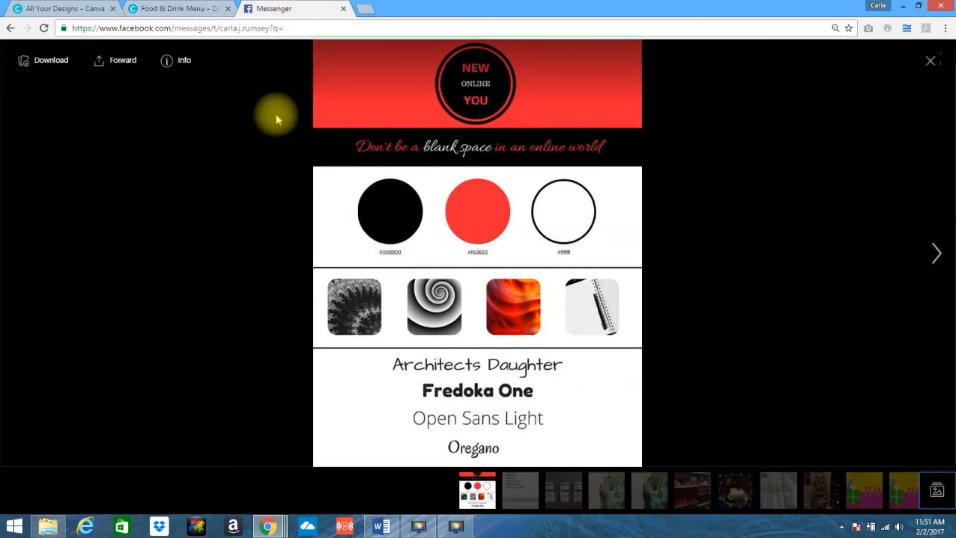
click(189, 10)
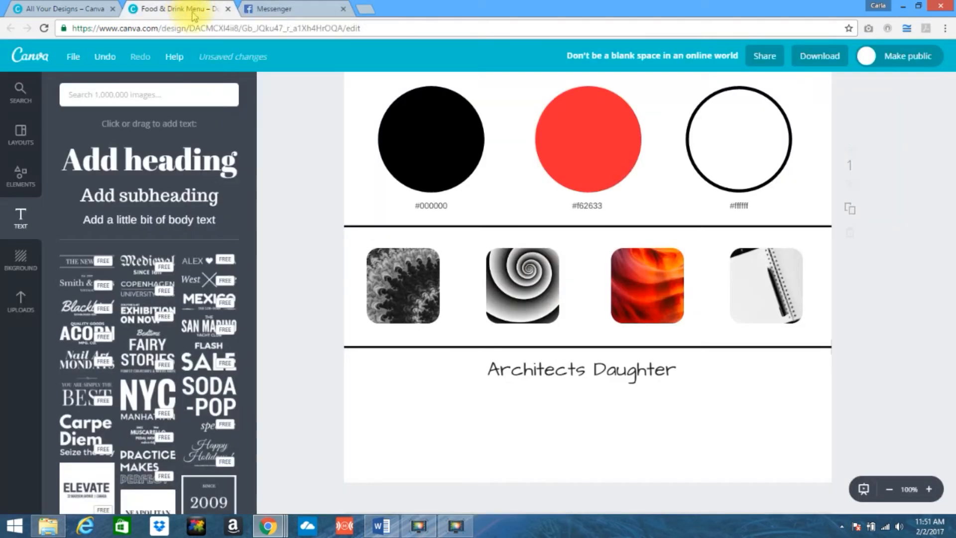
click(535, 371)
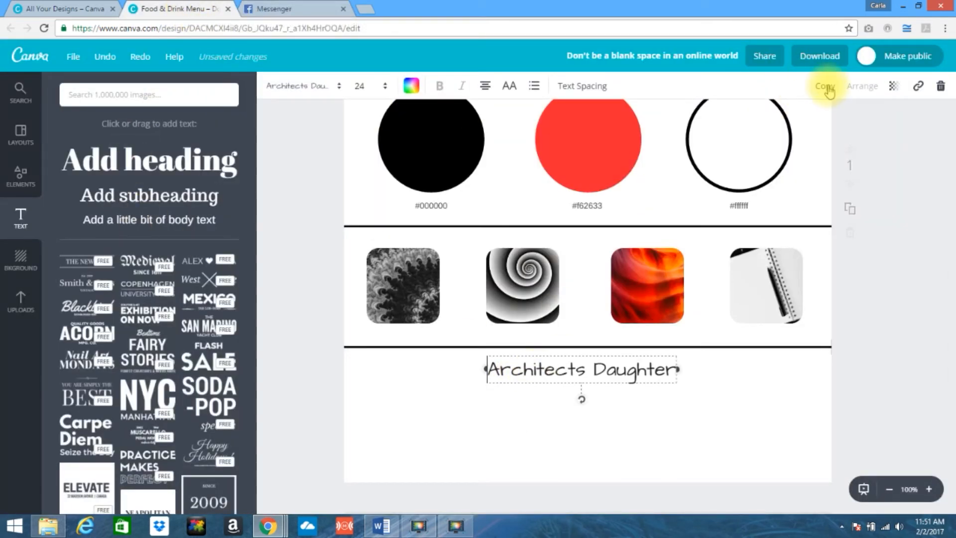
click(616, 394)
text(Architects Daughter)
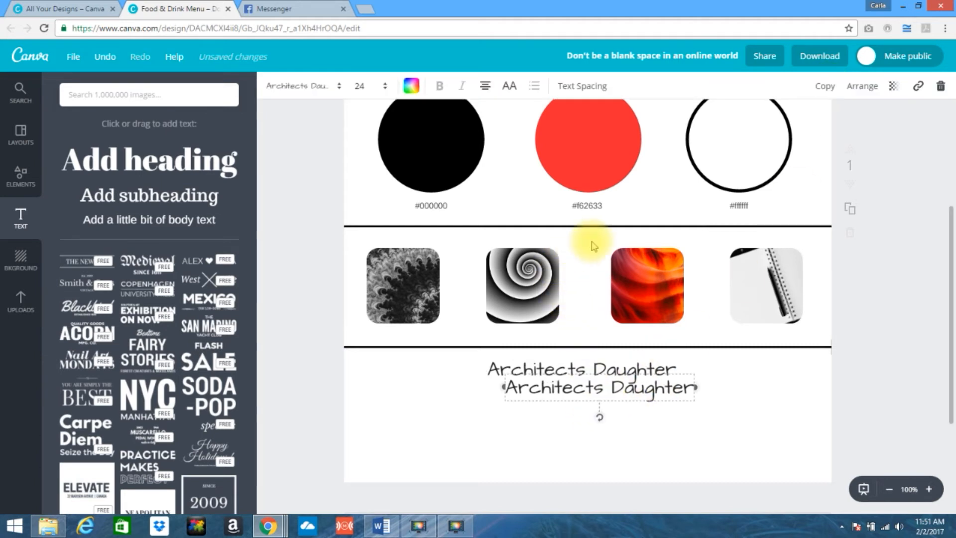
Step: Select all the text in the duplicated line and set its font to Fredoka One
double_click(585, 388)
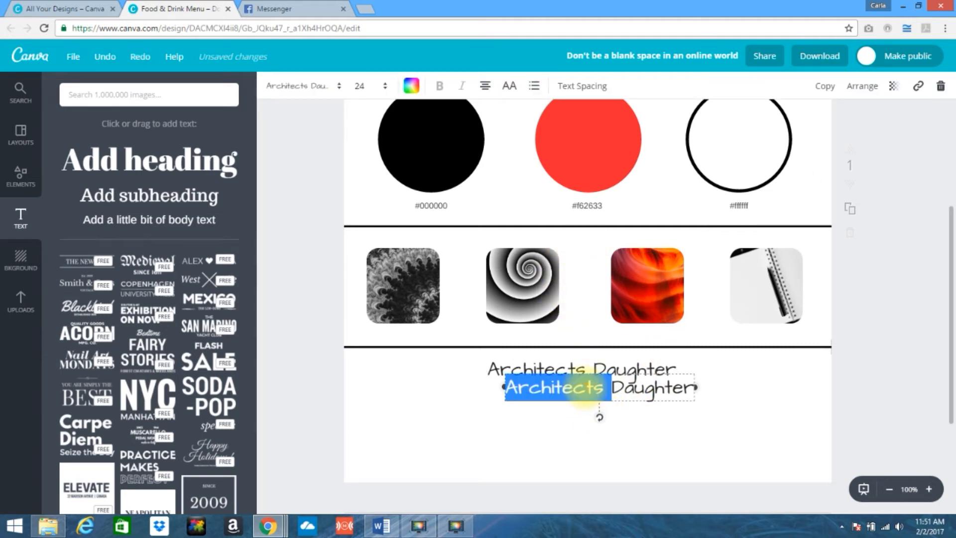
click(588, 390)
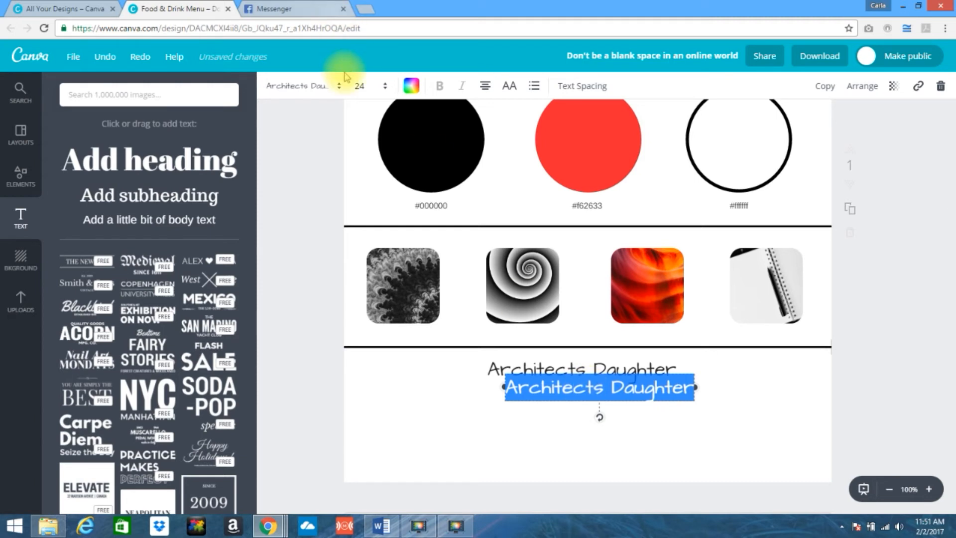
click(339, 89)
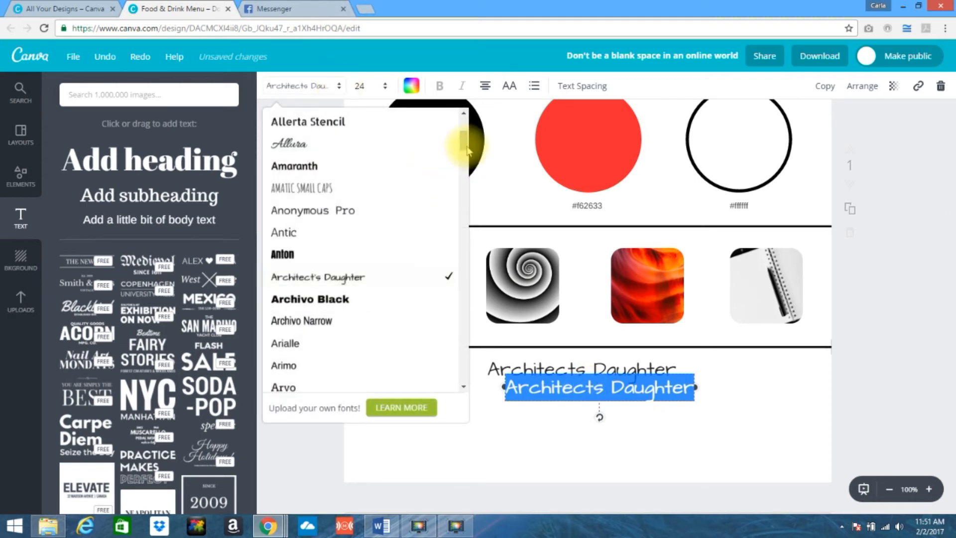
drag(463, 142, 466, 199)
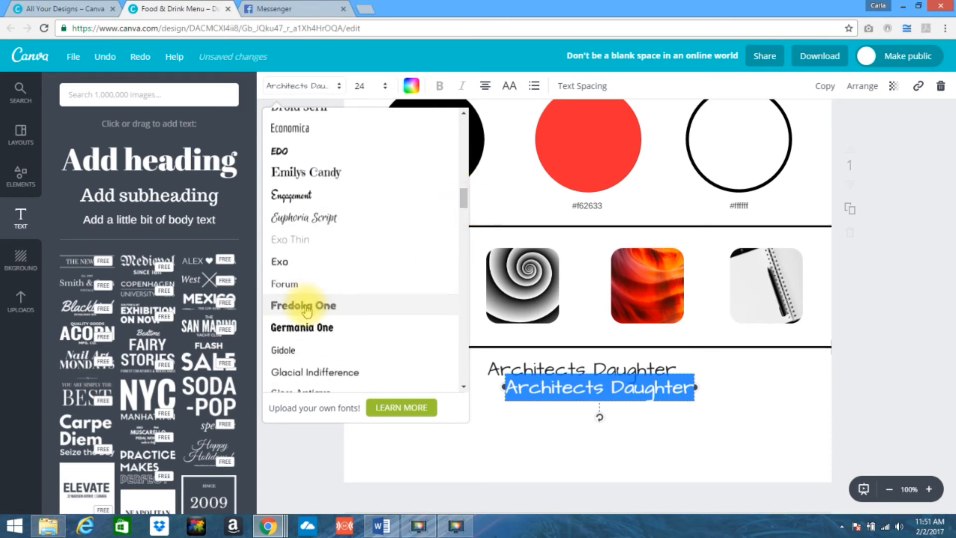
click(564, 401)
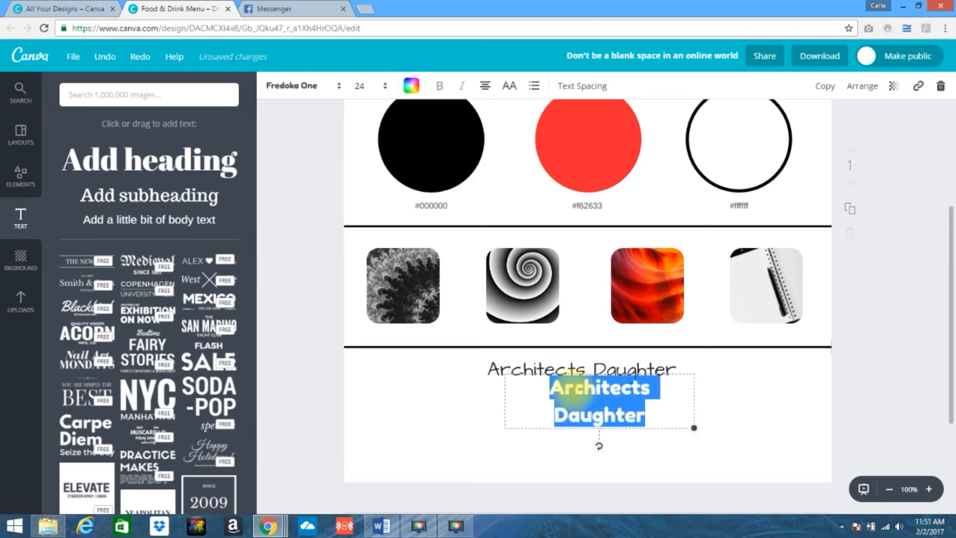
Step: Replace the copy's text with "Fredoka One" and align it directly beneath the Architects Daughter line
text(Fredoka One)
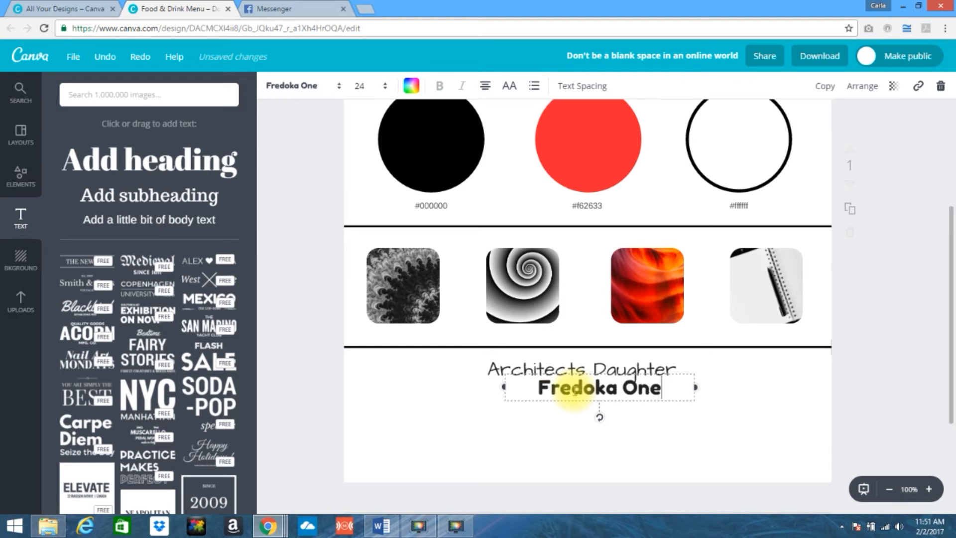
click(648, 433)
drag(599, 385, 581, 397)
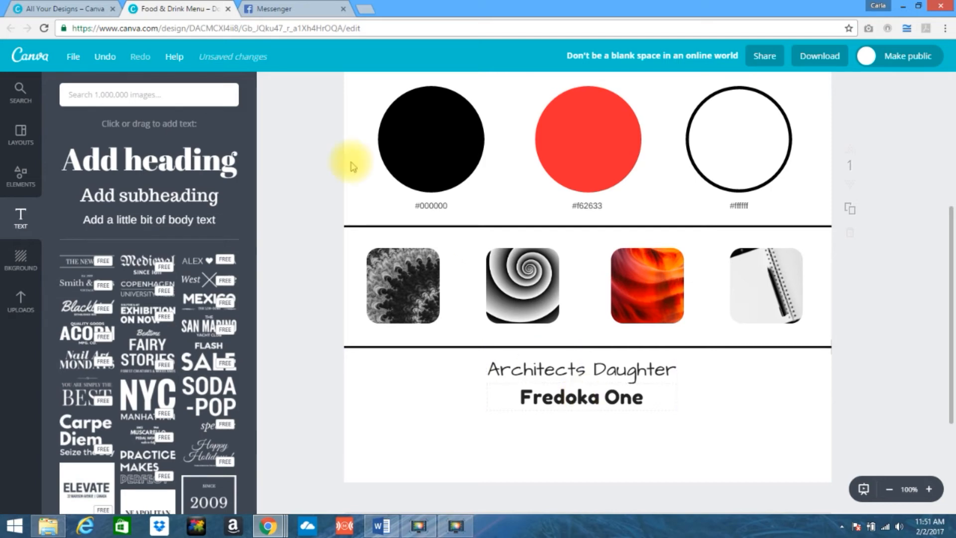
Step: Check the third font on the reference board and duplicate the Fredoka One text
click(288, 9)
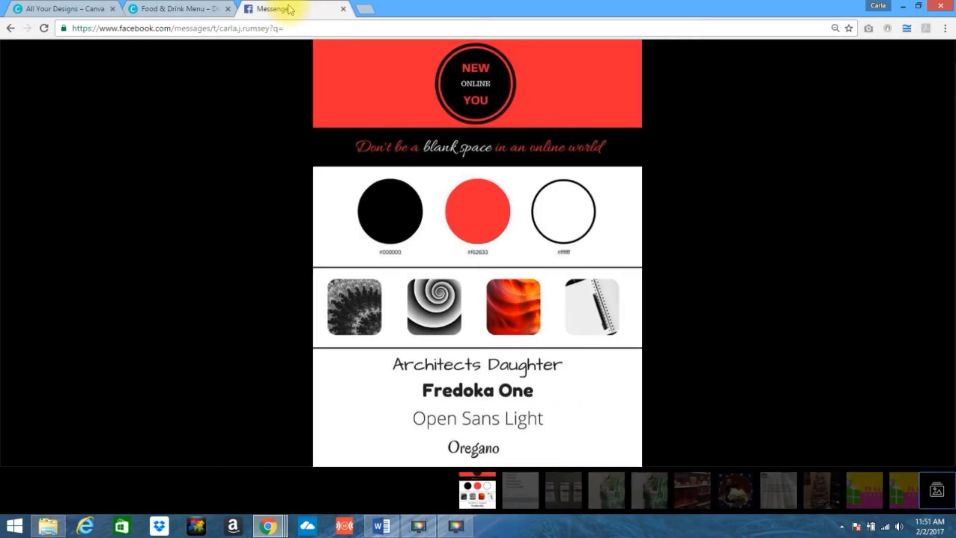
click(187, 8)
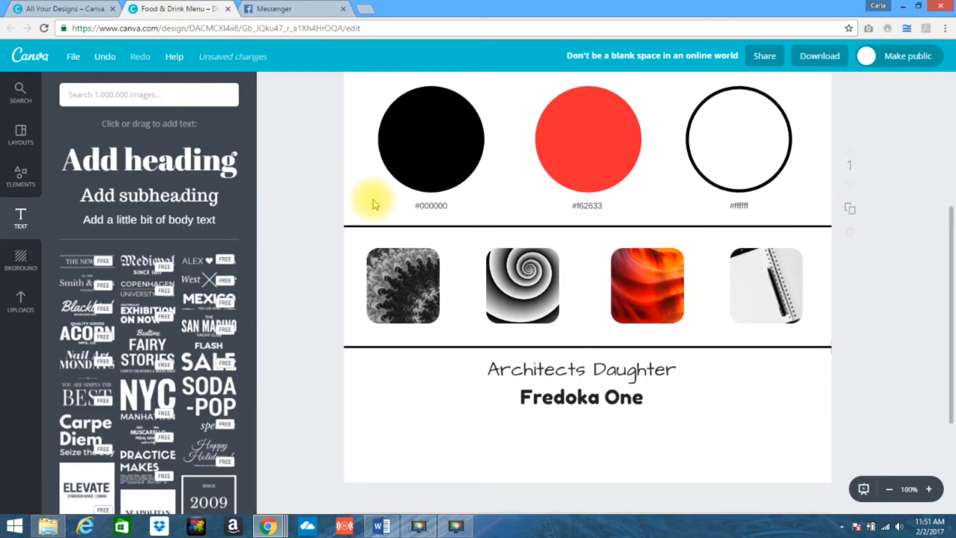
click(593, 398)
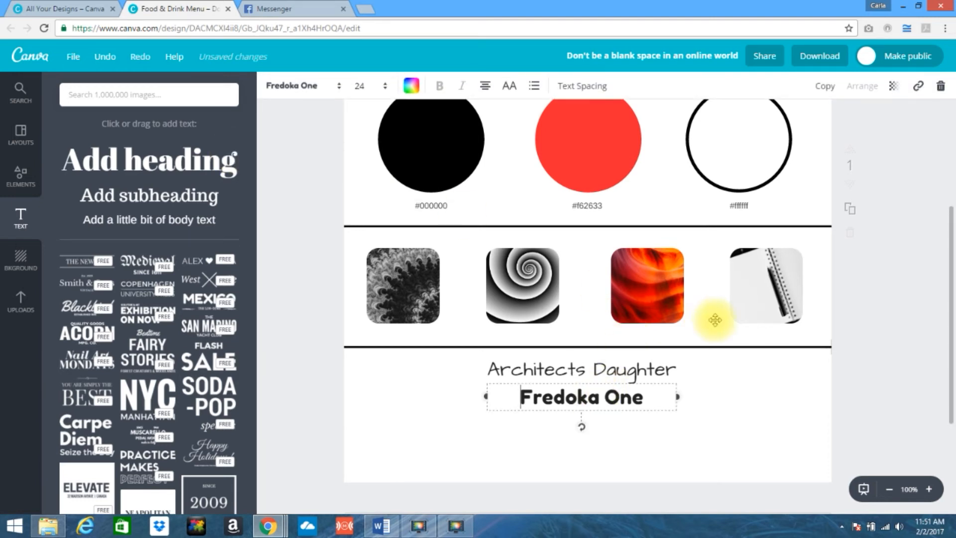
click(824, 88)
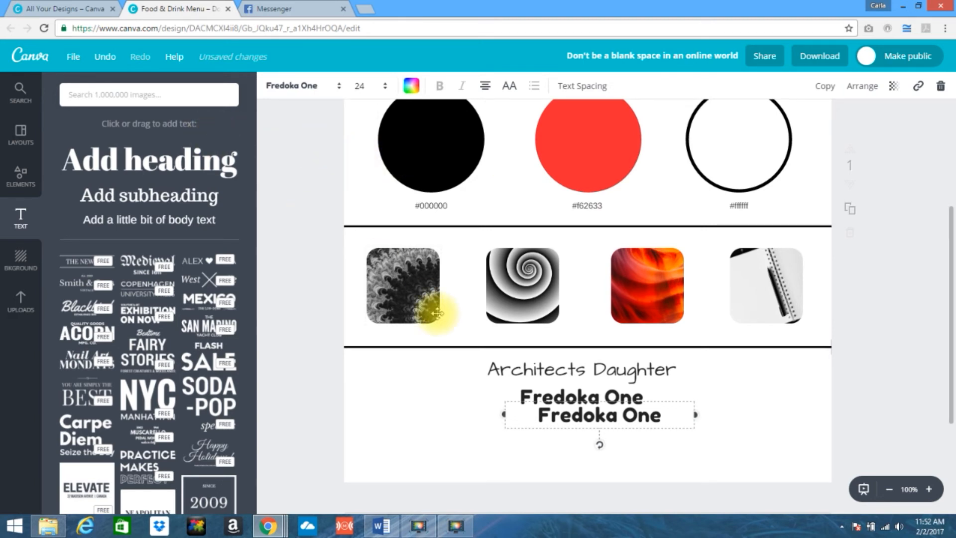
Step: Set the font of the duplicated Fredoka One line to Open Sans Light
click(337, 88)
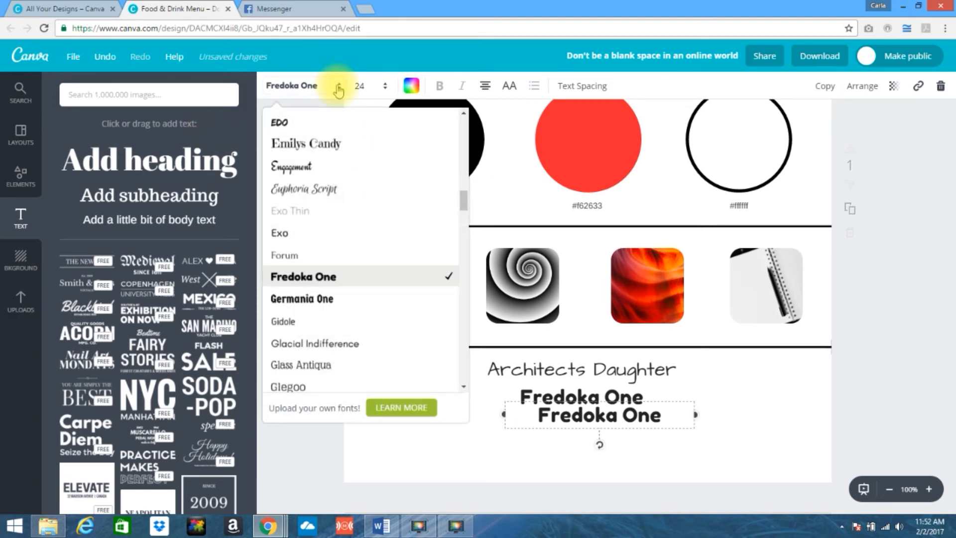
drag(466, 199, 467, 283)
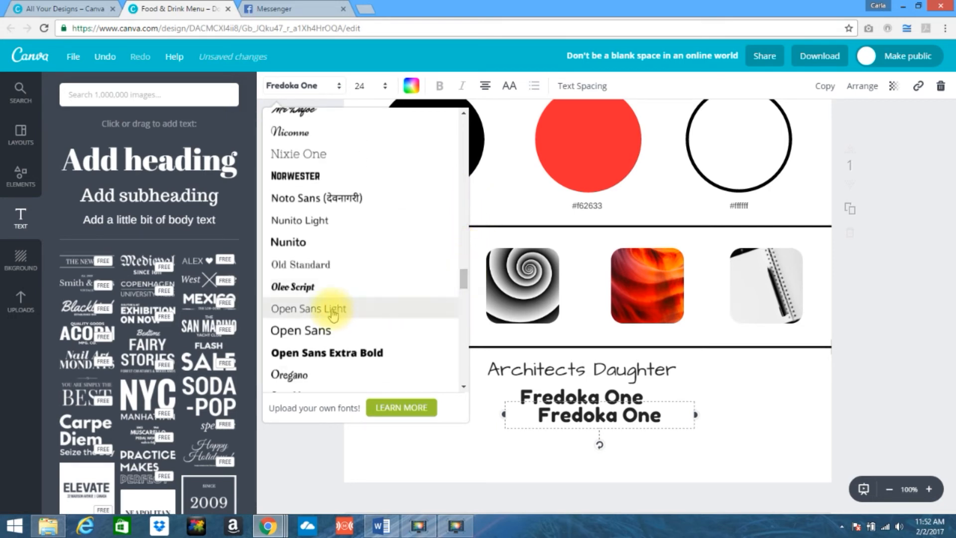
click(632, 423)
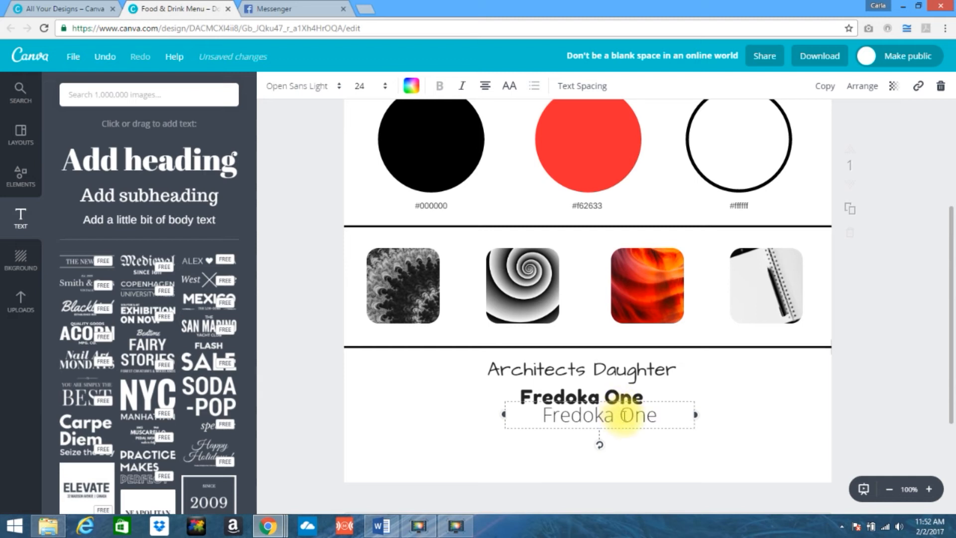
Step: Replace the copy's text with "Open Sans Light" and align it directly beneath the Fredoka One line
double_click(623, 416)
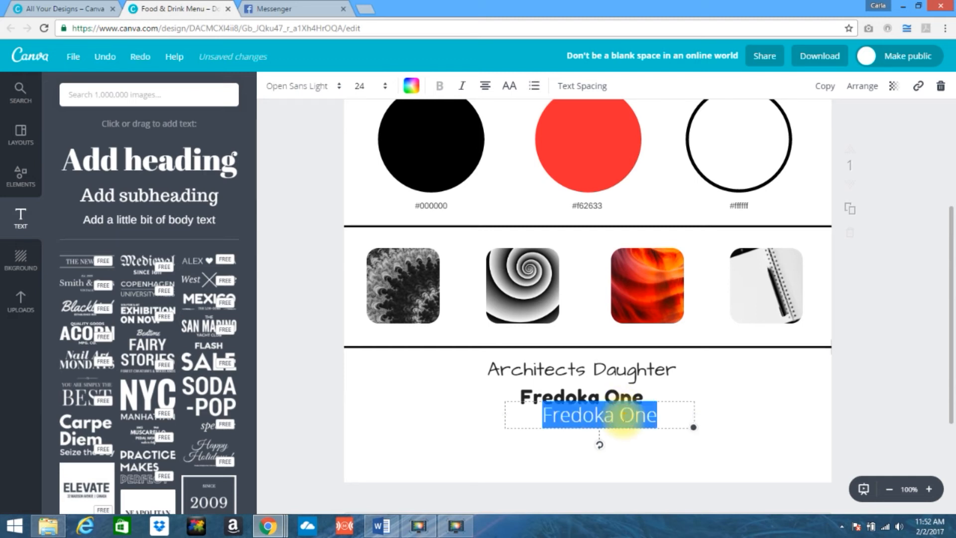
text(Open Sans Light)
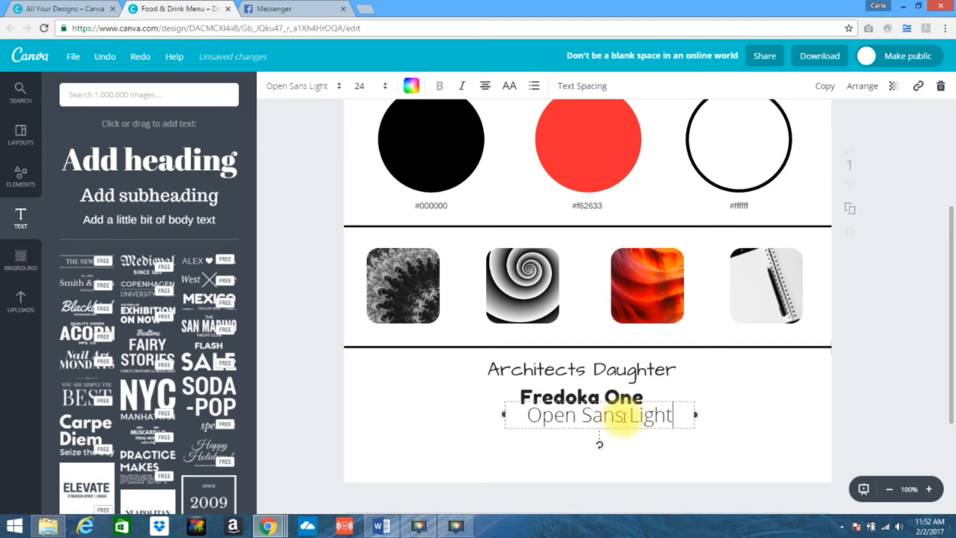
click(691, 454)
mouse_move(623, 415)
mouse_down()
mouse_move(593, 427)
mouse_move(605, 423)
mouse_up()
click(572, 461)
Step: Check the fourth font on the reference board and duplicate the Open Sans Light text
click(298, 9)
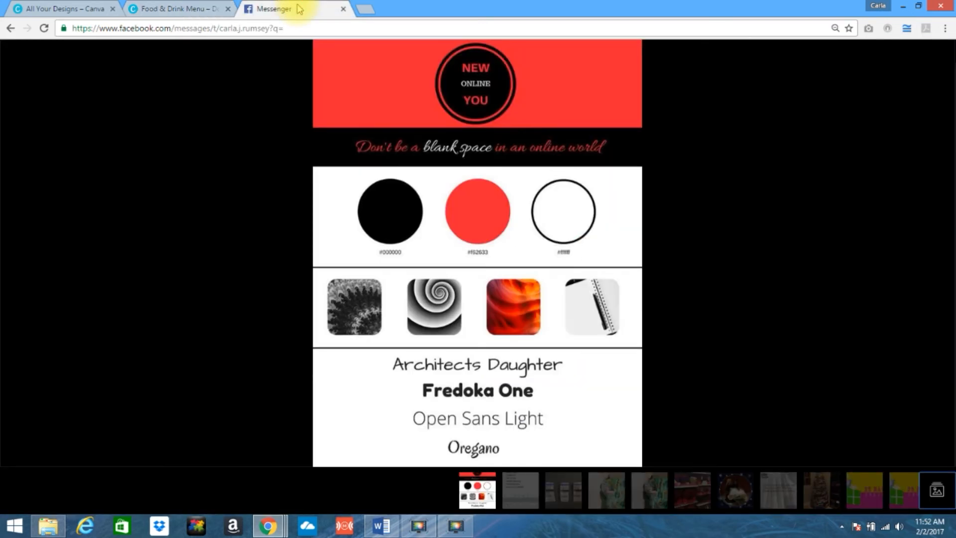
click(194, 15)
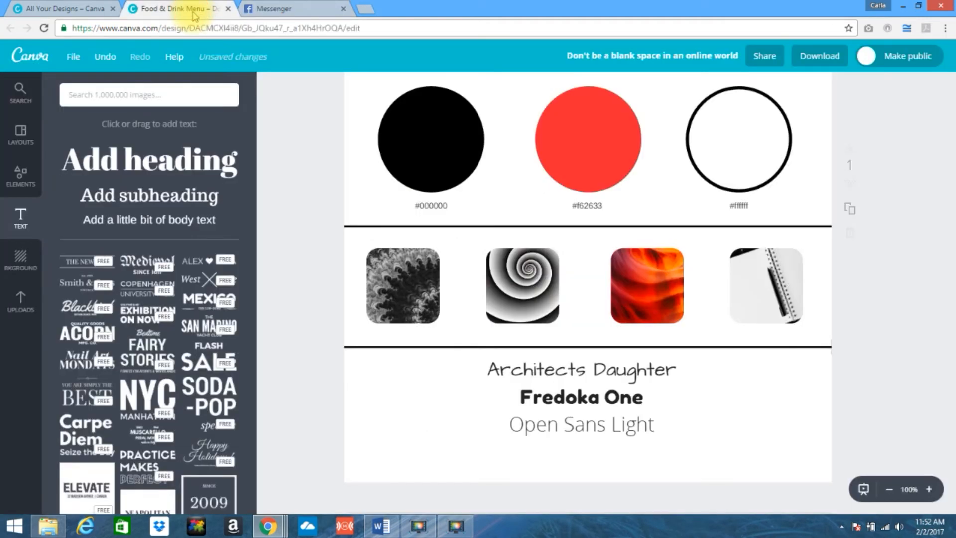
click(576, 426)
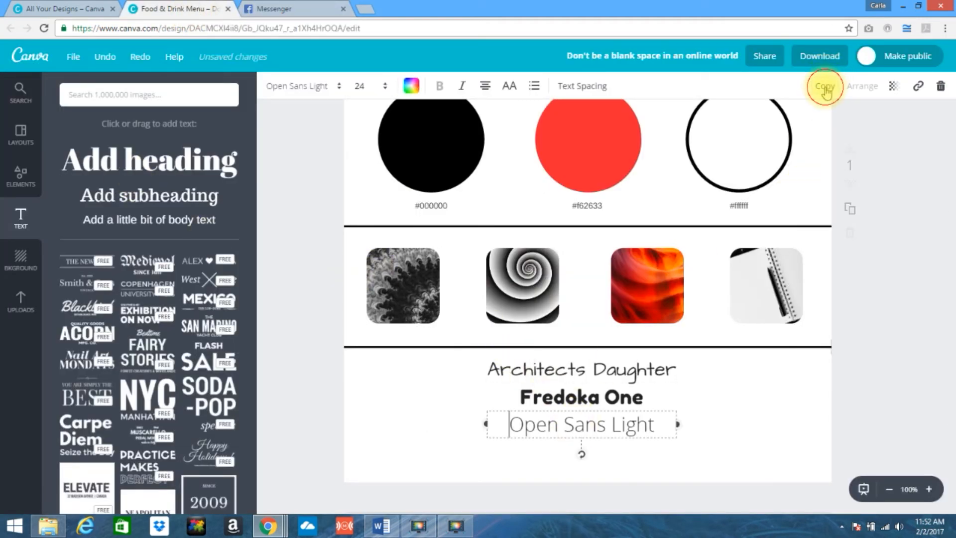
click(825, 87)
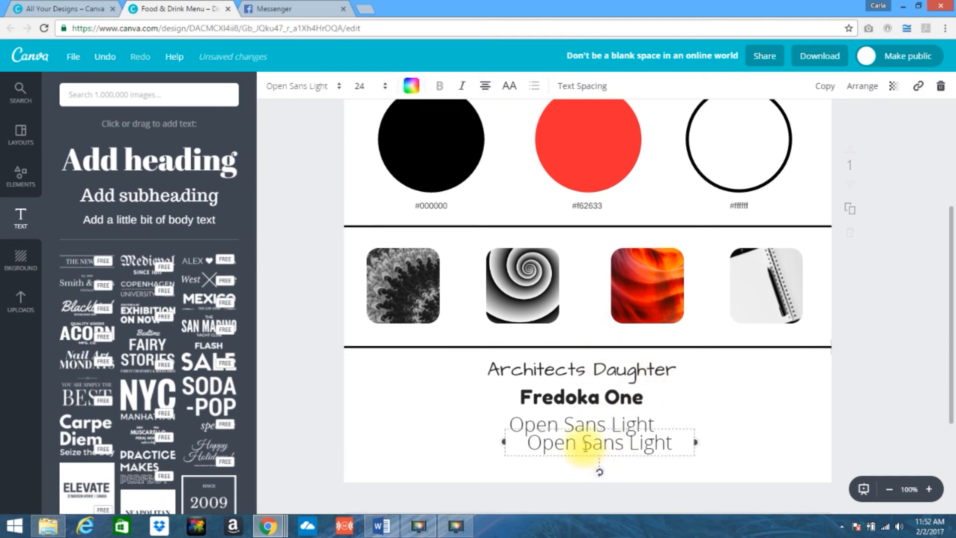
Step: Set the font of the duplicated Open Sans Light line to Oregano and replace its text with "Oregano"
double_click(583, 441)
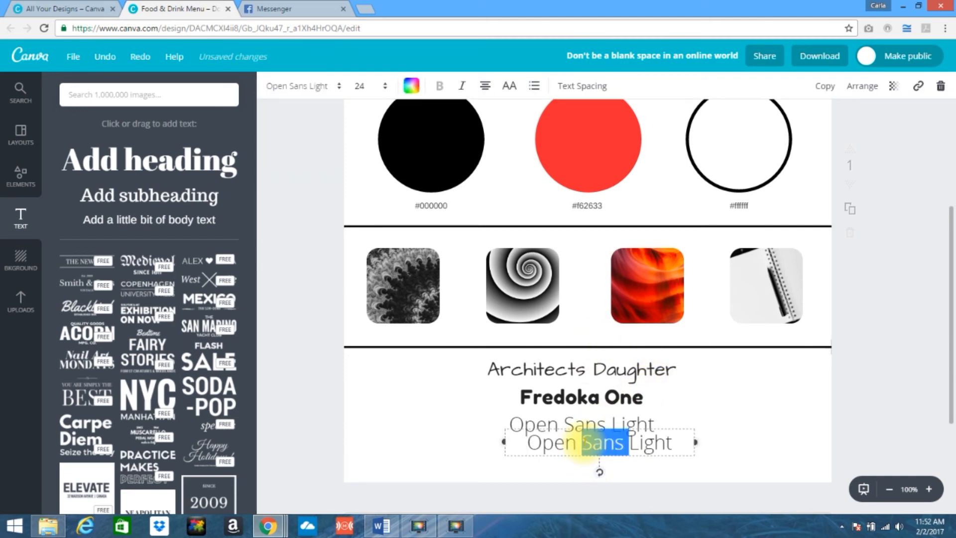
triple_click(584, 441)
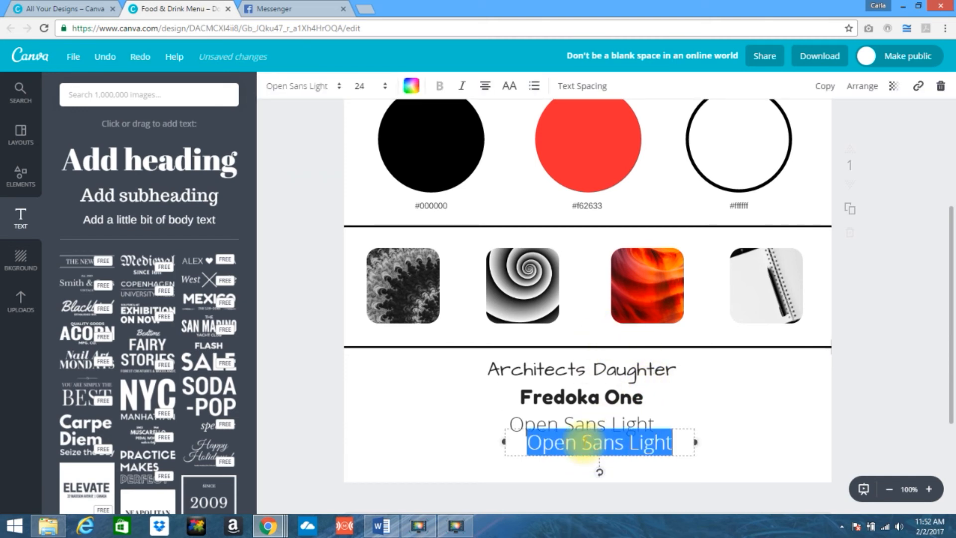
click(339, 87)
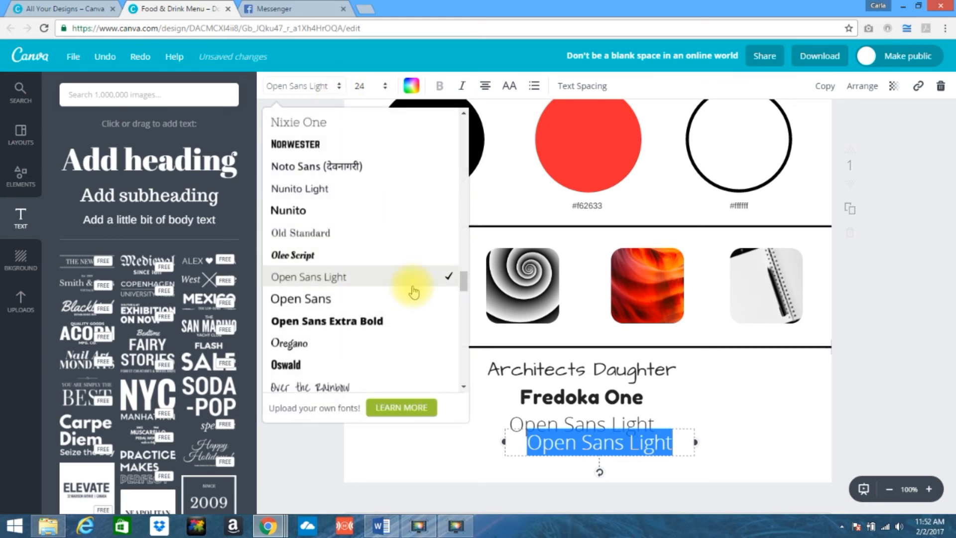
click(290, 343)
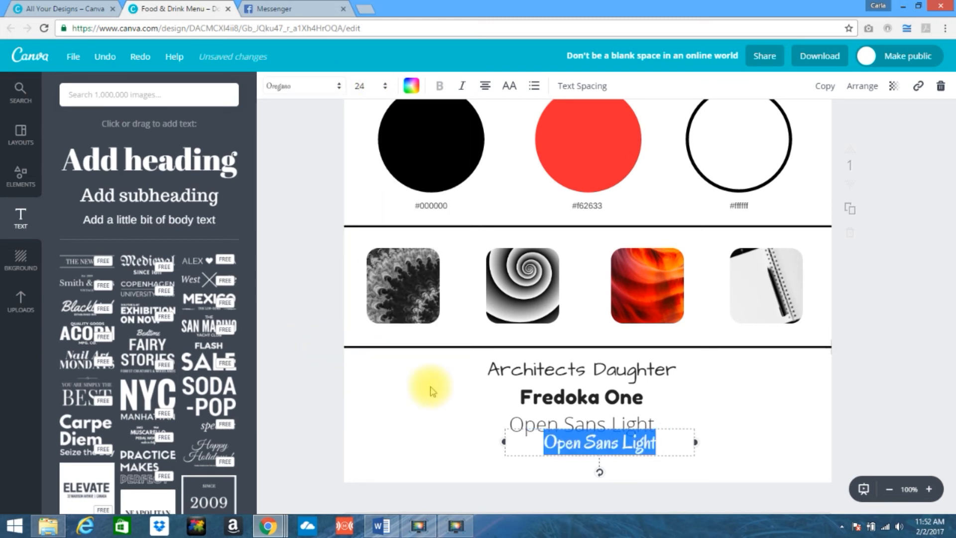
key(BackSpace)
text(Oregano)
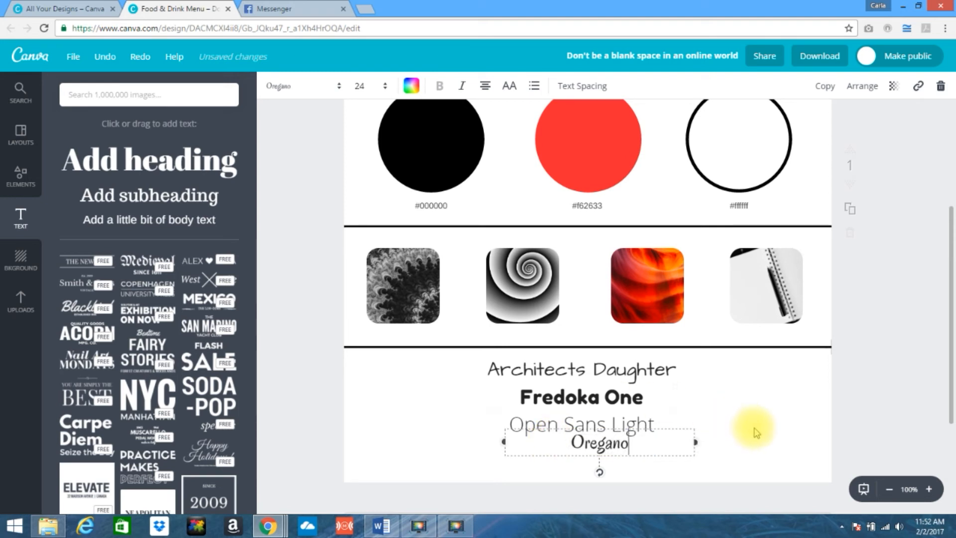
click(754, 427)
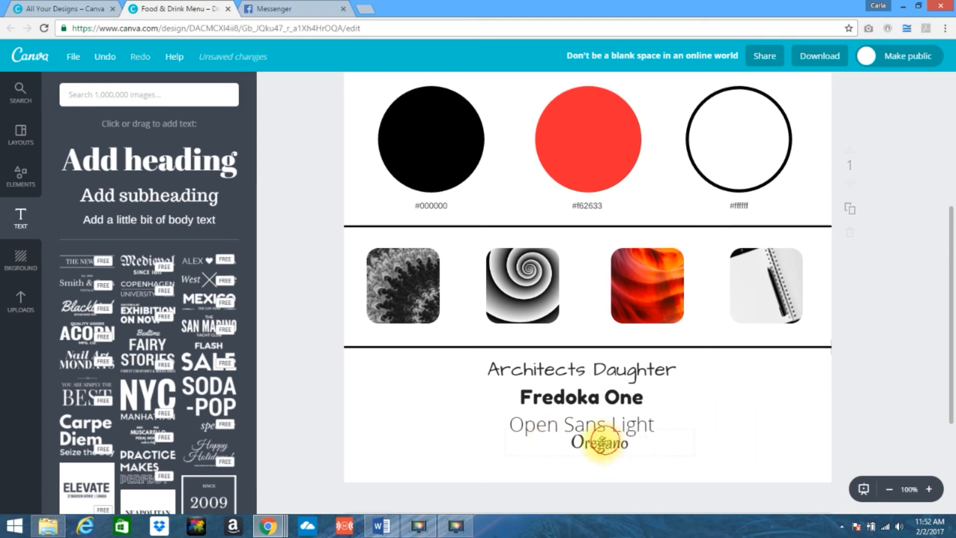
Step: Move the Oregano line beneath the Open Sans Light line and shift Open Sans Light slightly down to even out the font list's spacing
drag(604, 438, 590, 448)
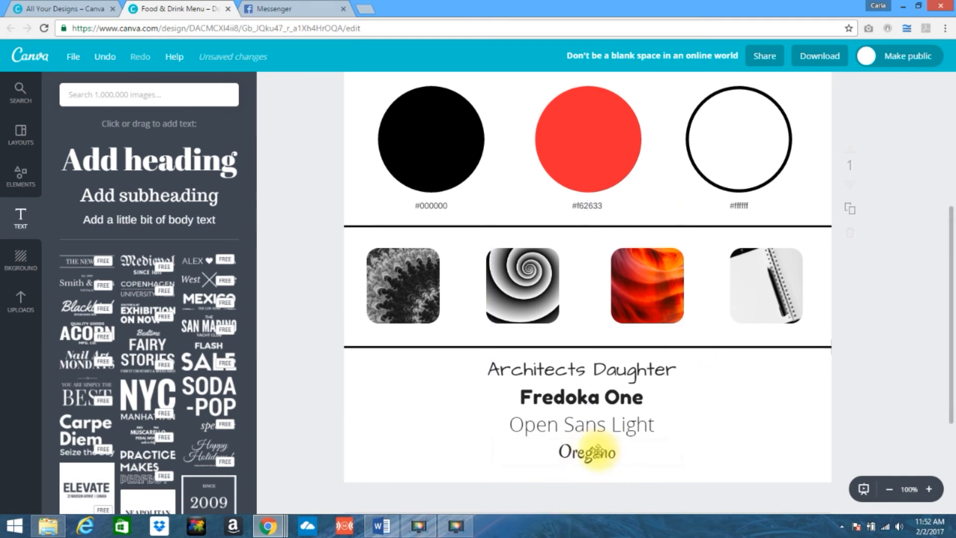
drag(596, 452, 598, 456)
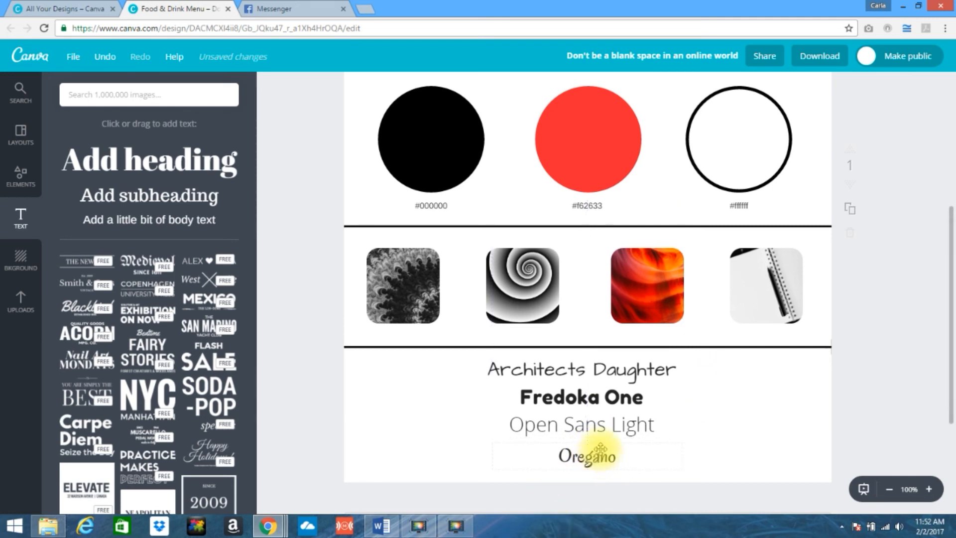
drag(616, 423, 616, 427)
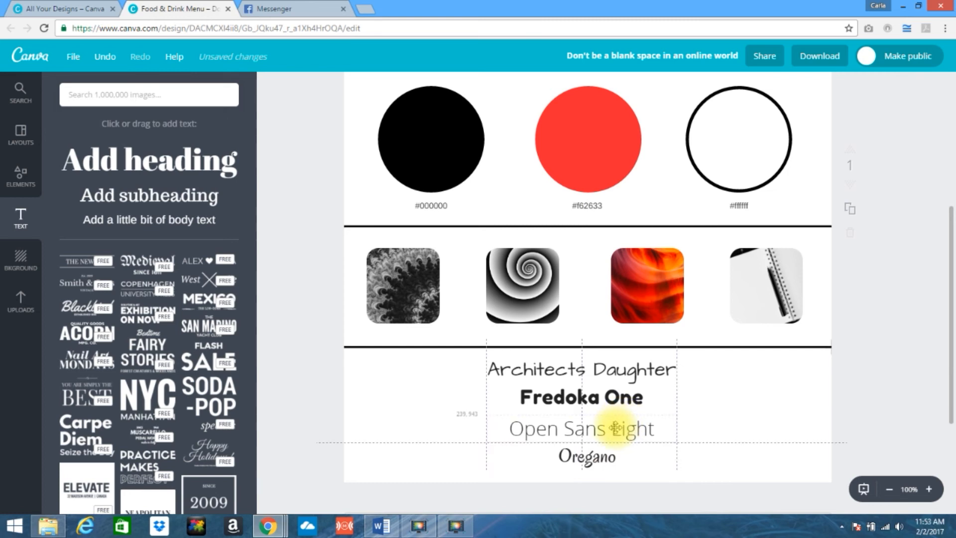
click(612, 398)
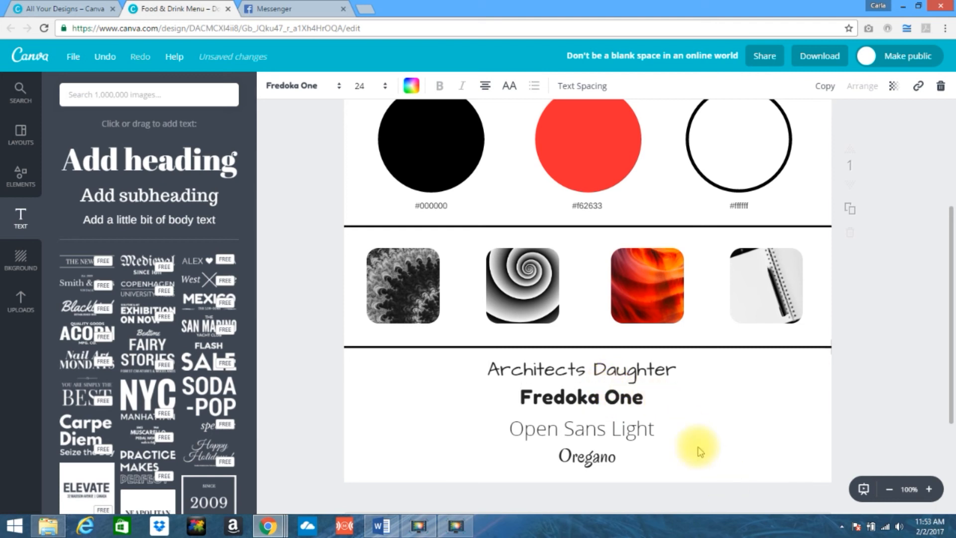
click(721, 469)
drag(626, 405, 623, 396)
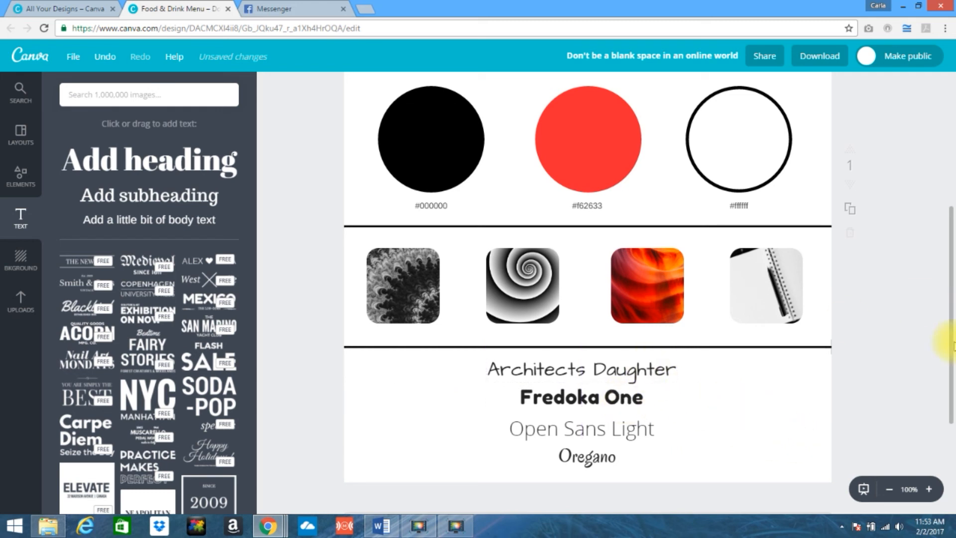
click(890, 491)
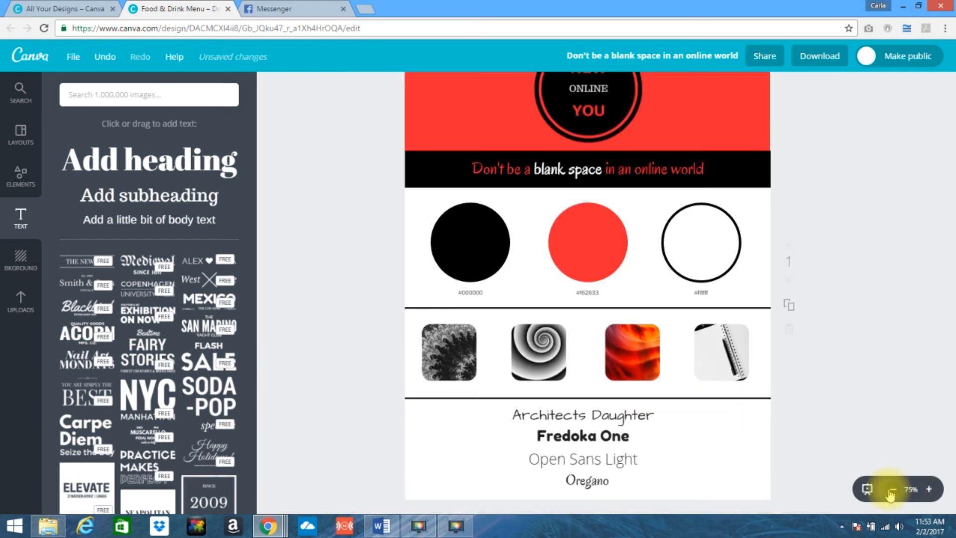
click(890, 490)
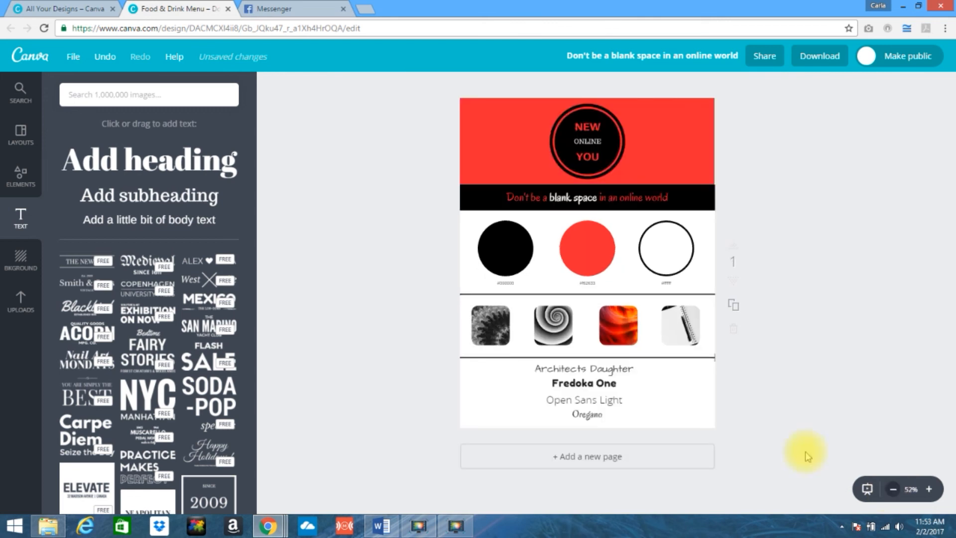